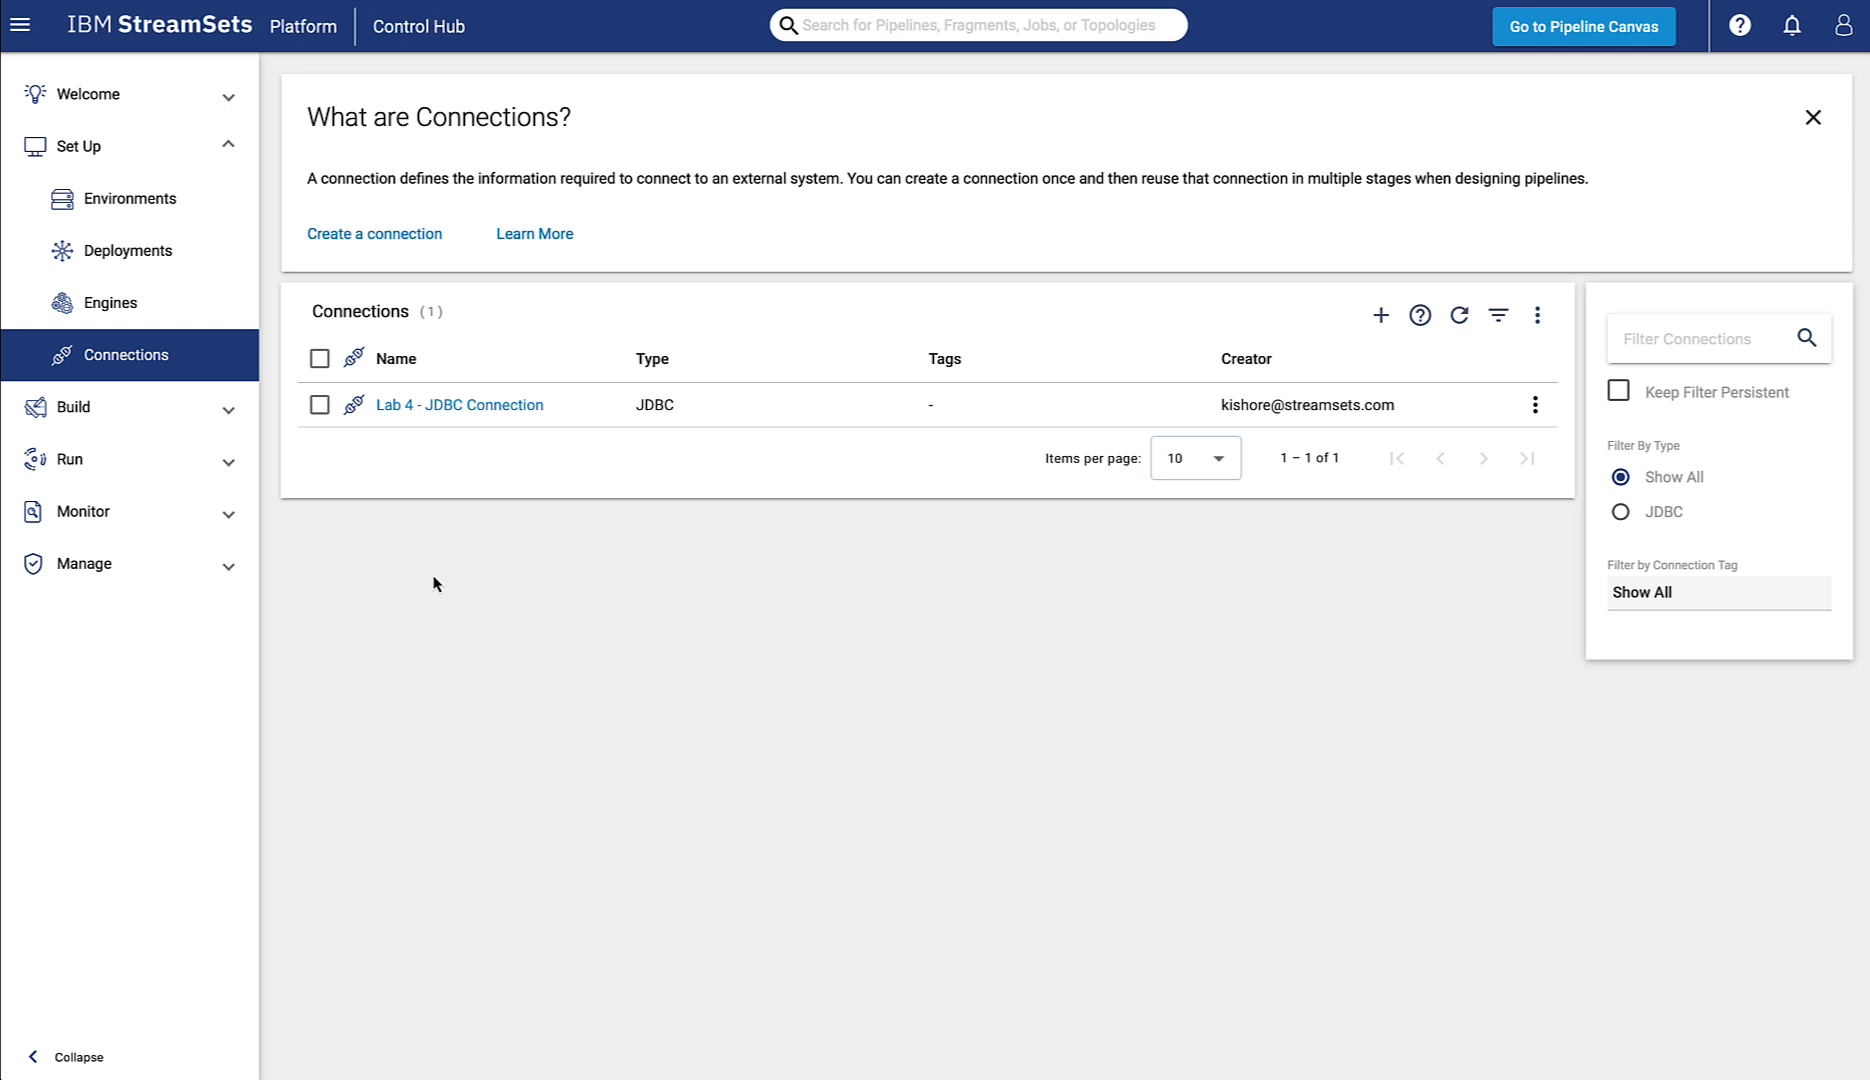
- Create a blank Data Collector pipeline named "Lab 5 - File to MySQL" with the default authoring engine and open it in the canvas
click(88, 410)
click(116, 305)
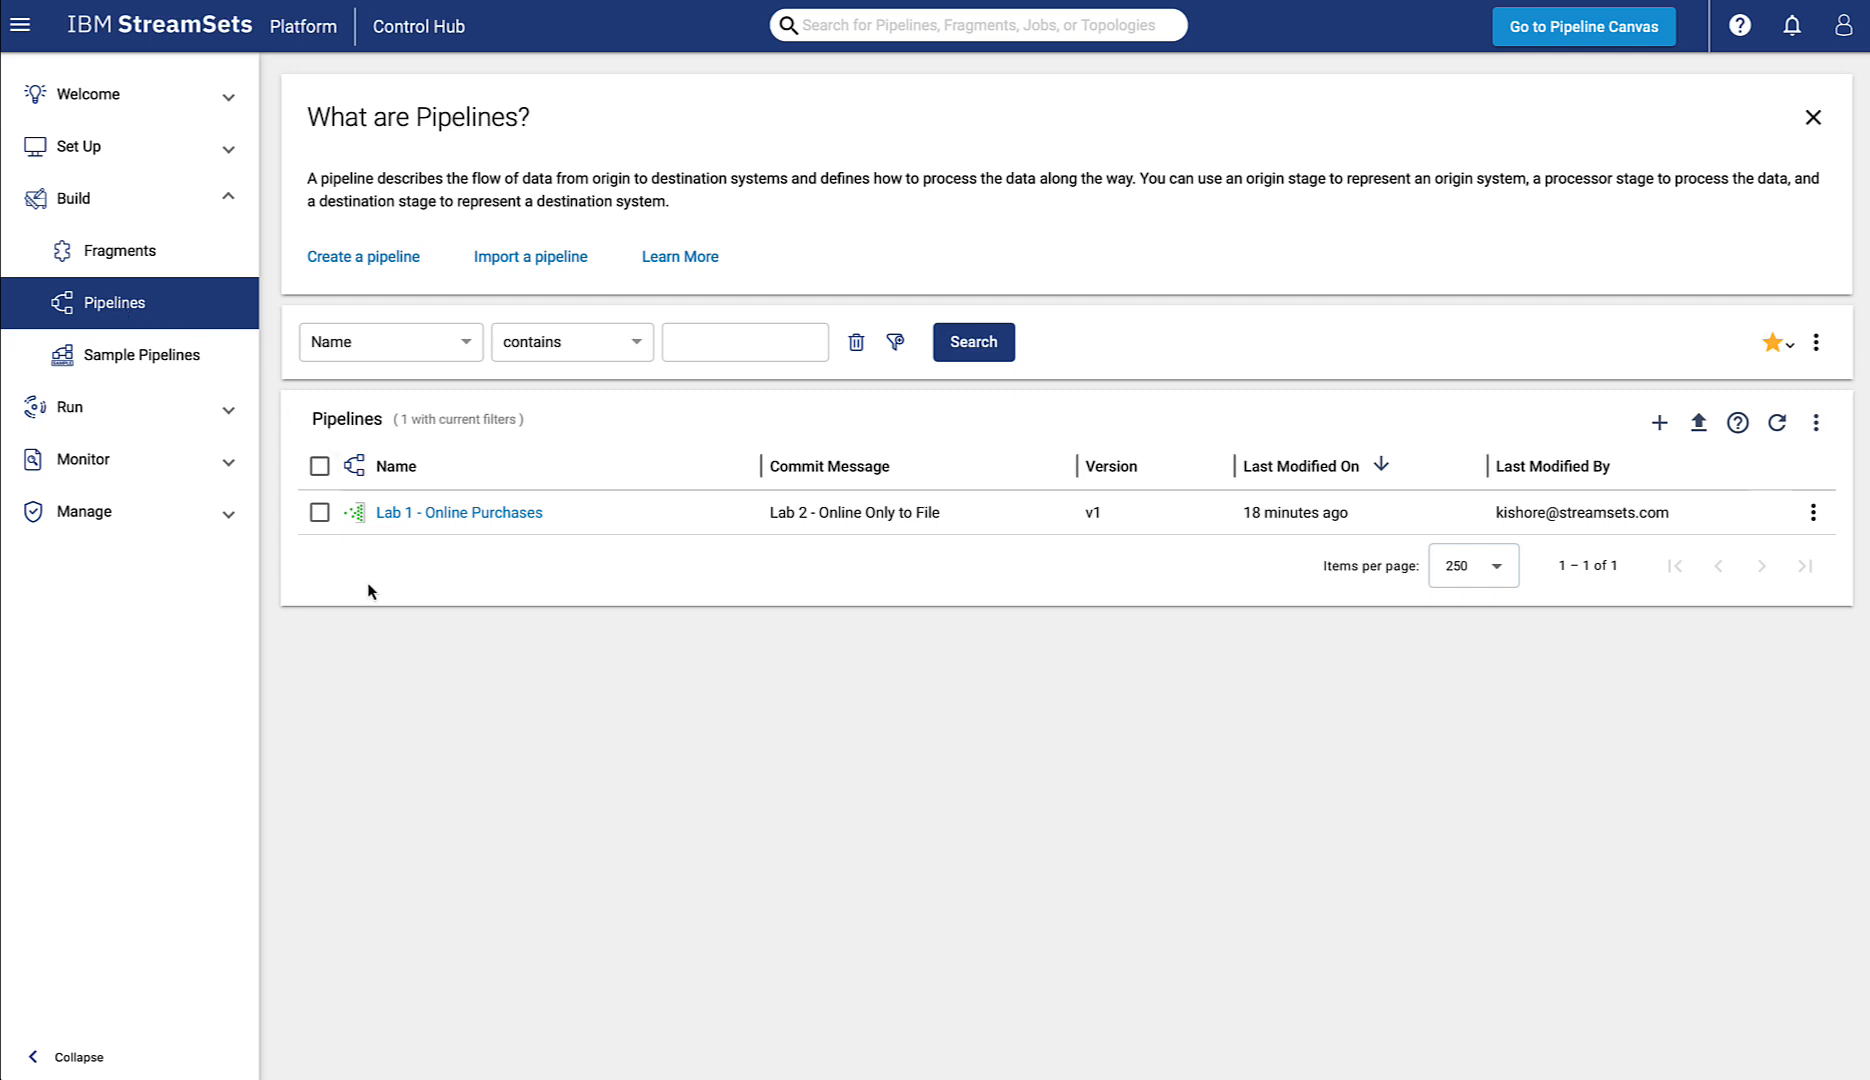
click(382, 258)
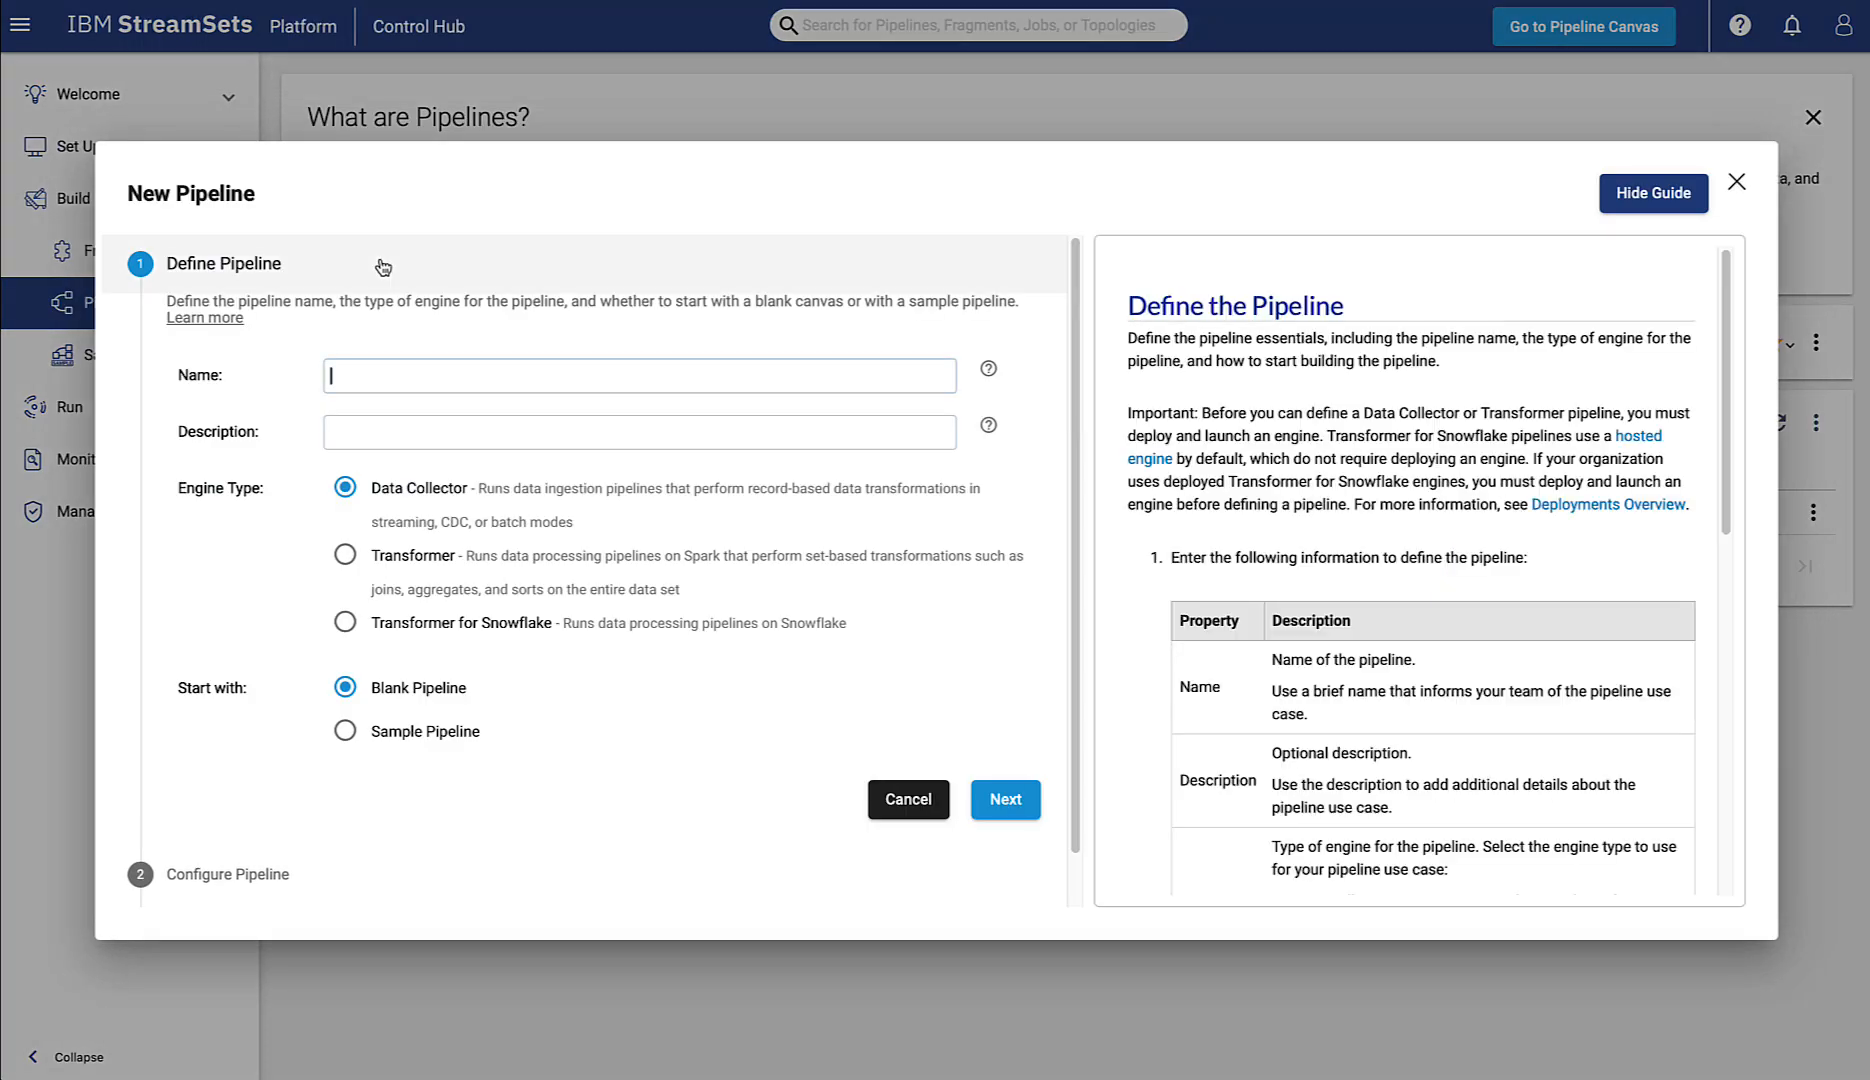
click(515, 378)
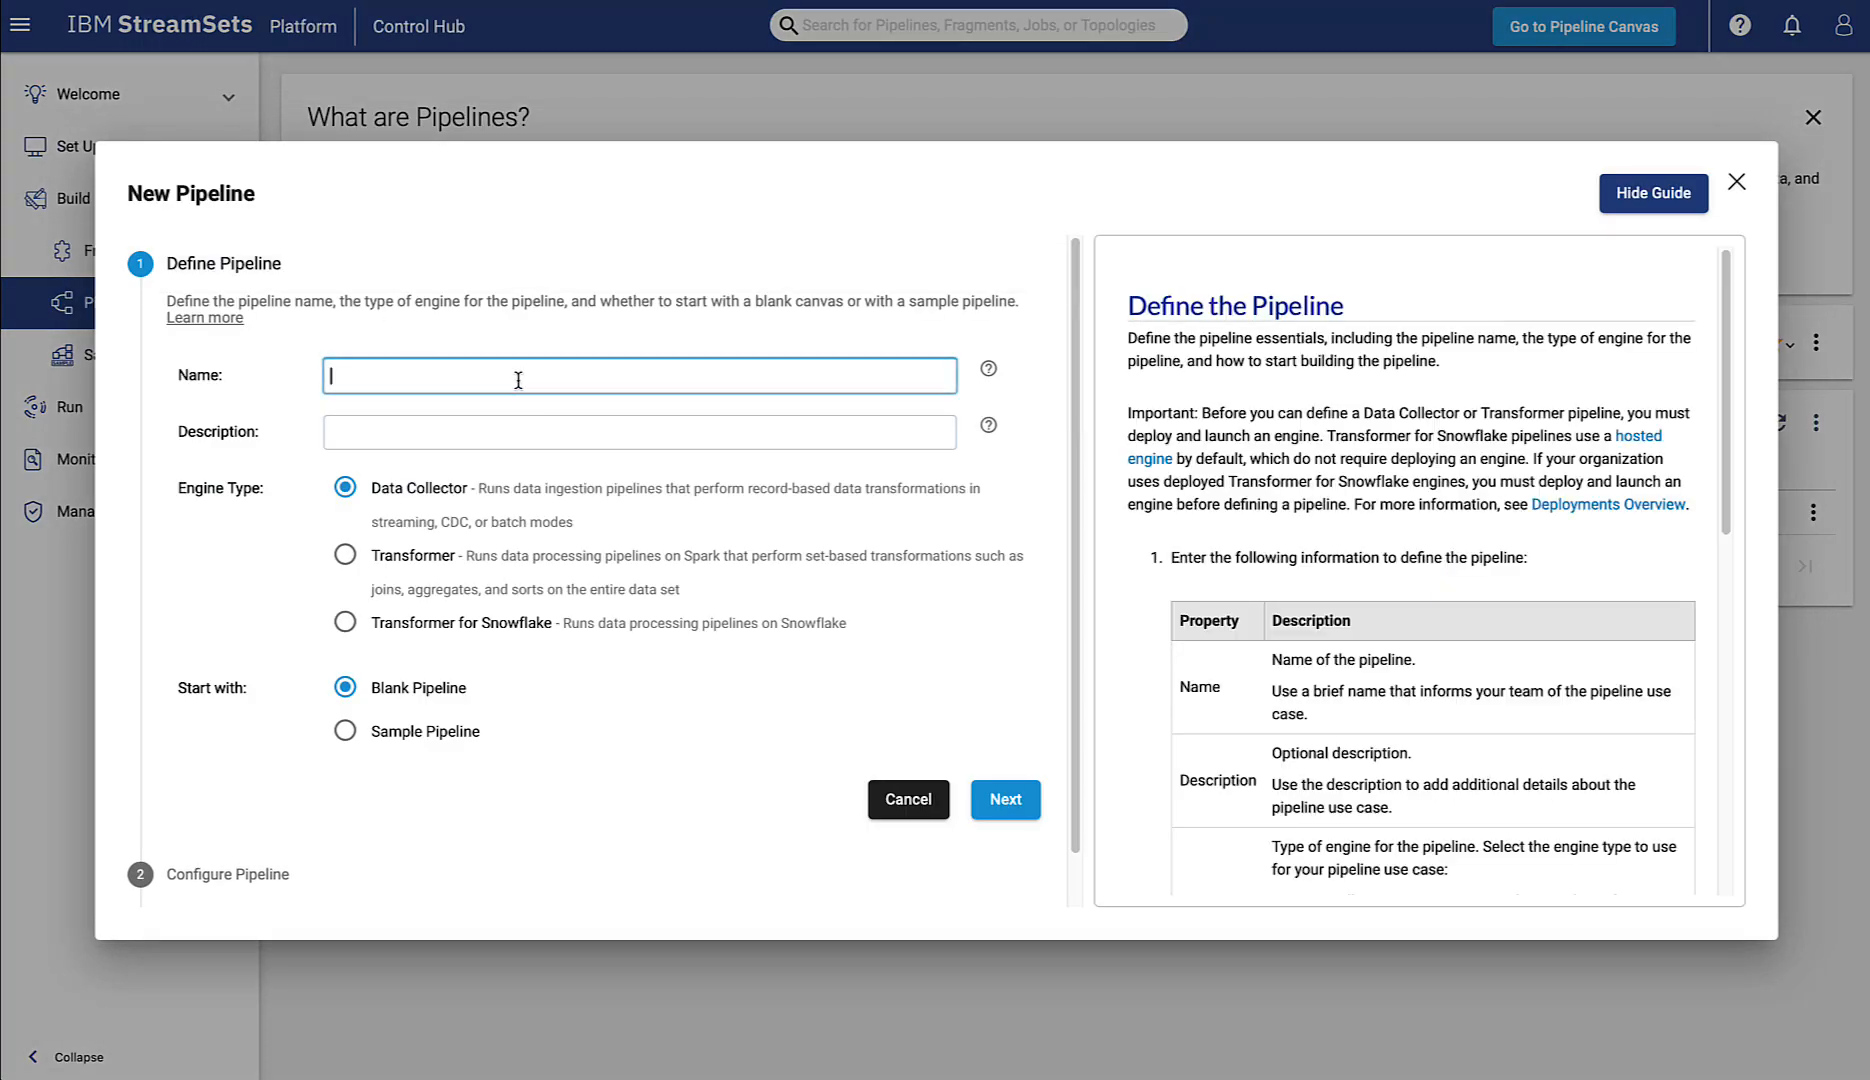
text(Lab 5 - File to MySQL)
click(1010, 812)
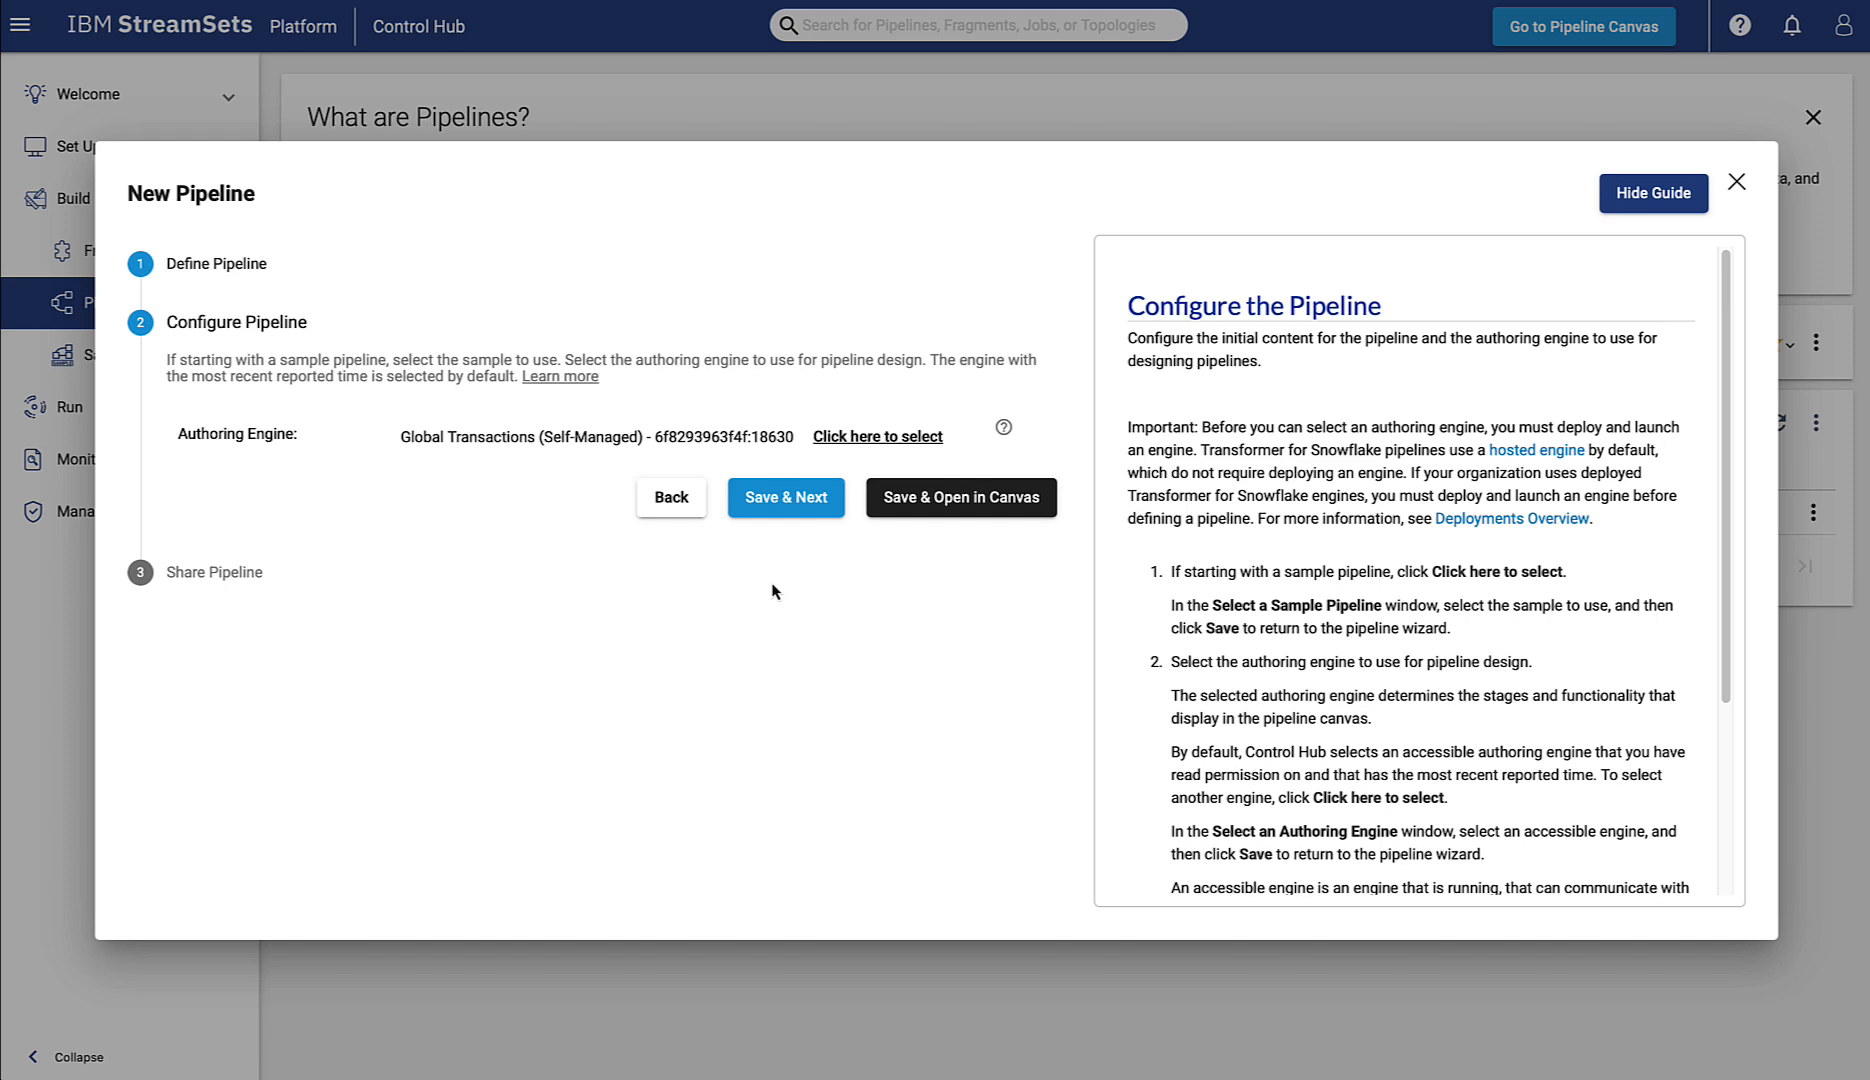
click(930, 512)
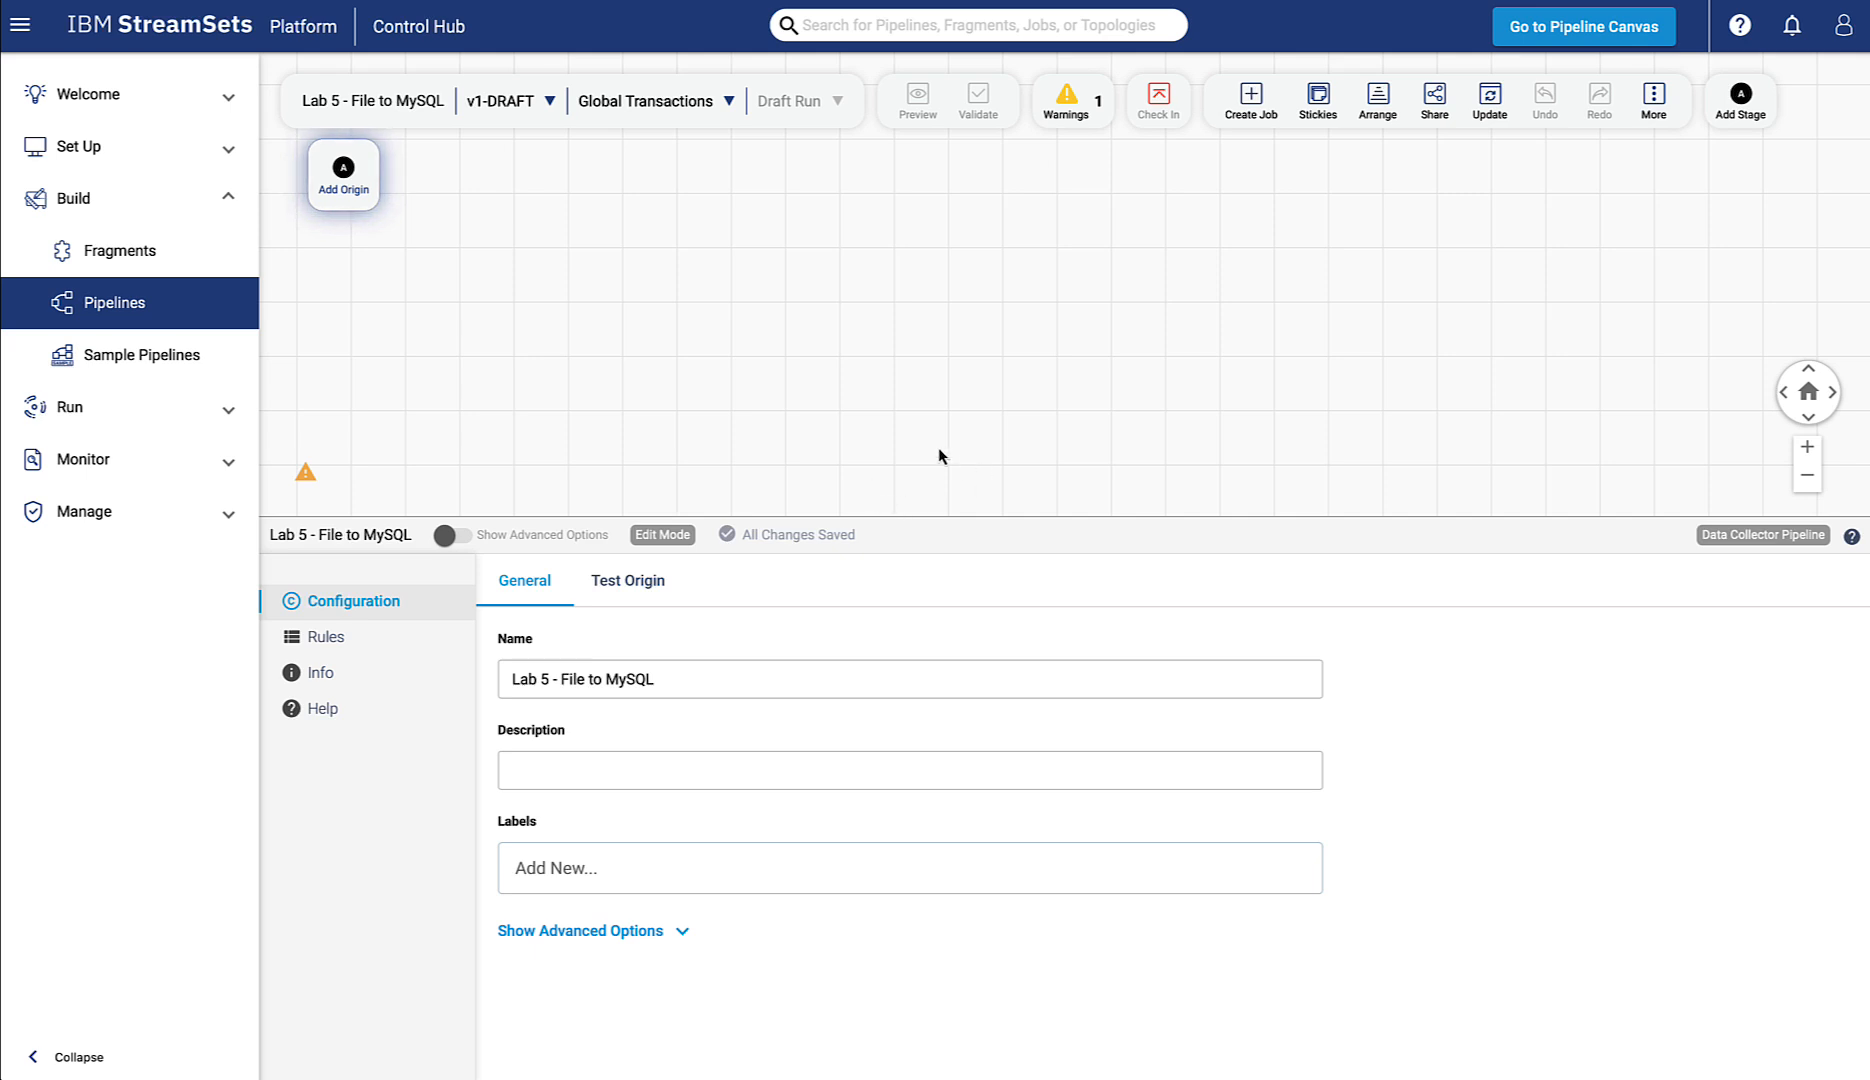
- Add a Directory origin to the empty pipeline
click(343, 172)
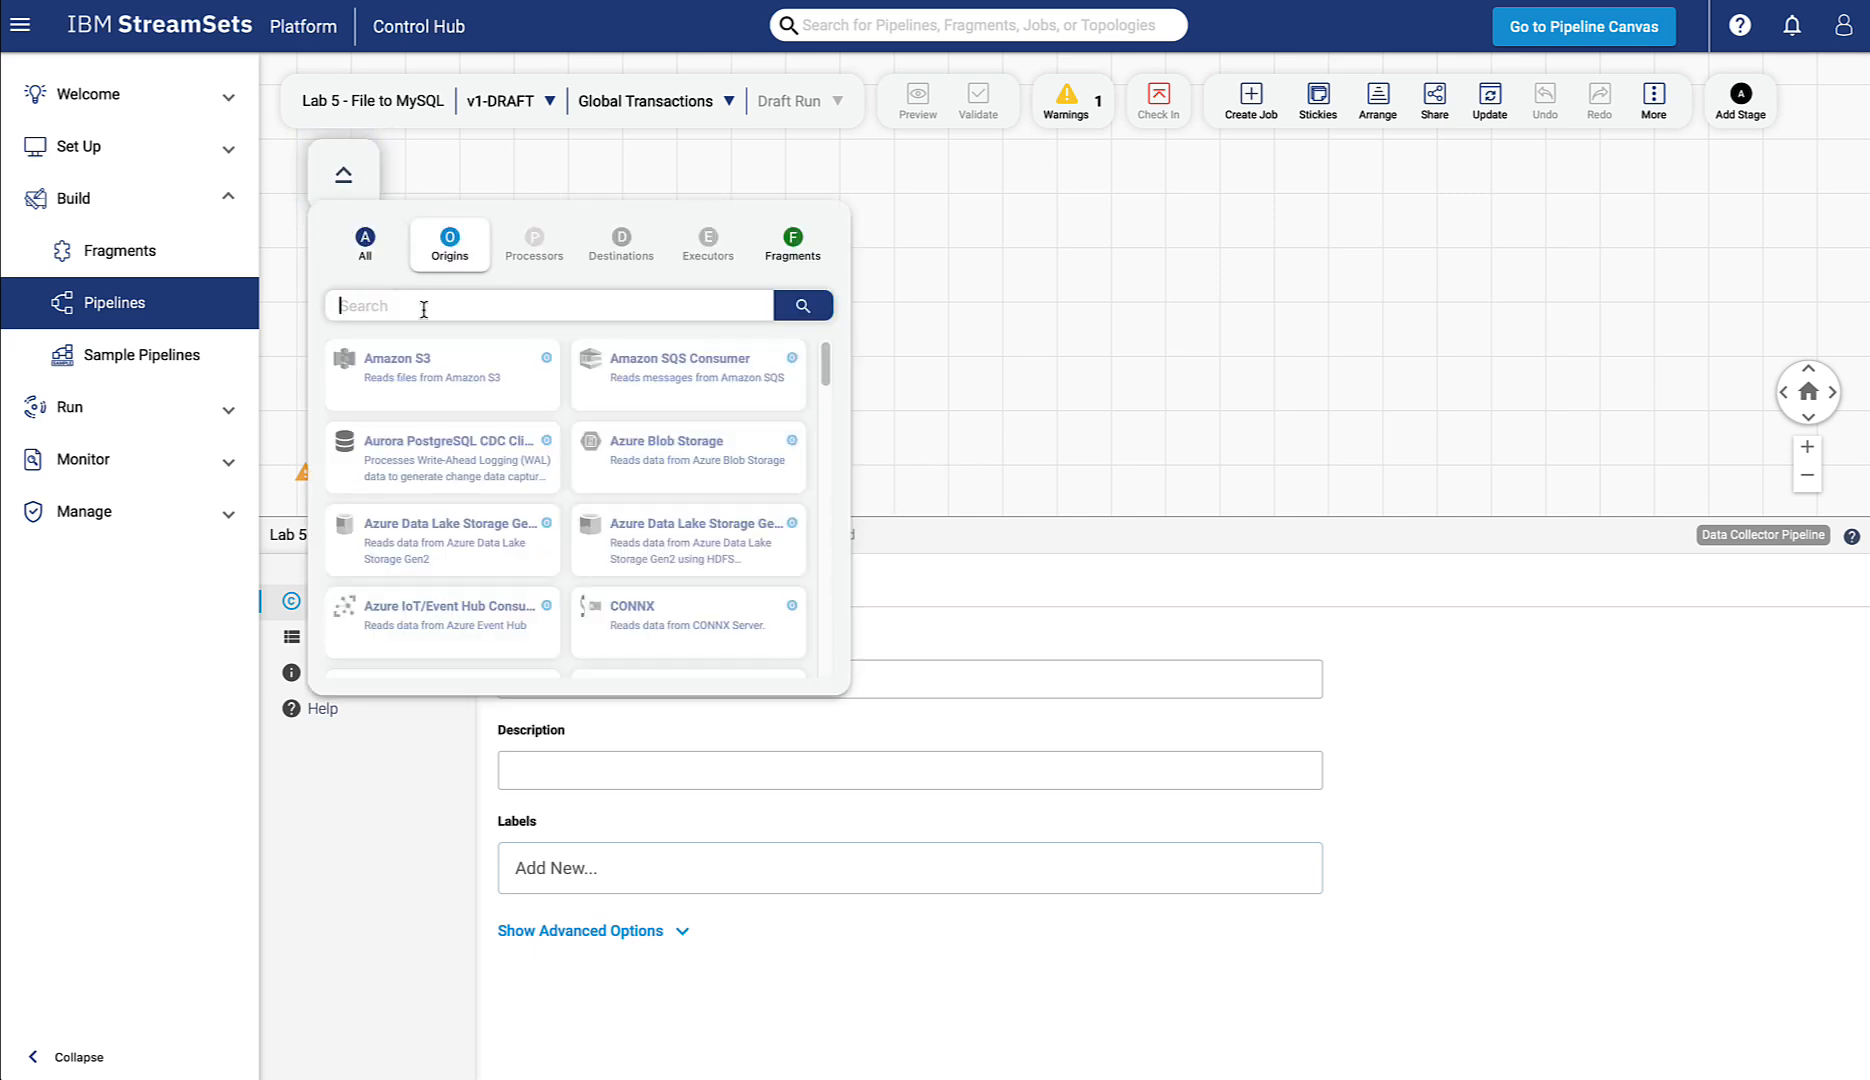
text(dire)
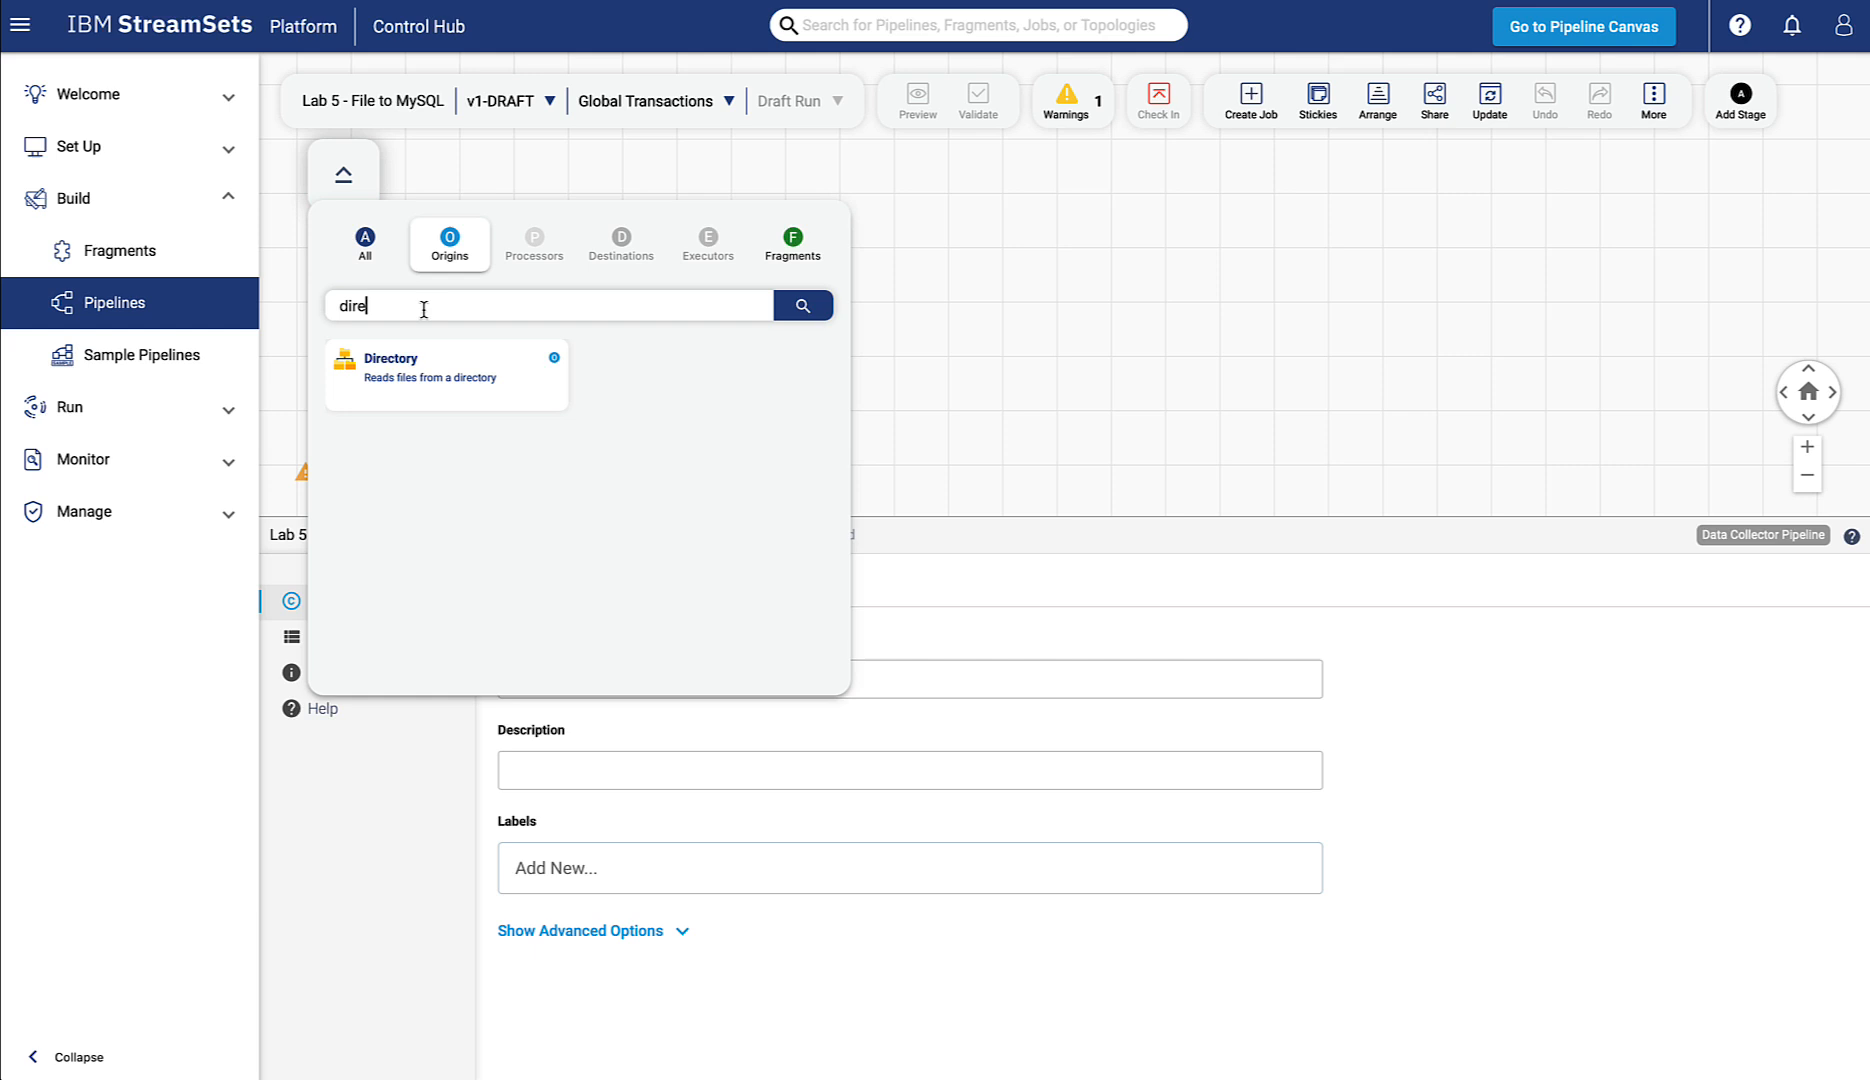
click(408, 383)
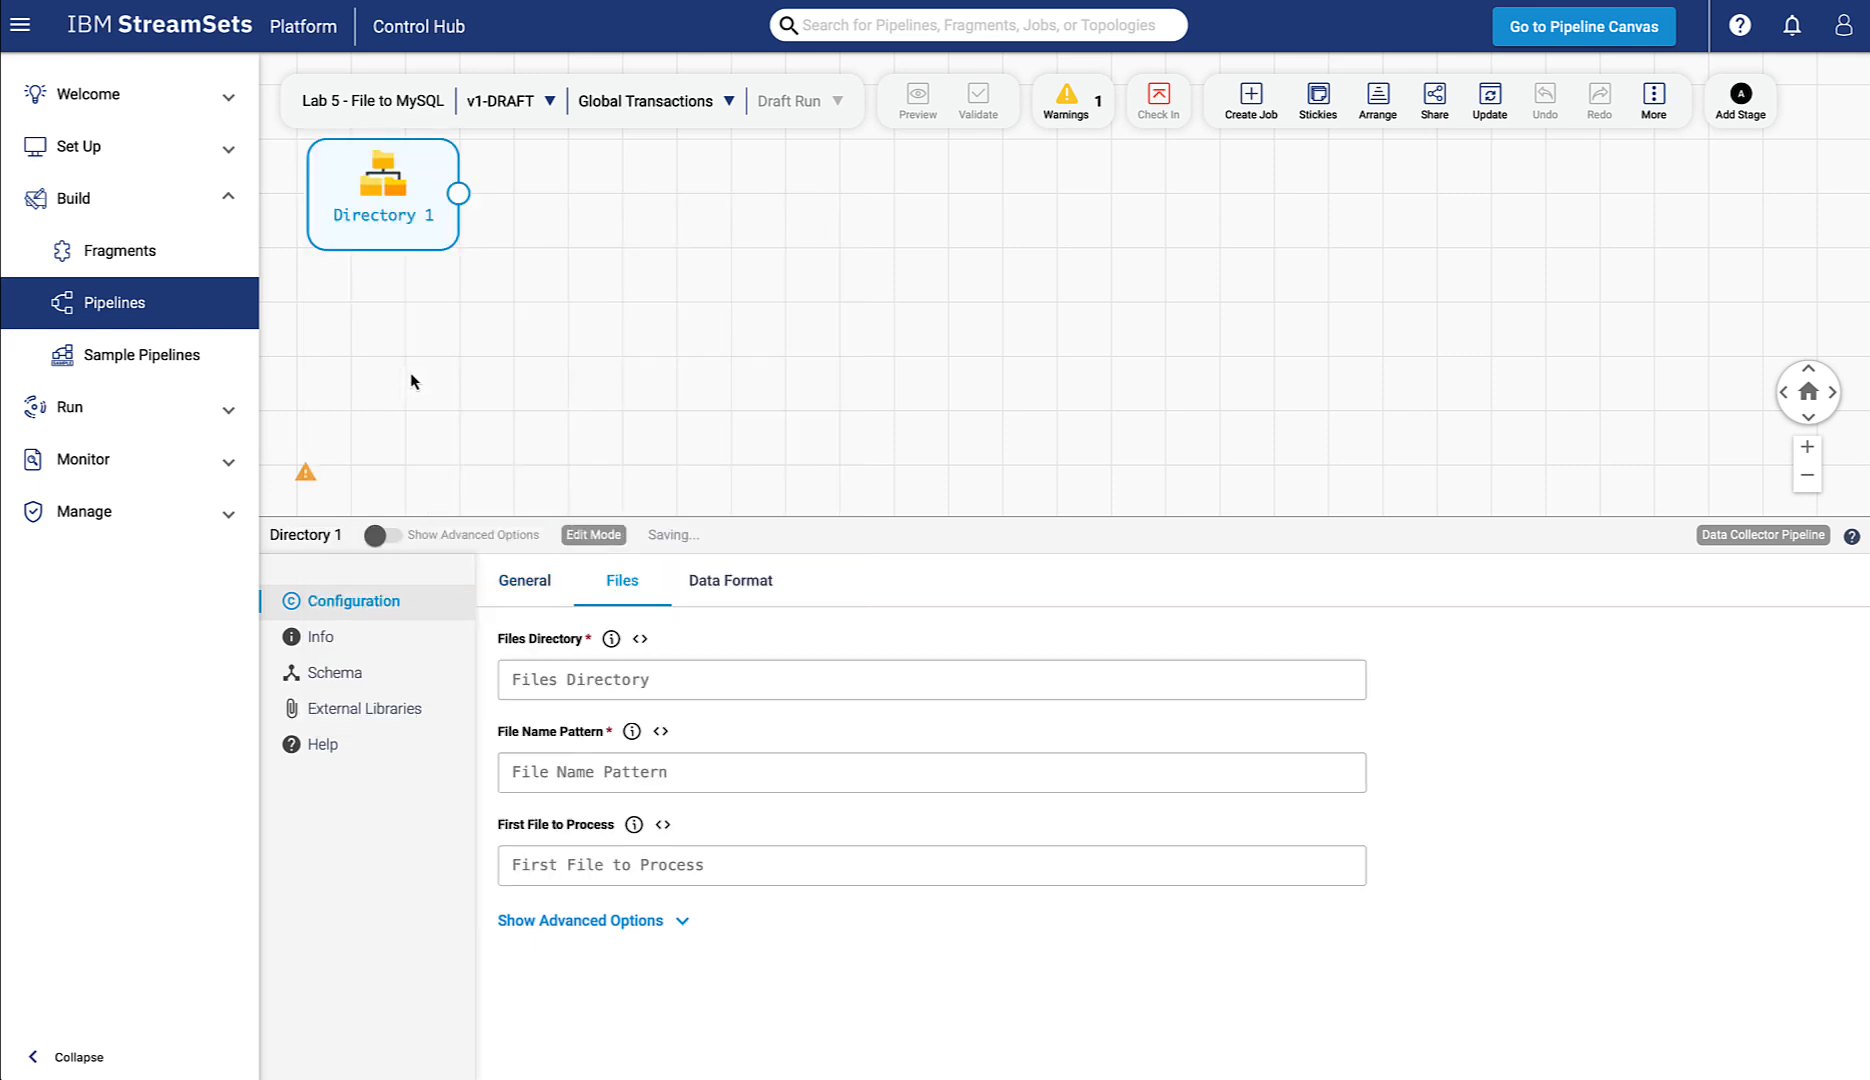
- Set the Directory origin's files directory to /data/StockCoCsv and its file name pattern to *.csv
click(659, 682)
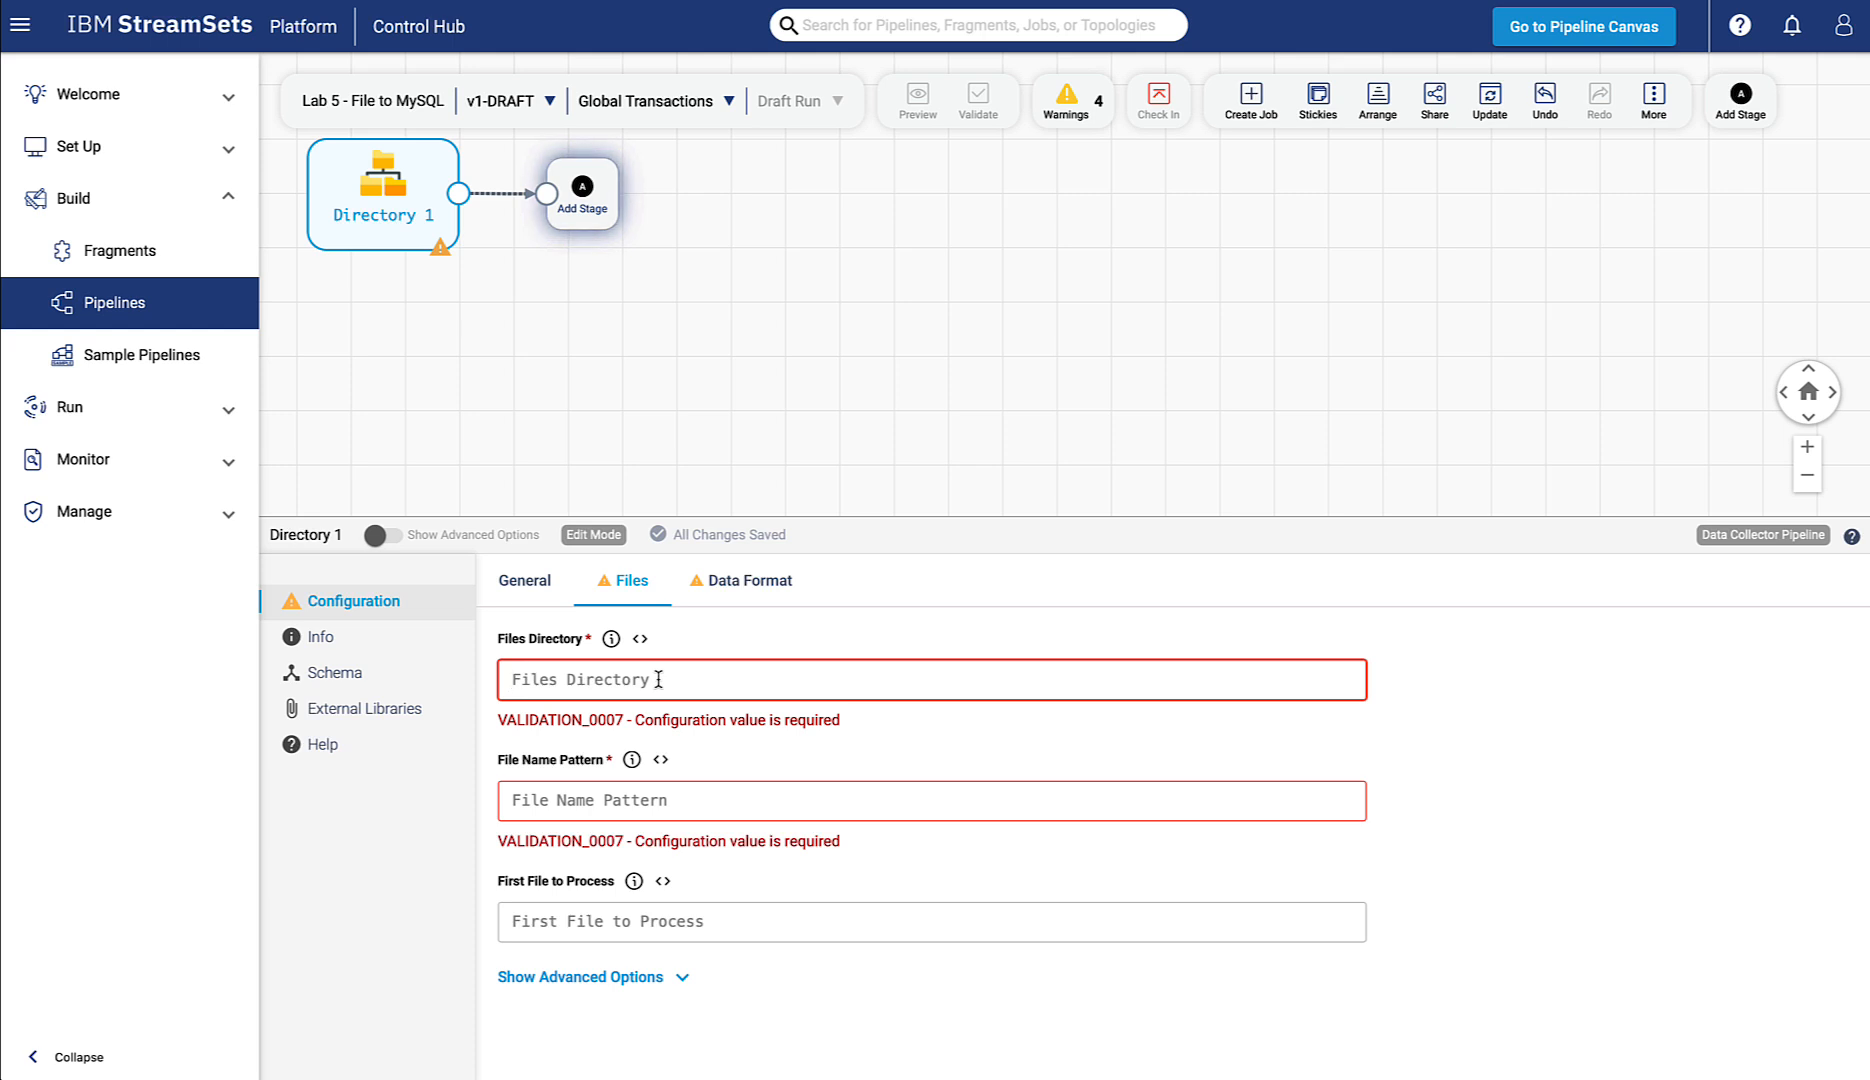
text(/data/StockC)
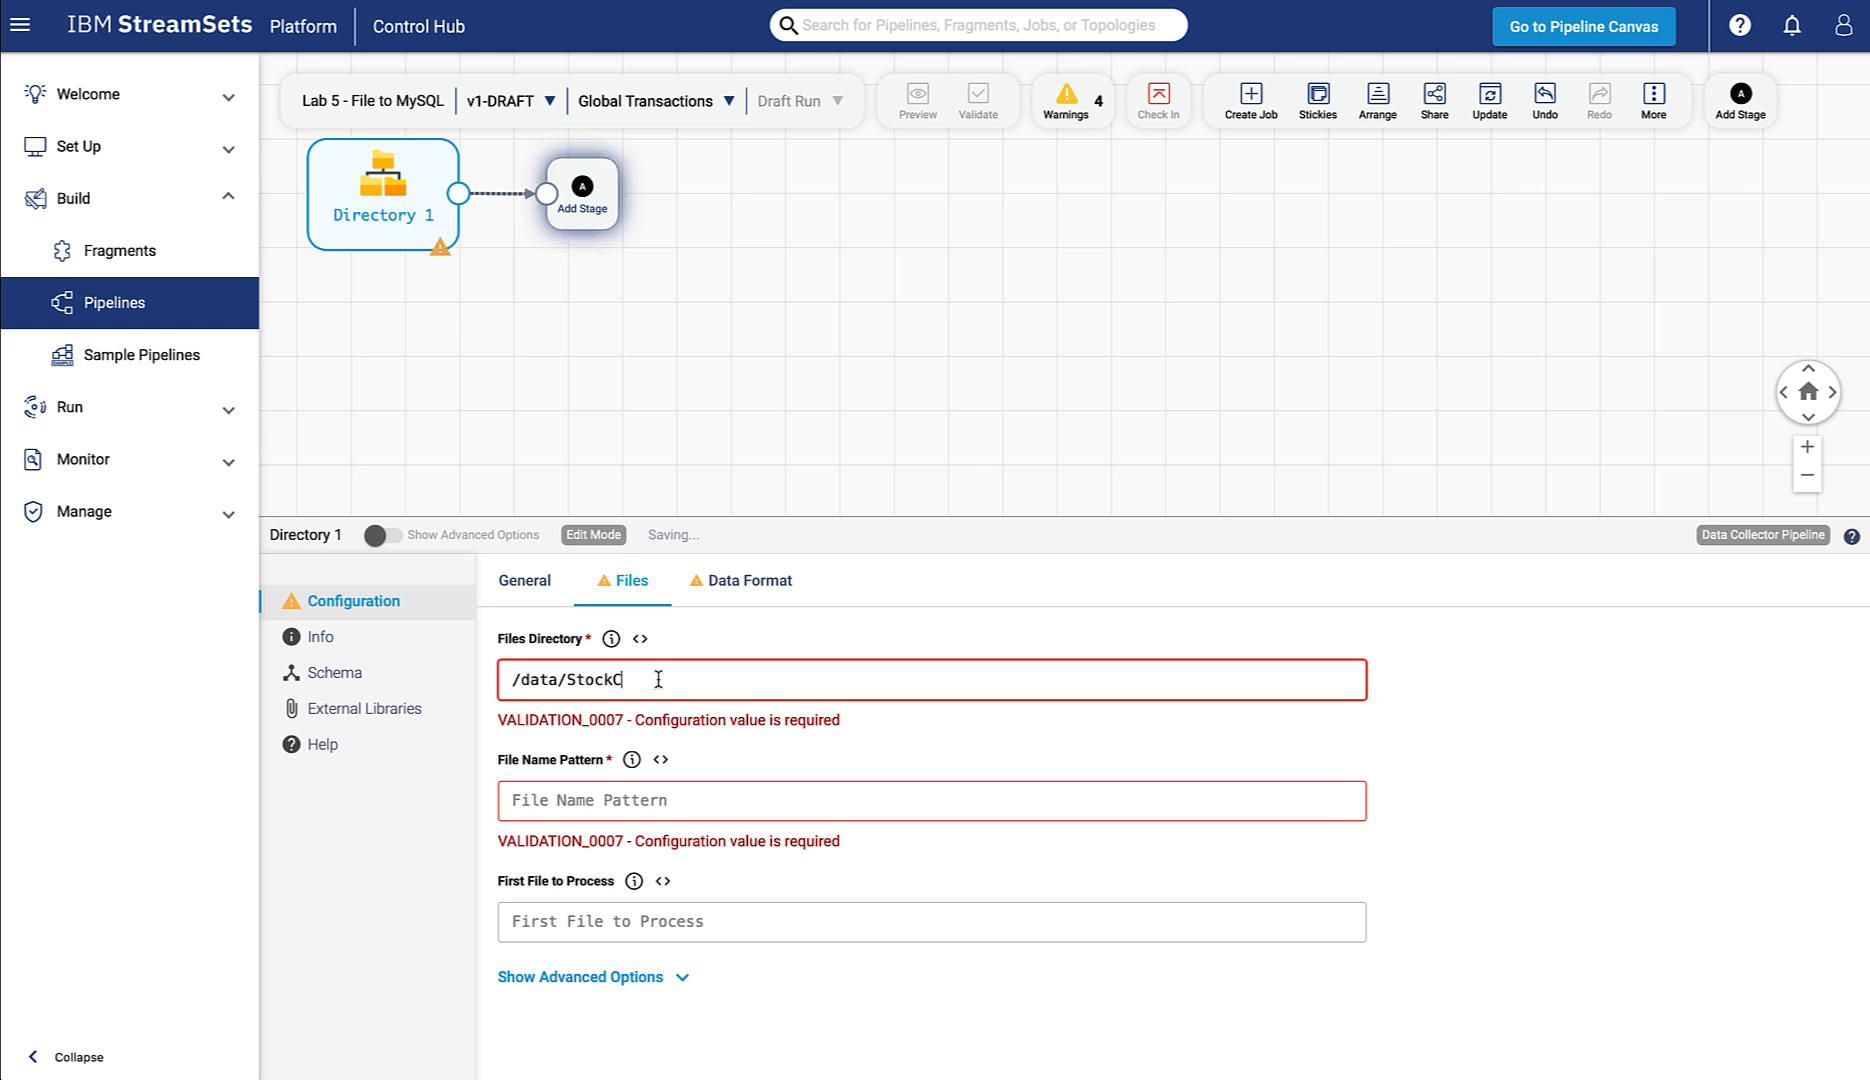
text(oCsv)
click(629, 810)
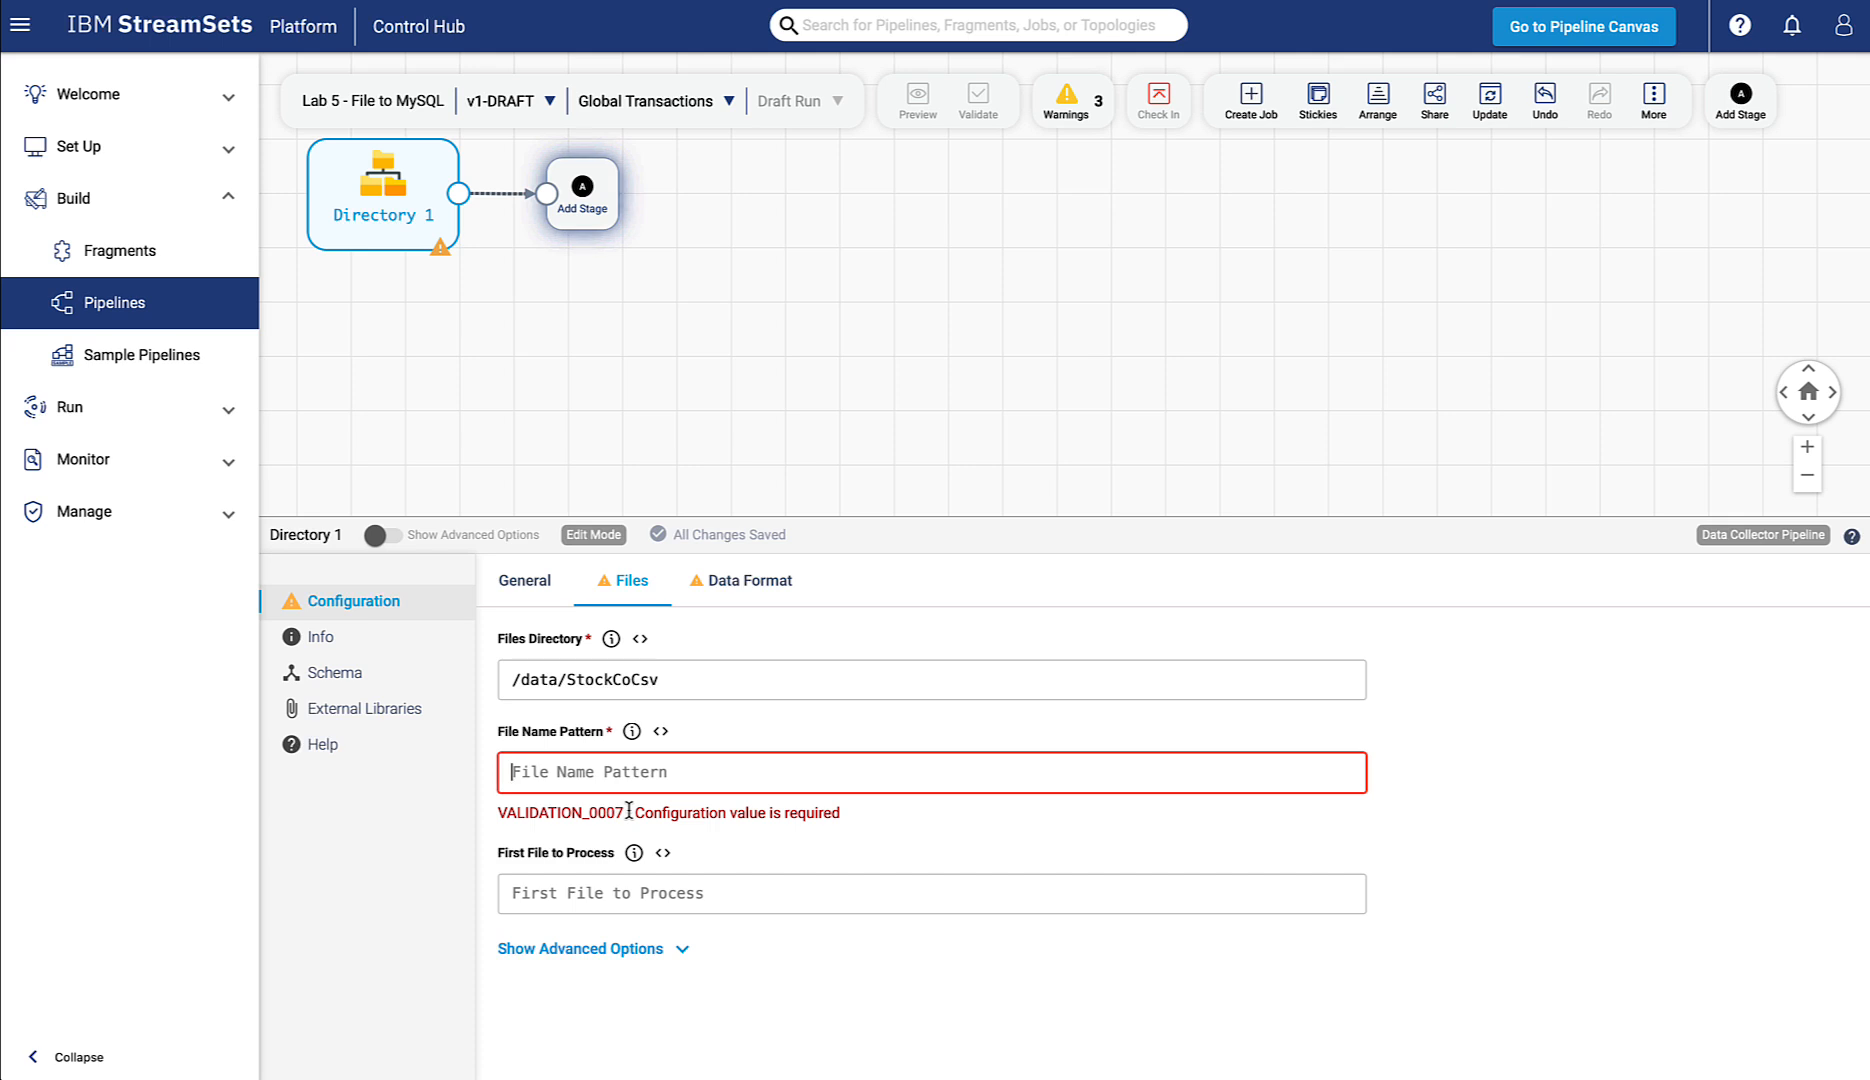
text(*.)
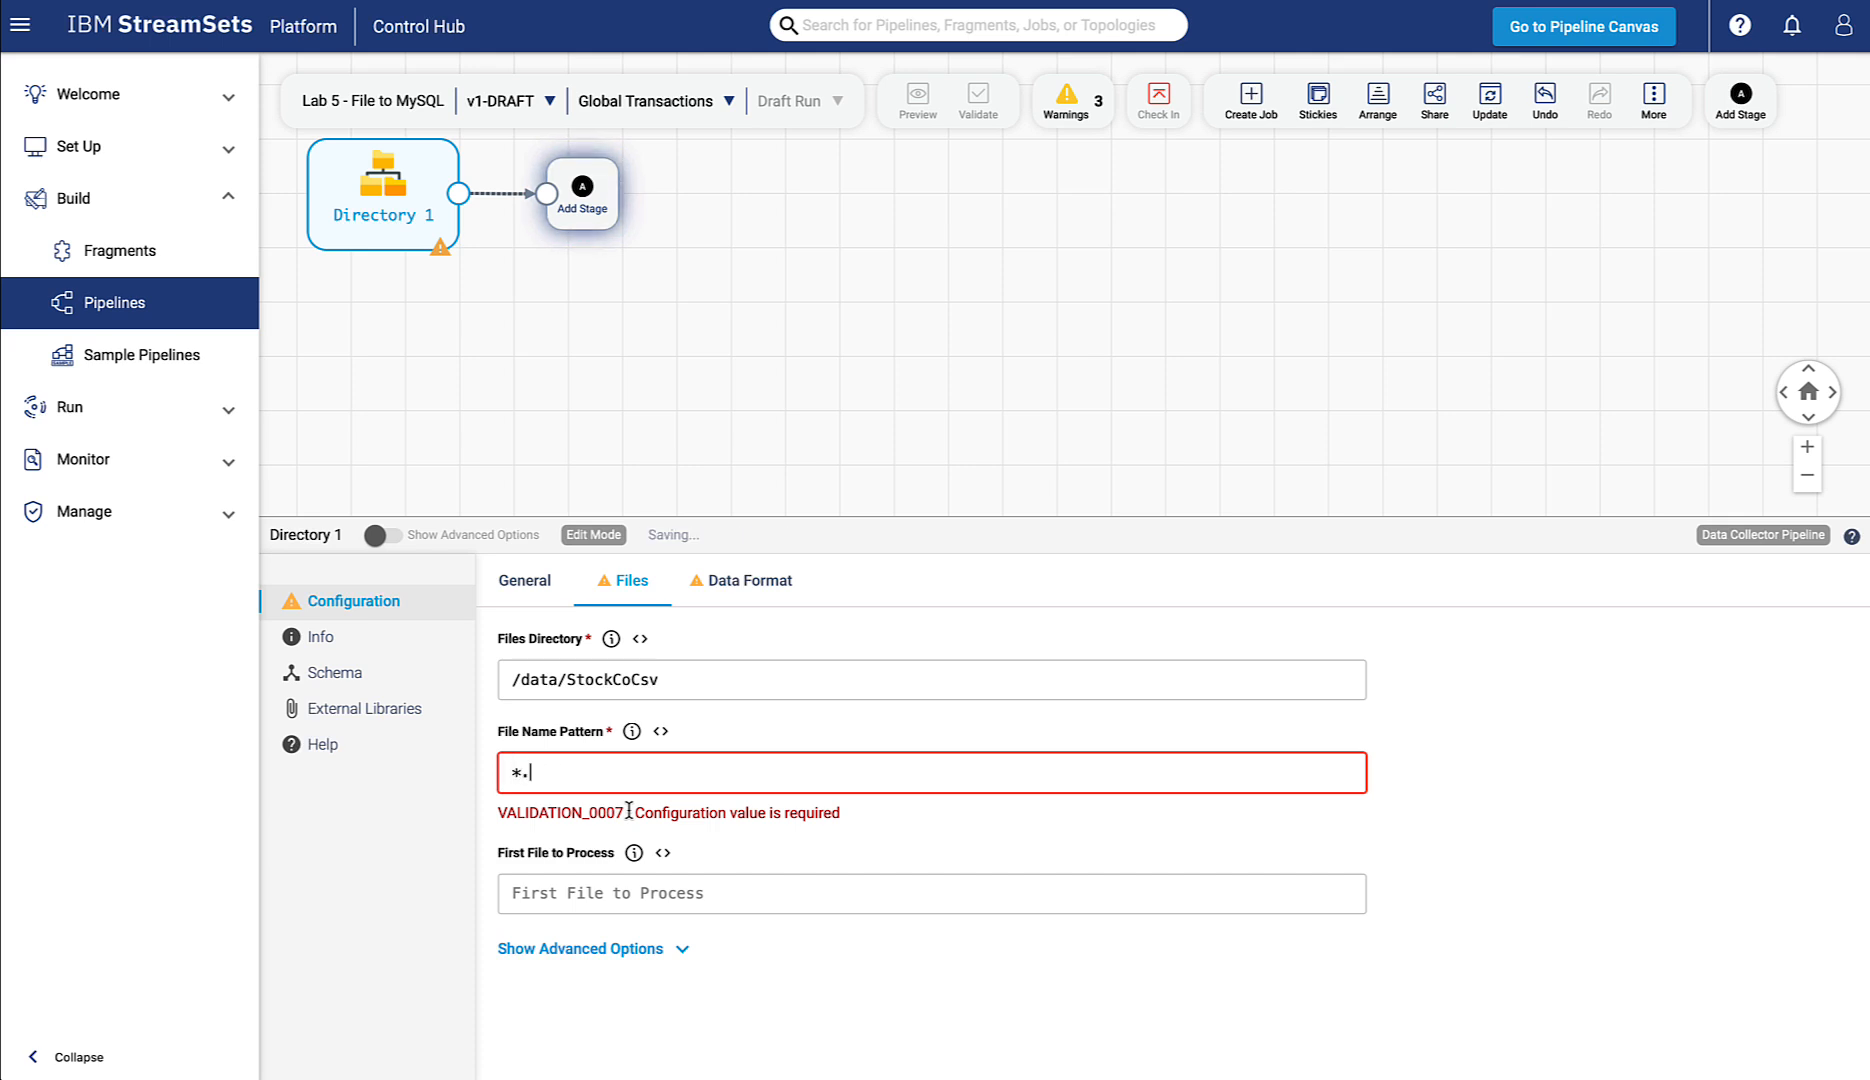
text(csv)
- Set the Directory origin's data format to Delimited and its advanced header line option to With Header Line
click(738, 590)
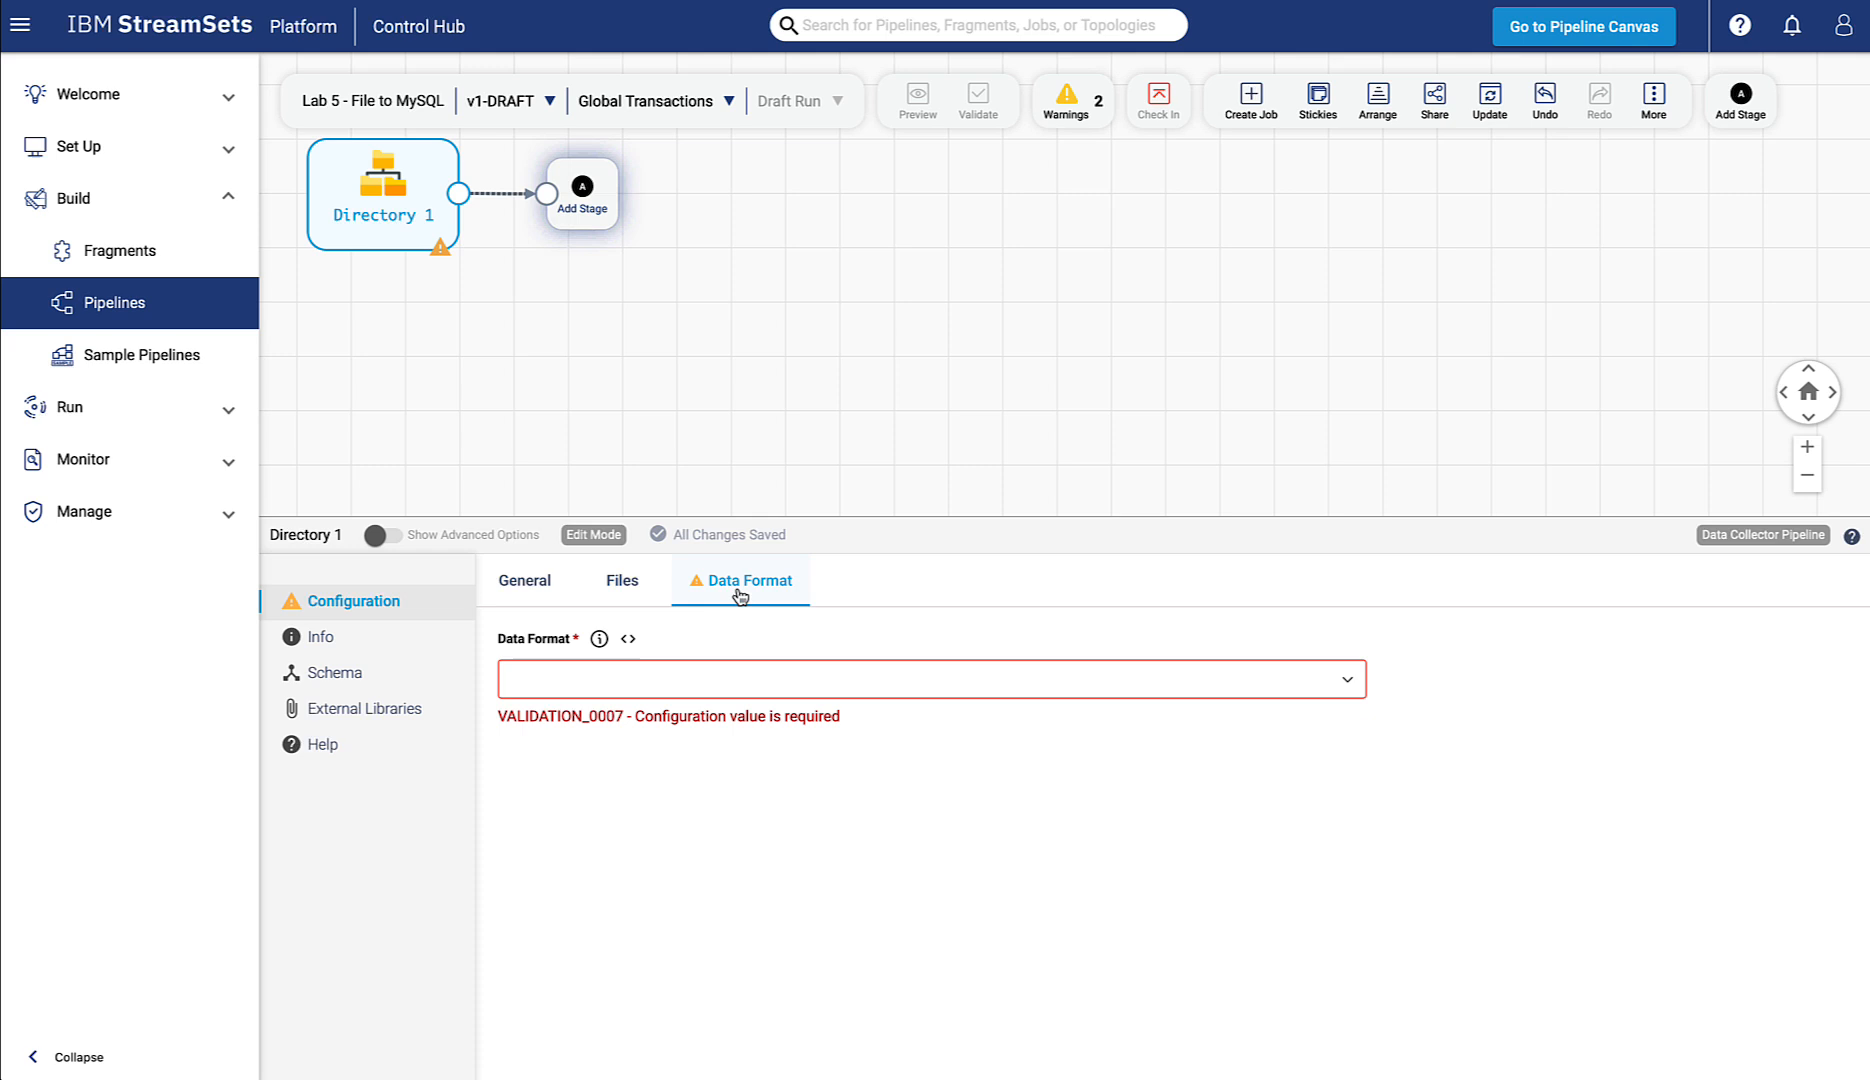
click(718, 689)
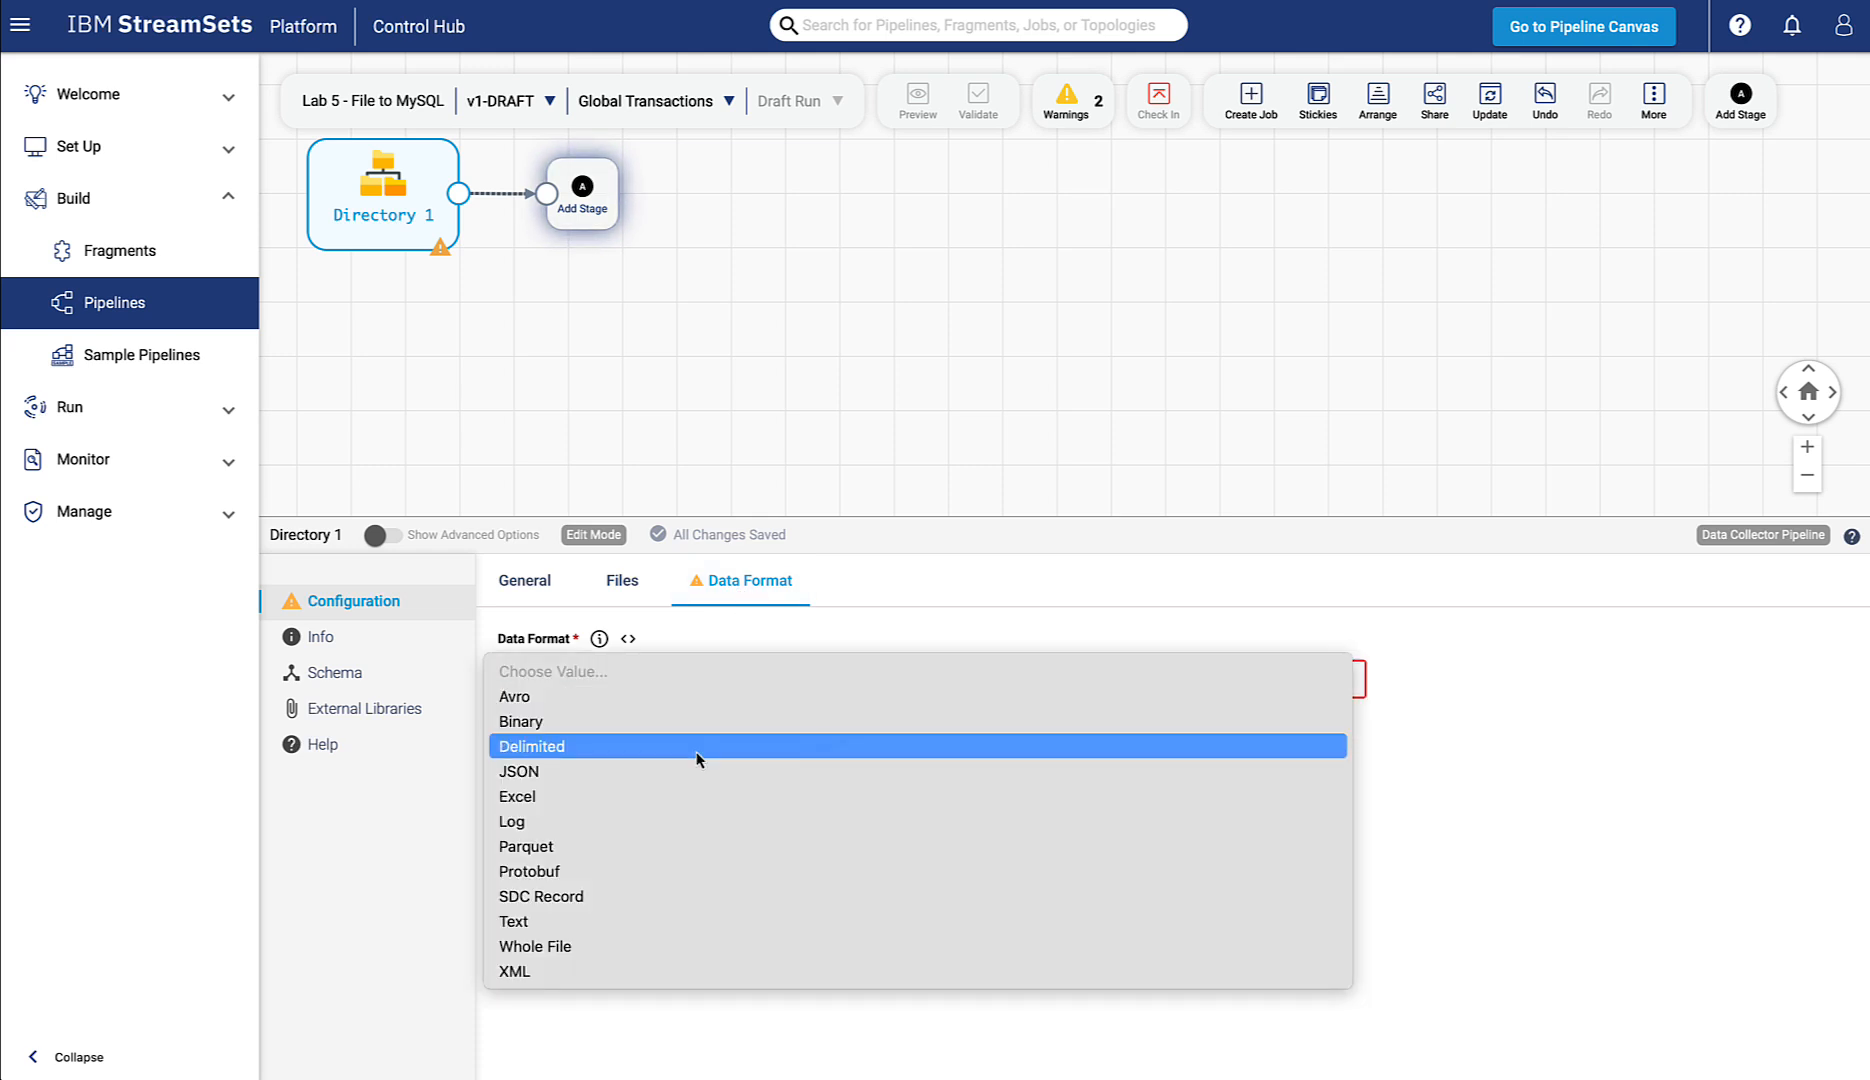
click(697, 759)
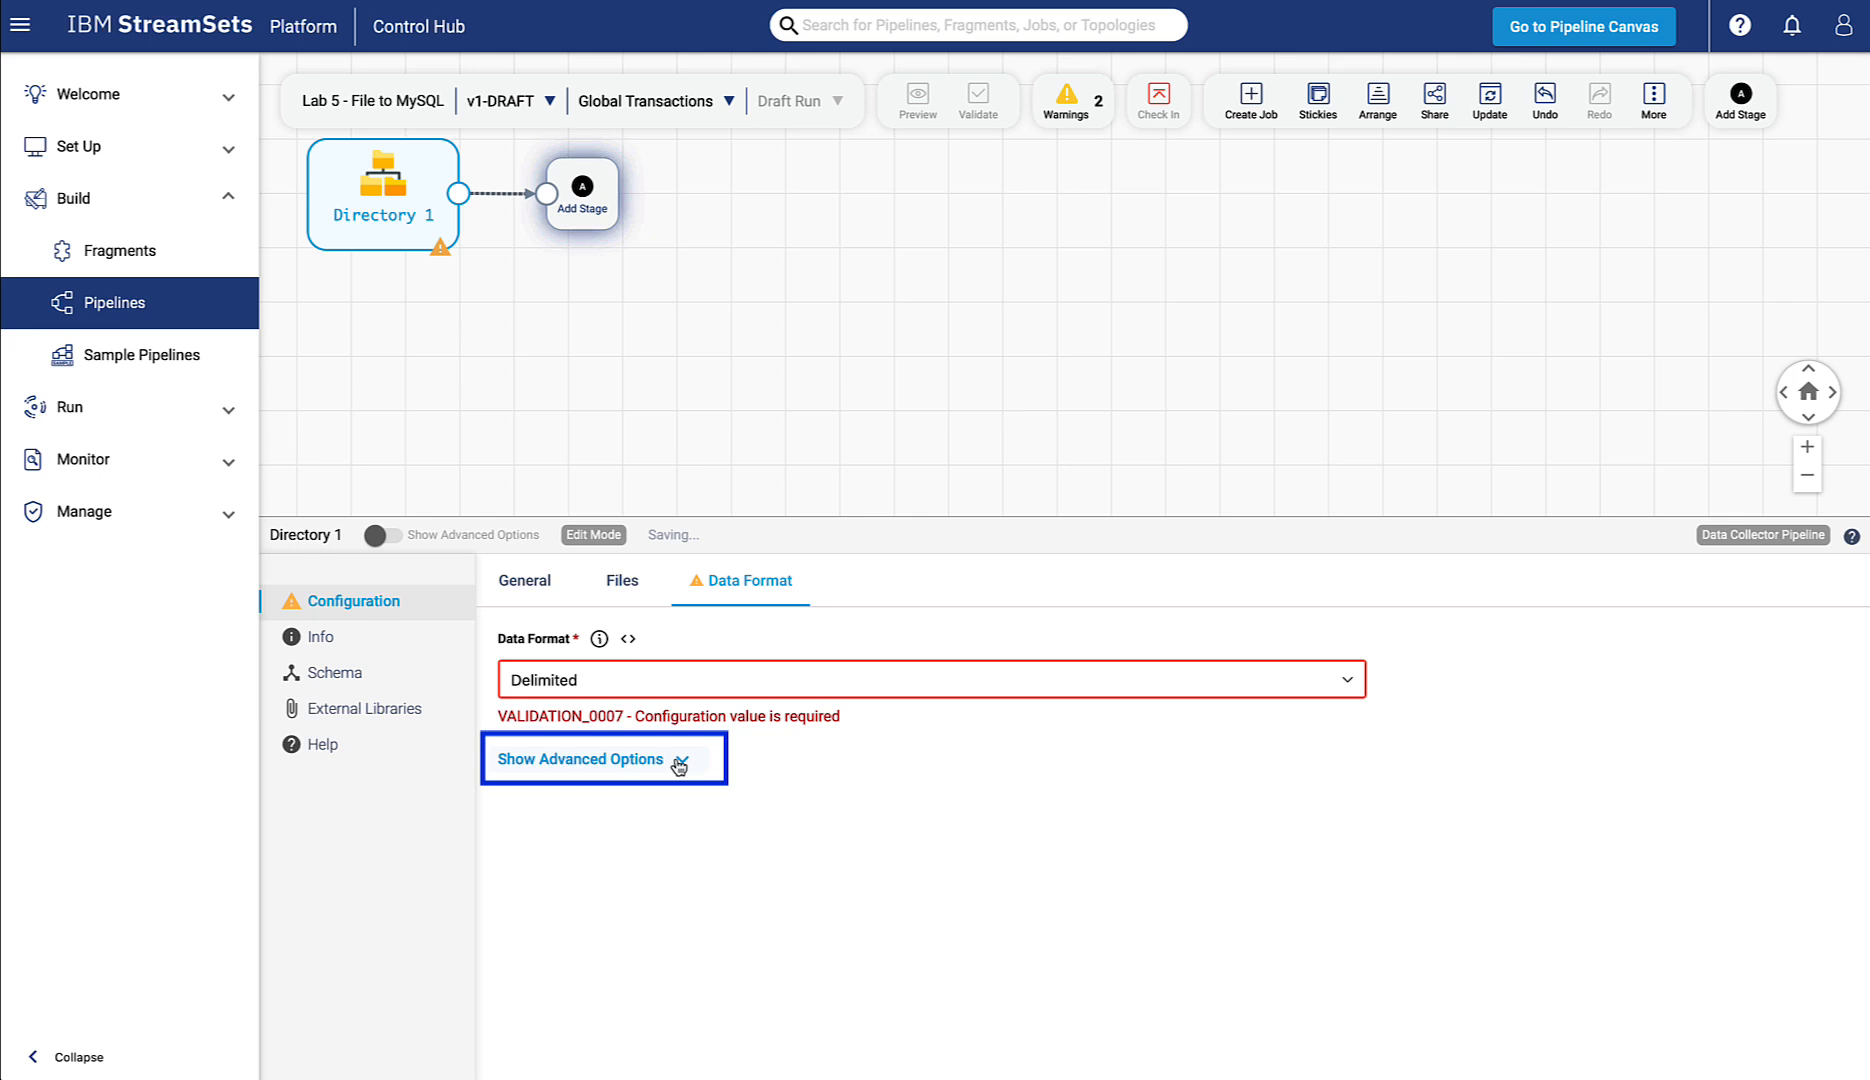
click(679, 762)
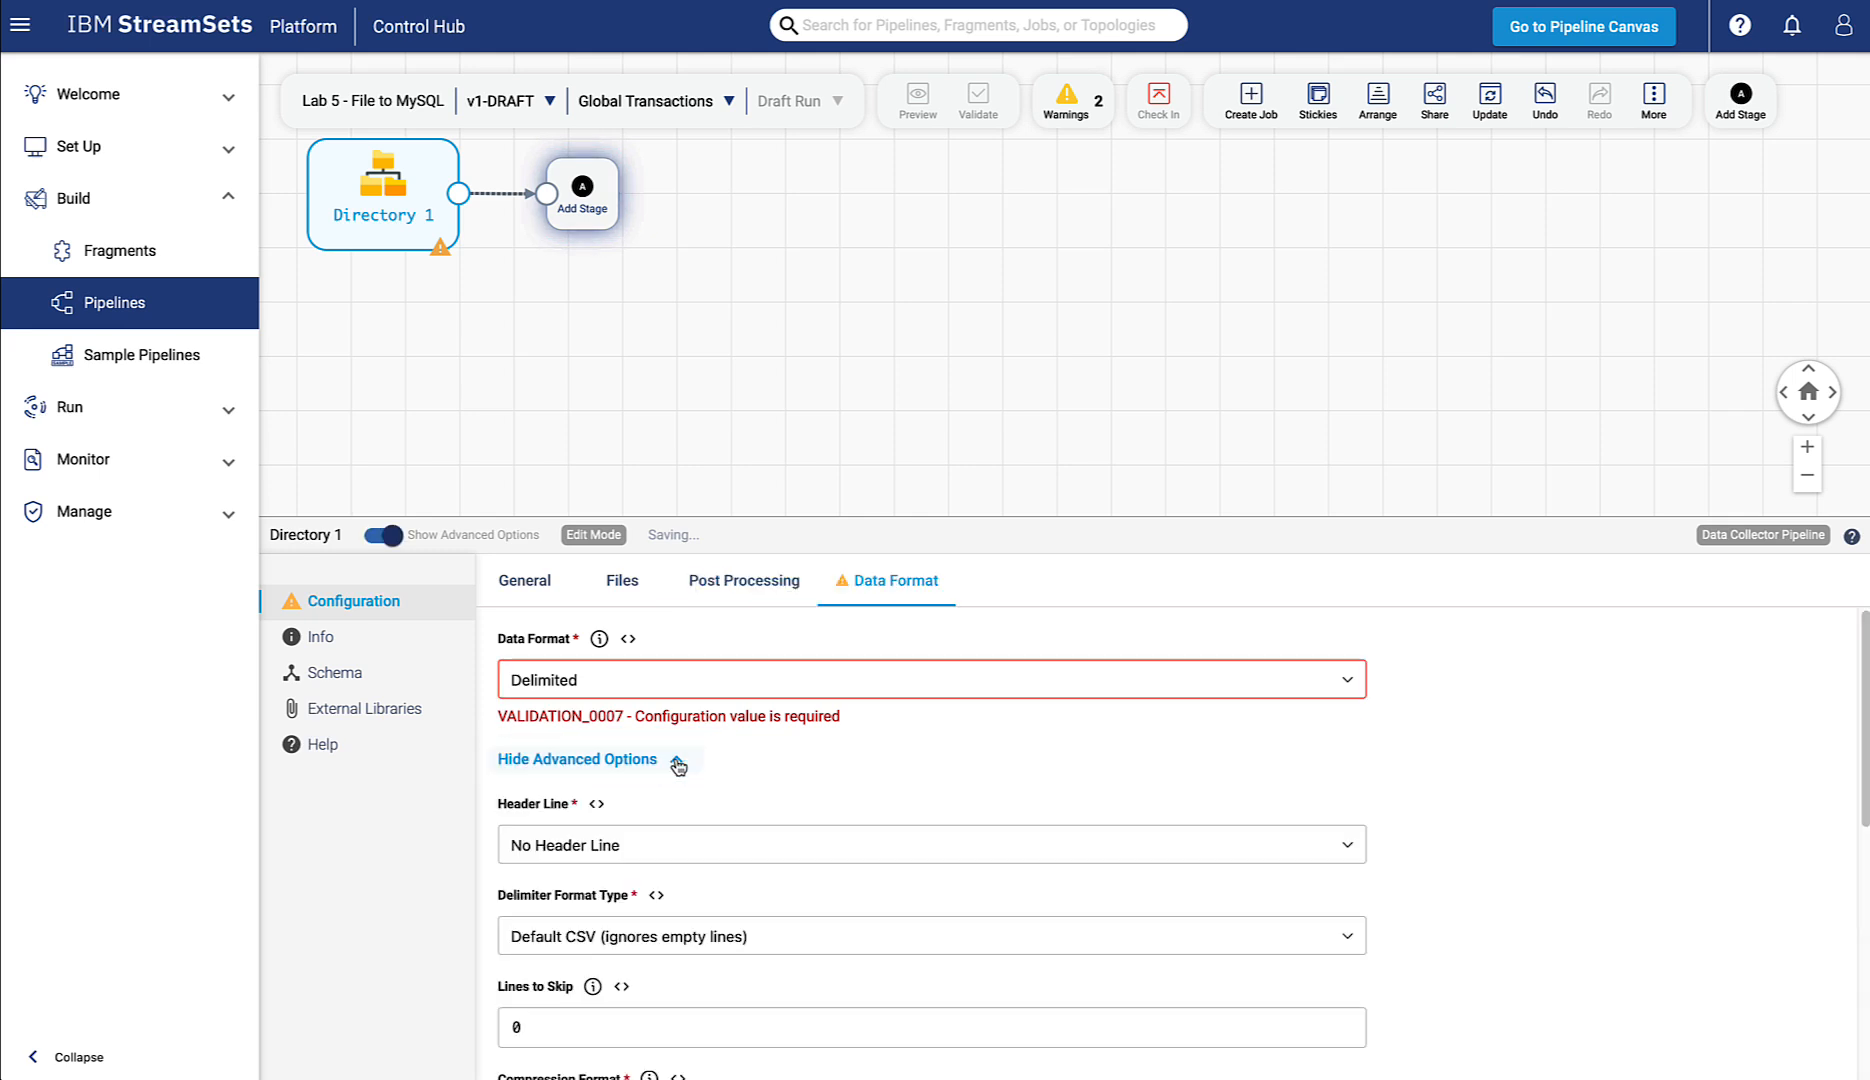
click(622, 820)
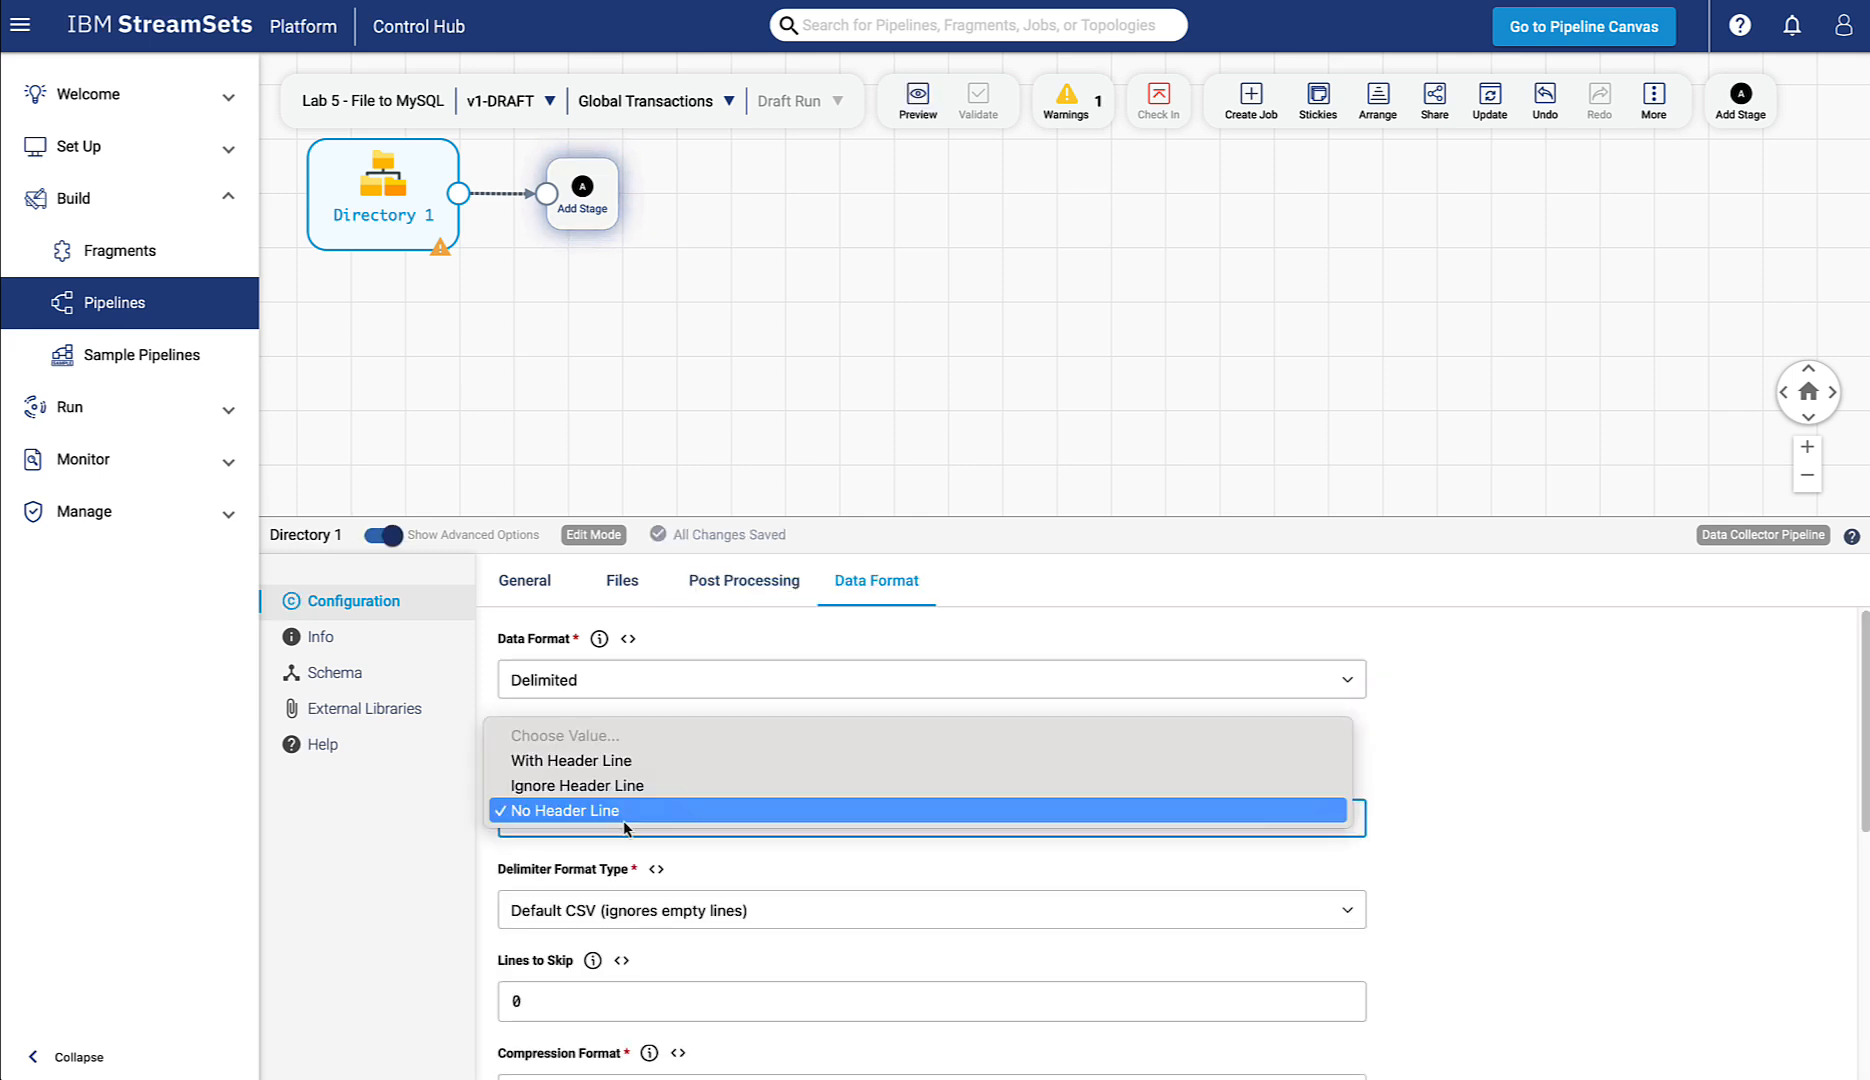
click(615, 765)
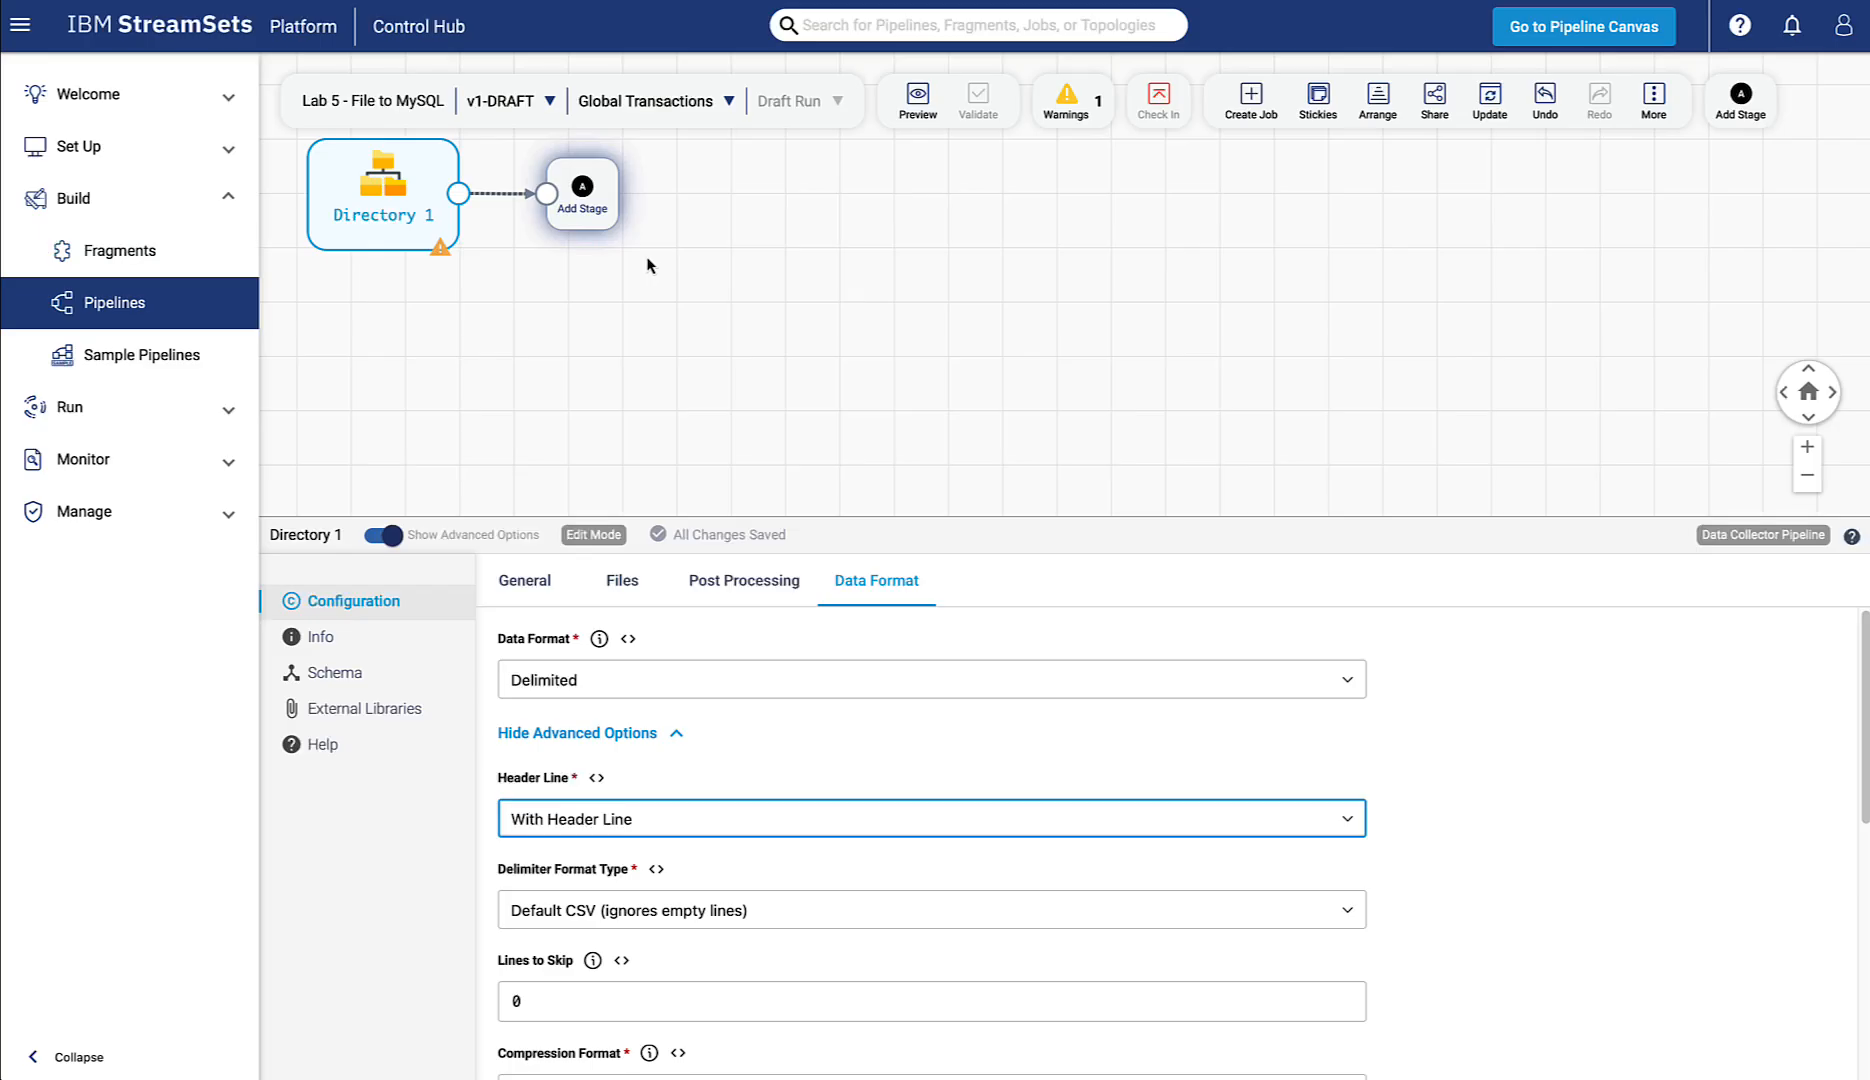
- Add a Stream Selector processor after the Directory origin
click(598, 215)
text(stre)
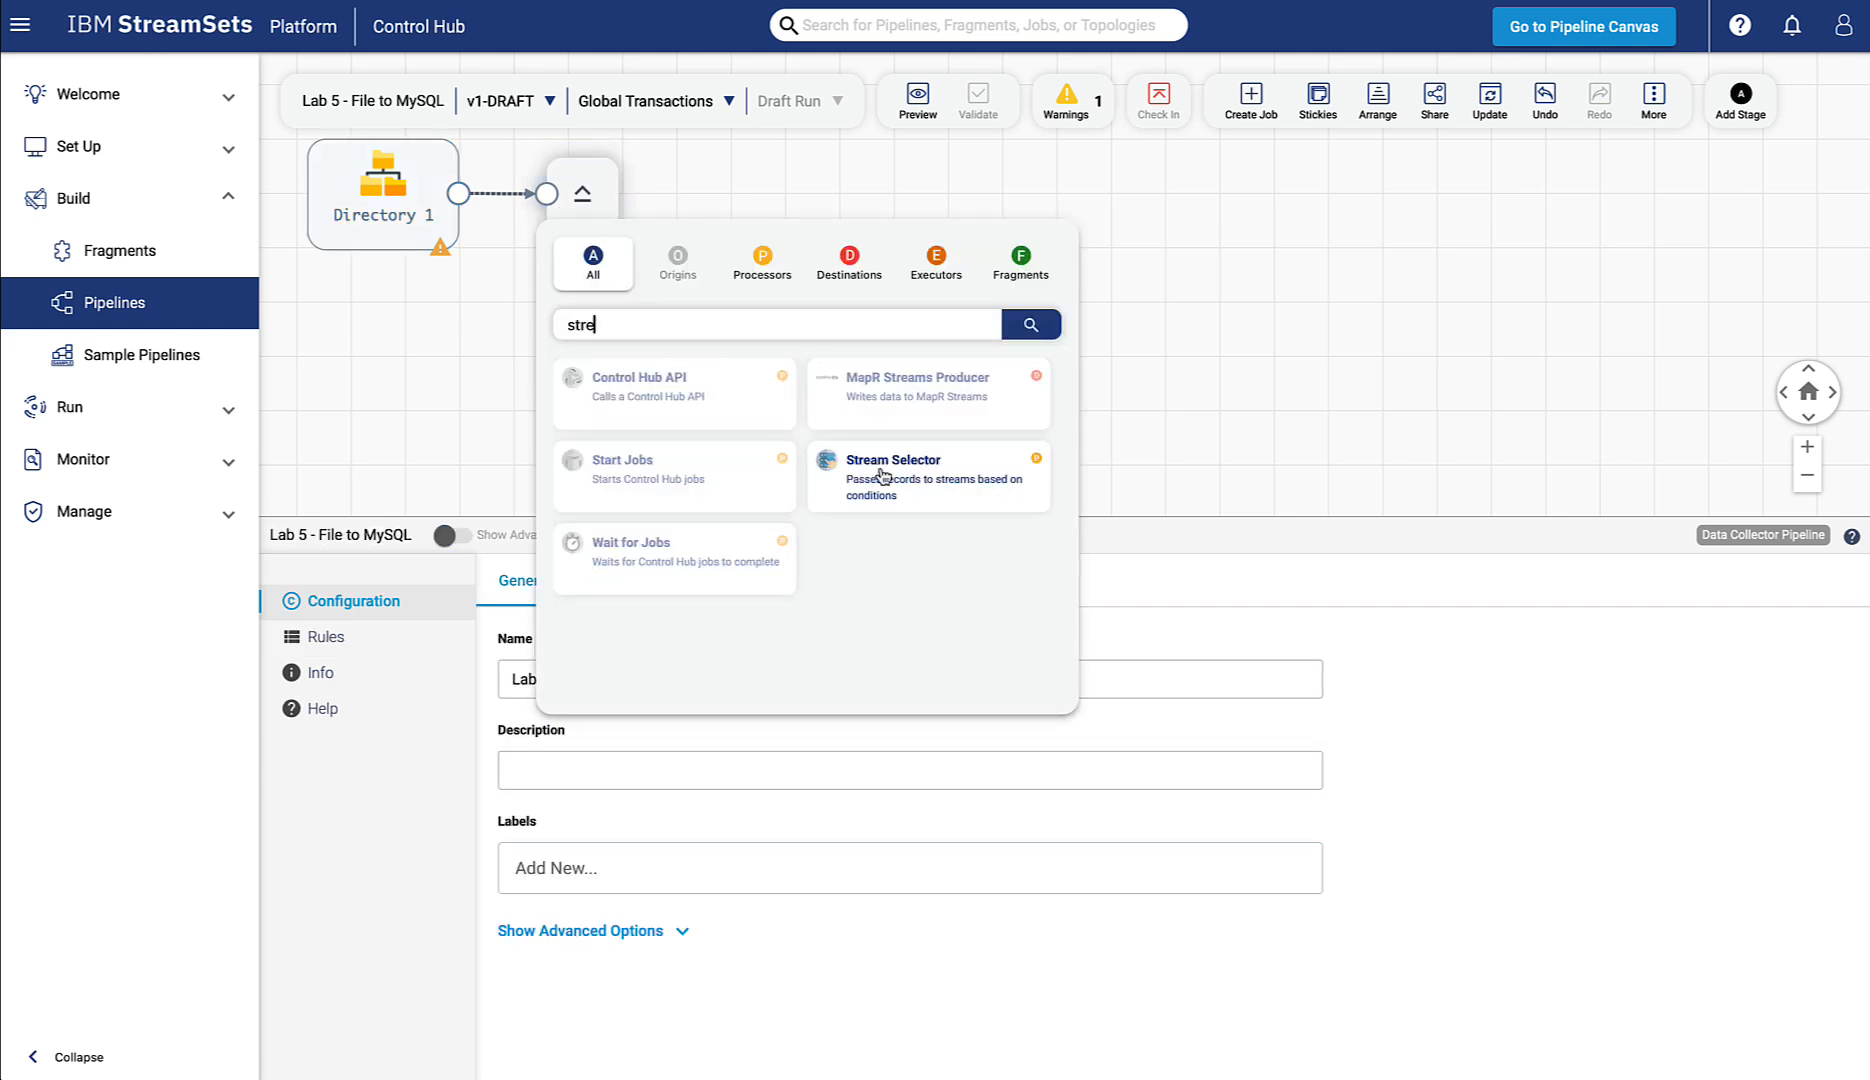
click(883, 475)
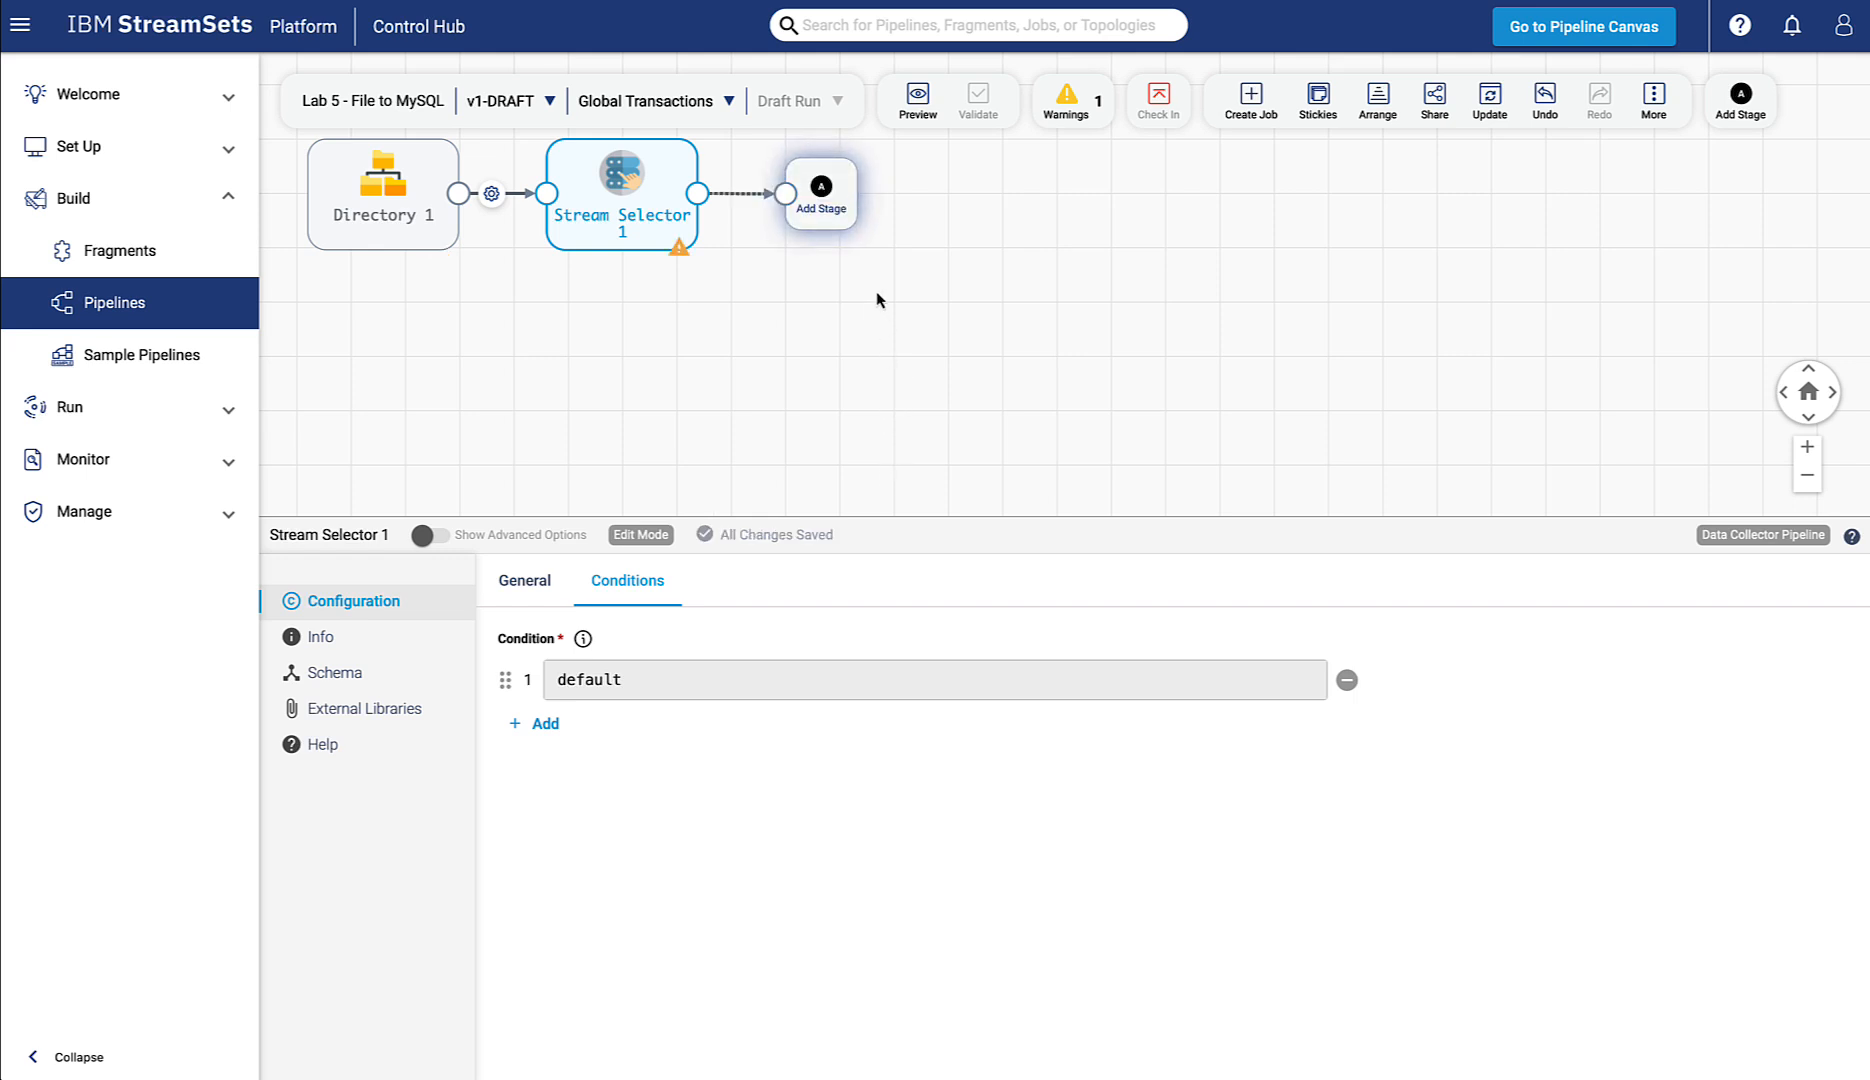
- Run a preview of the pipeline to examine the record fields reaching the Stream Selector, and close the preview
click(917, 103)
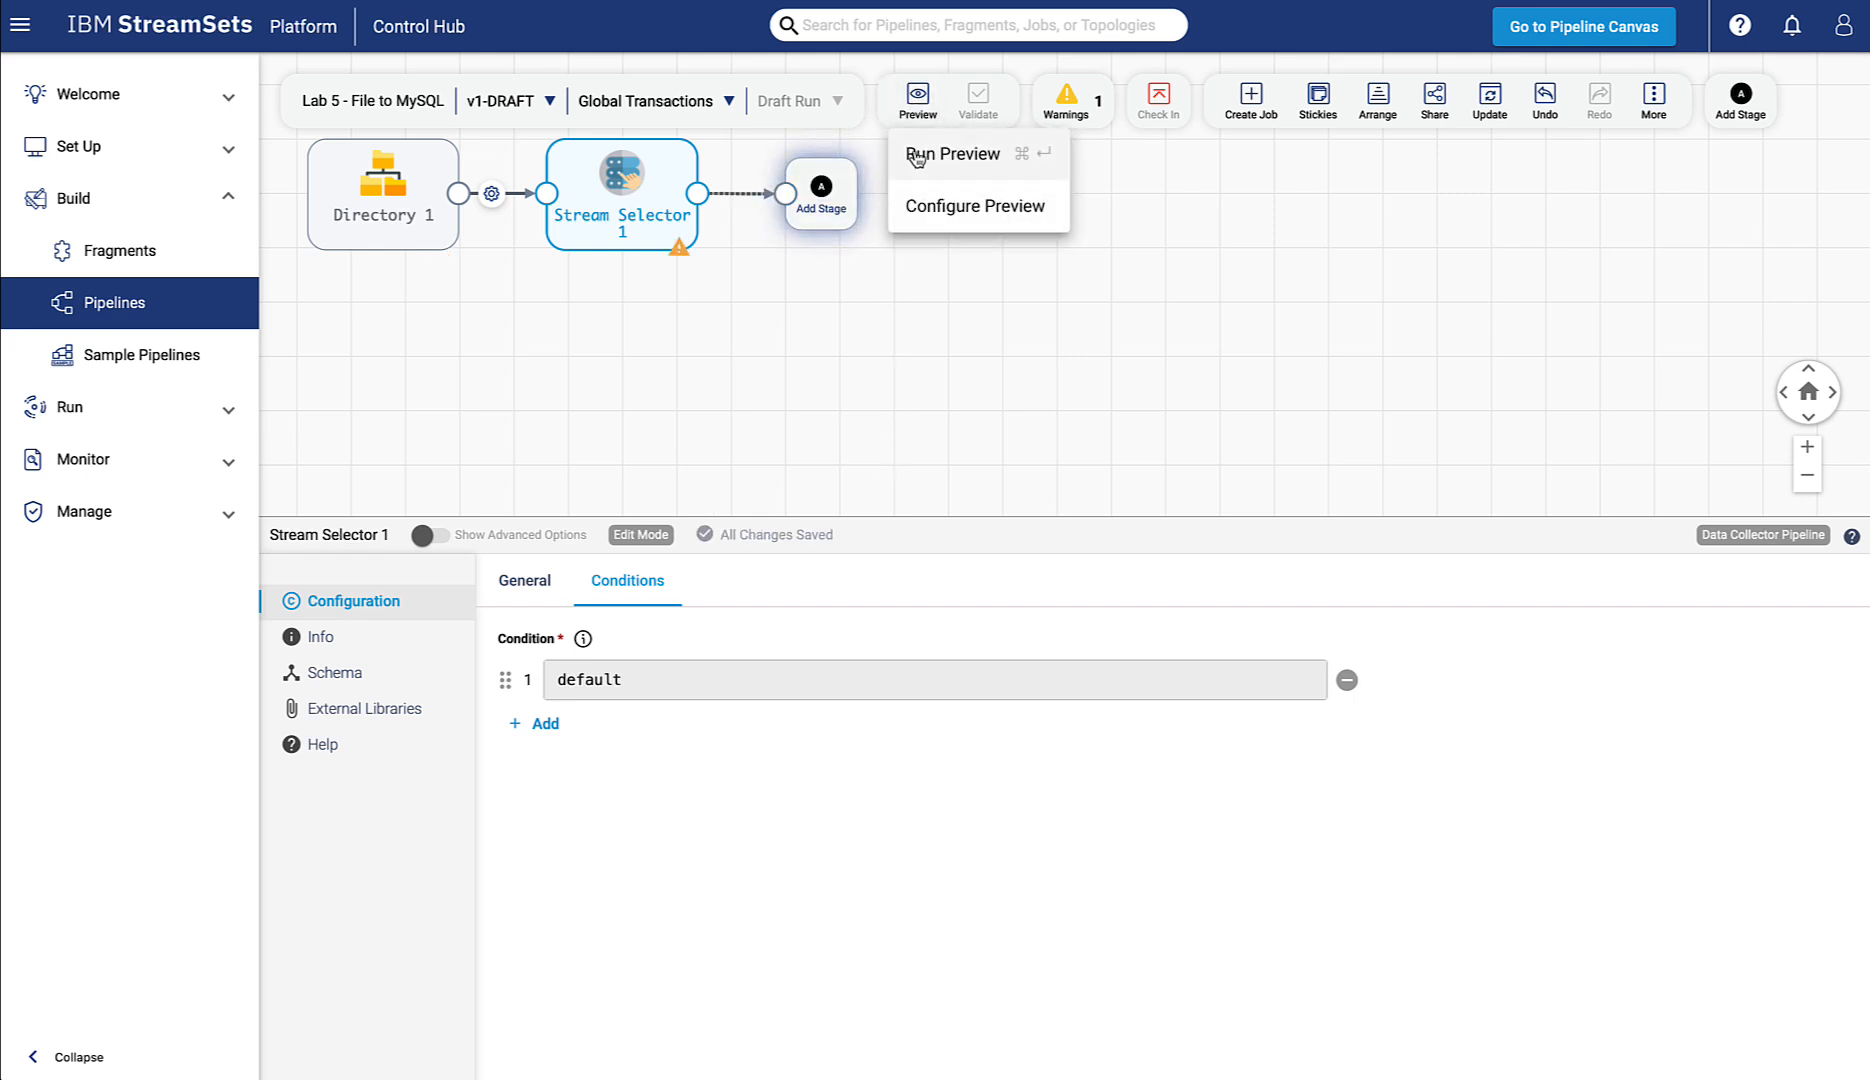
click(980, 158)
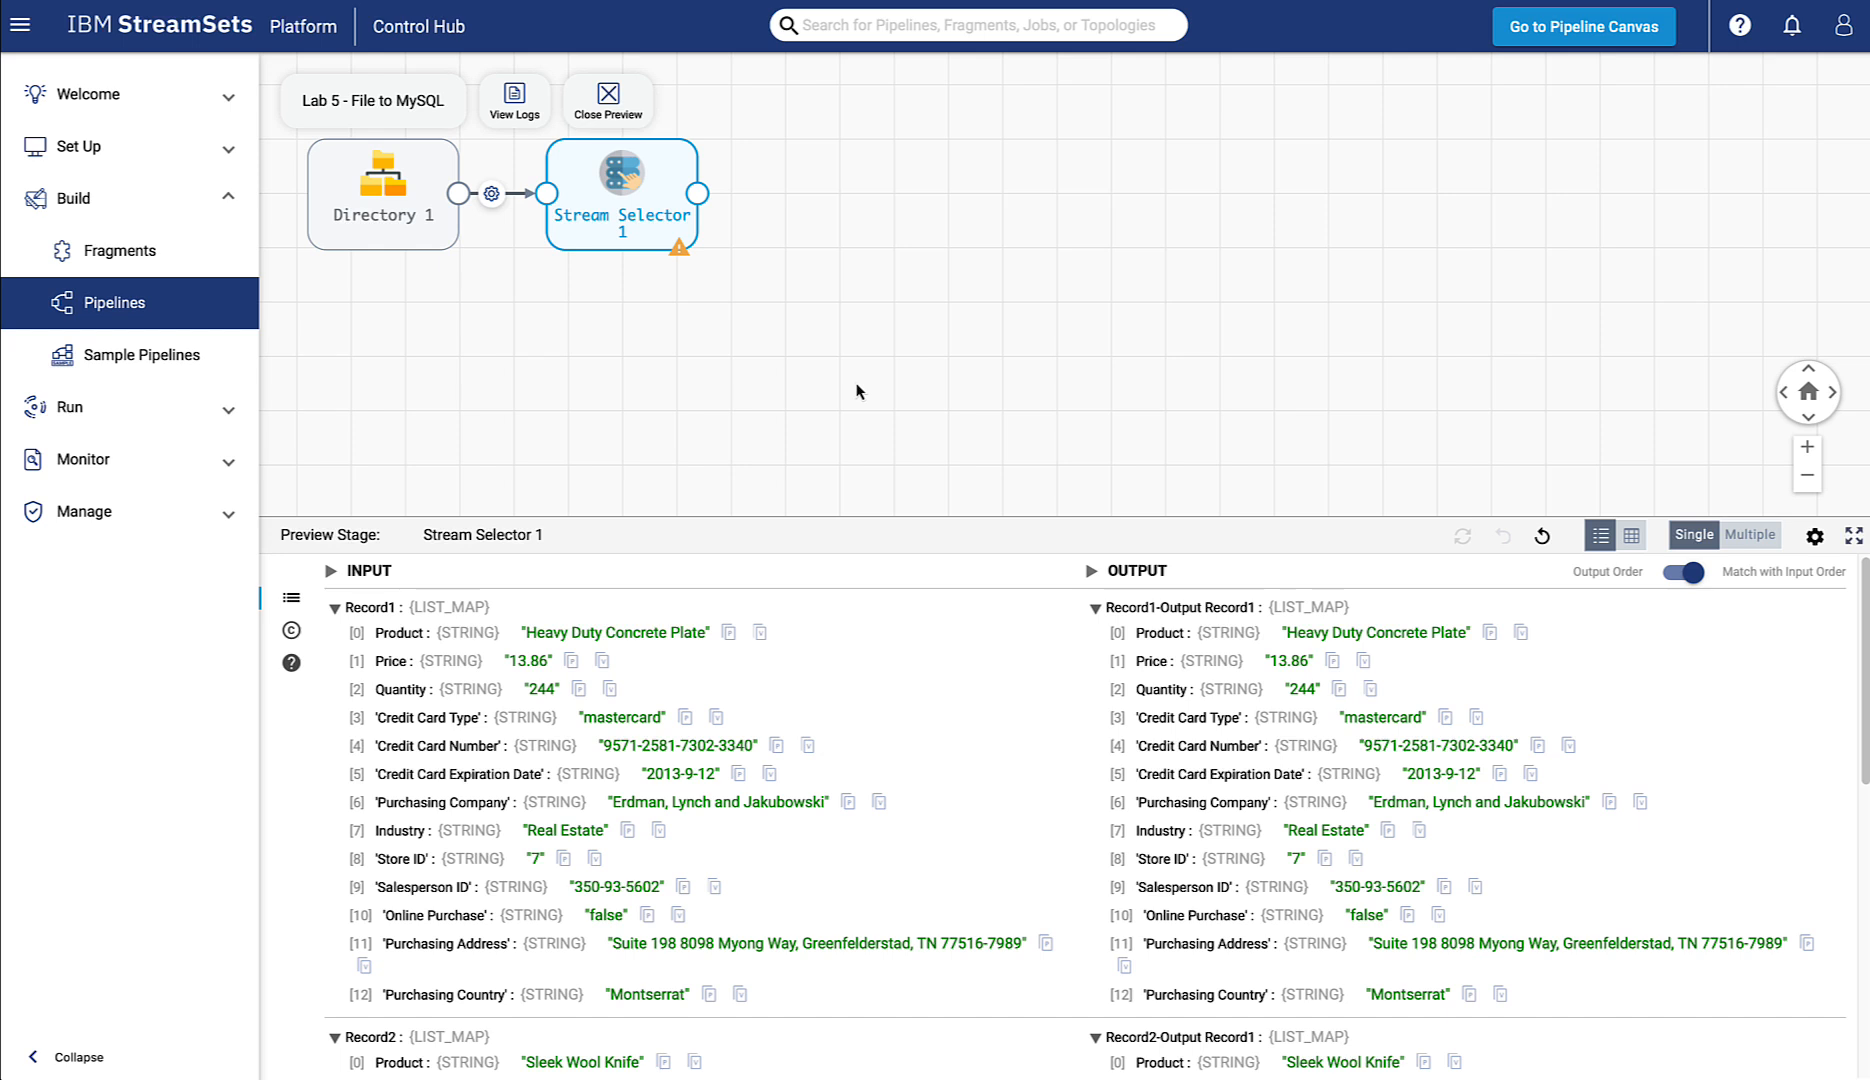
click(608, 100)
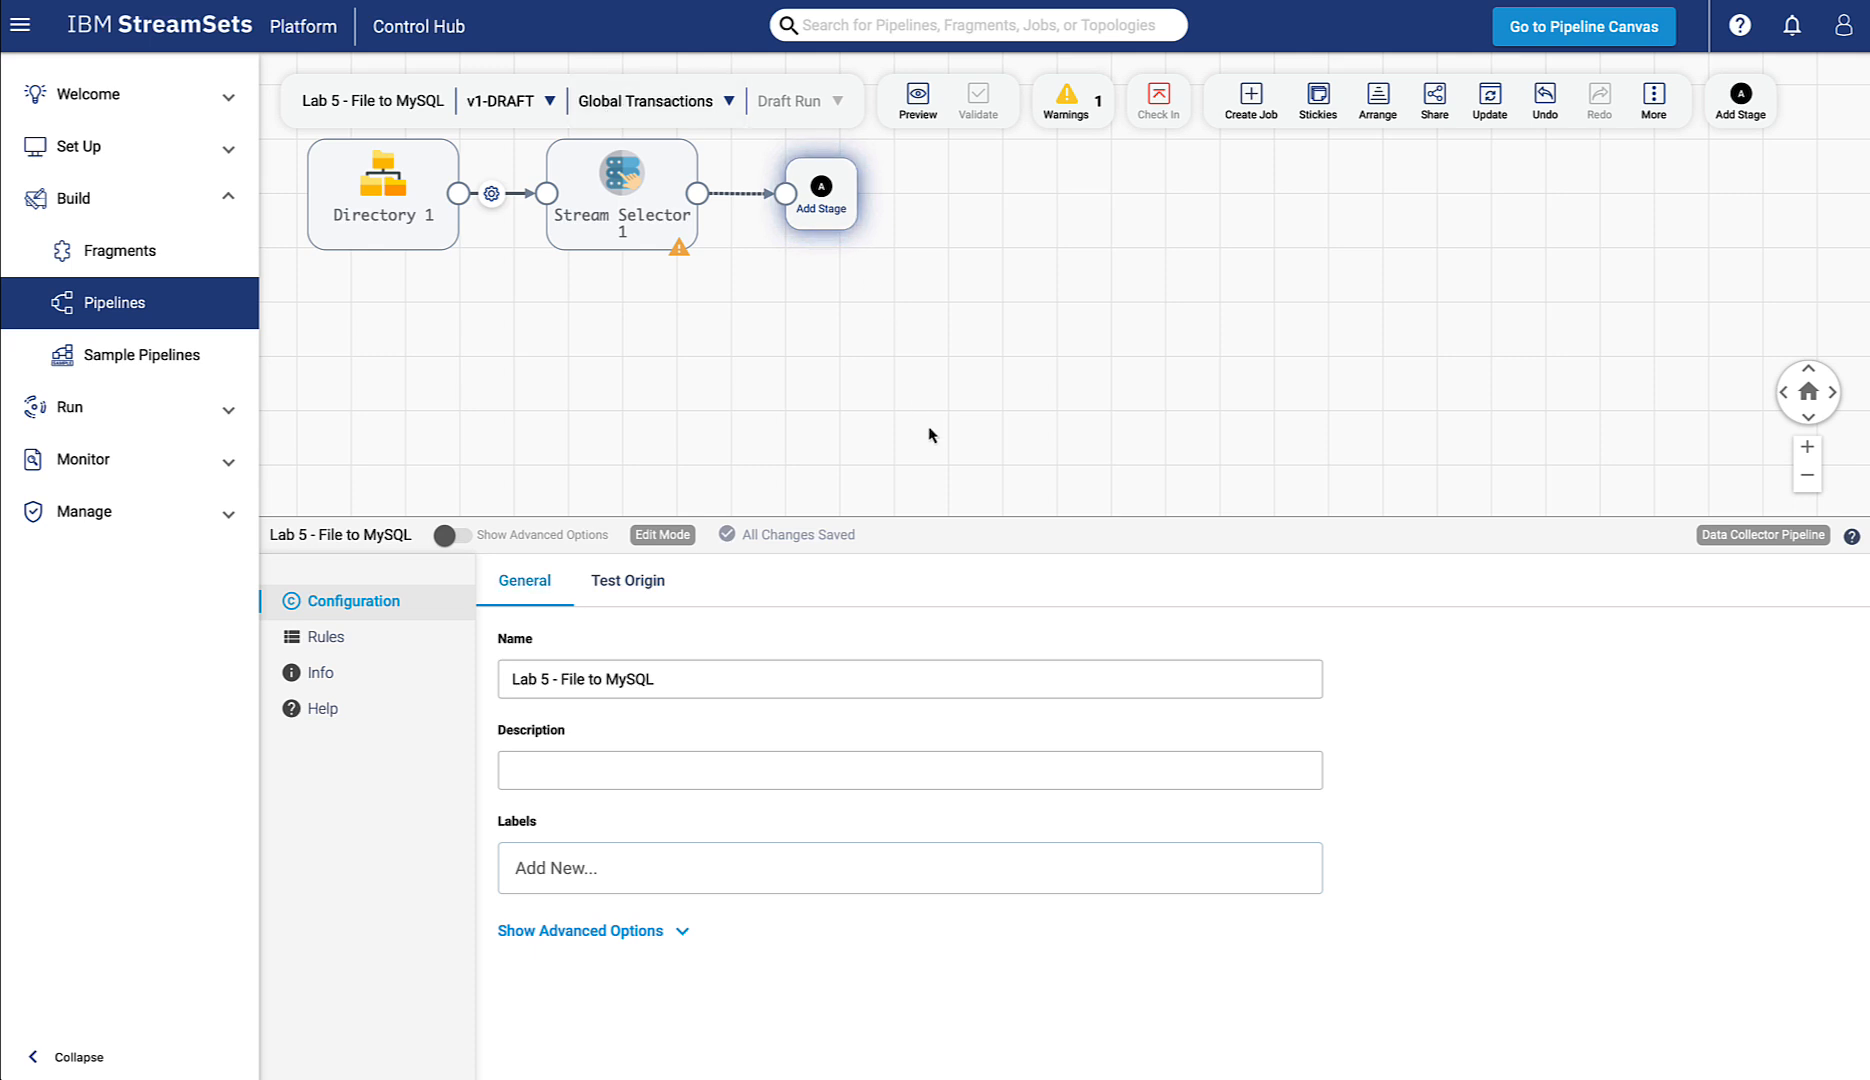
- Add a Stream Selector condition that calls record:value with the suggested field path "/'Online Purchase'"
click(634, 240)
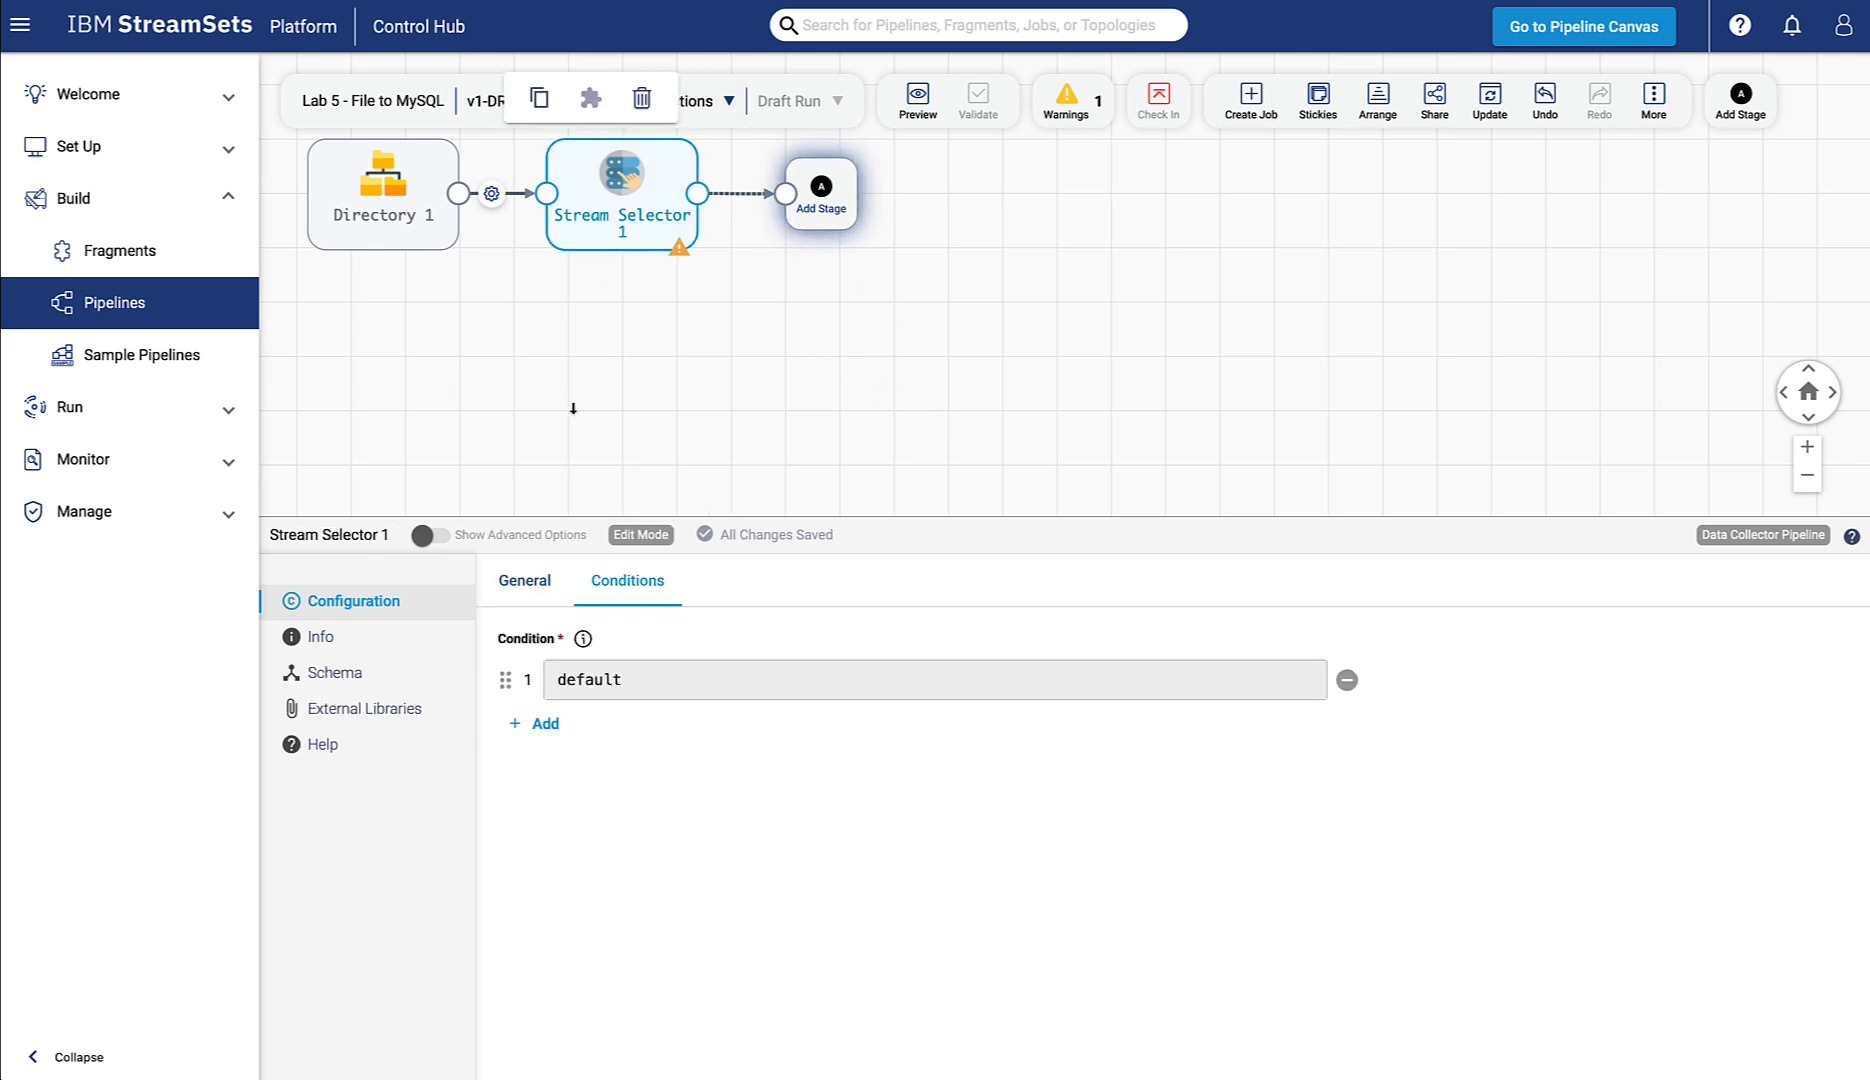
click(546, 726)
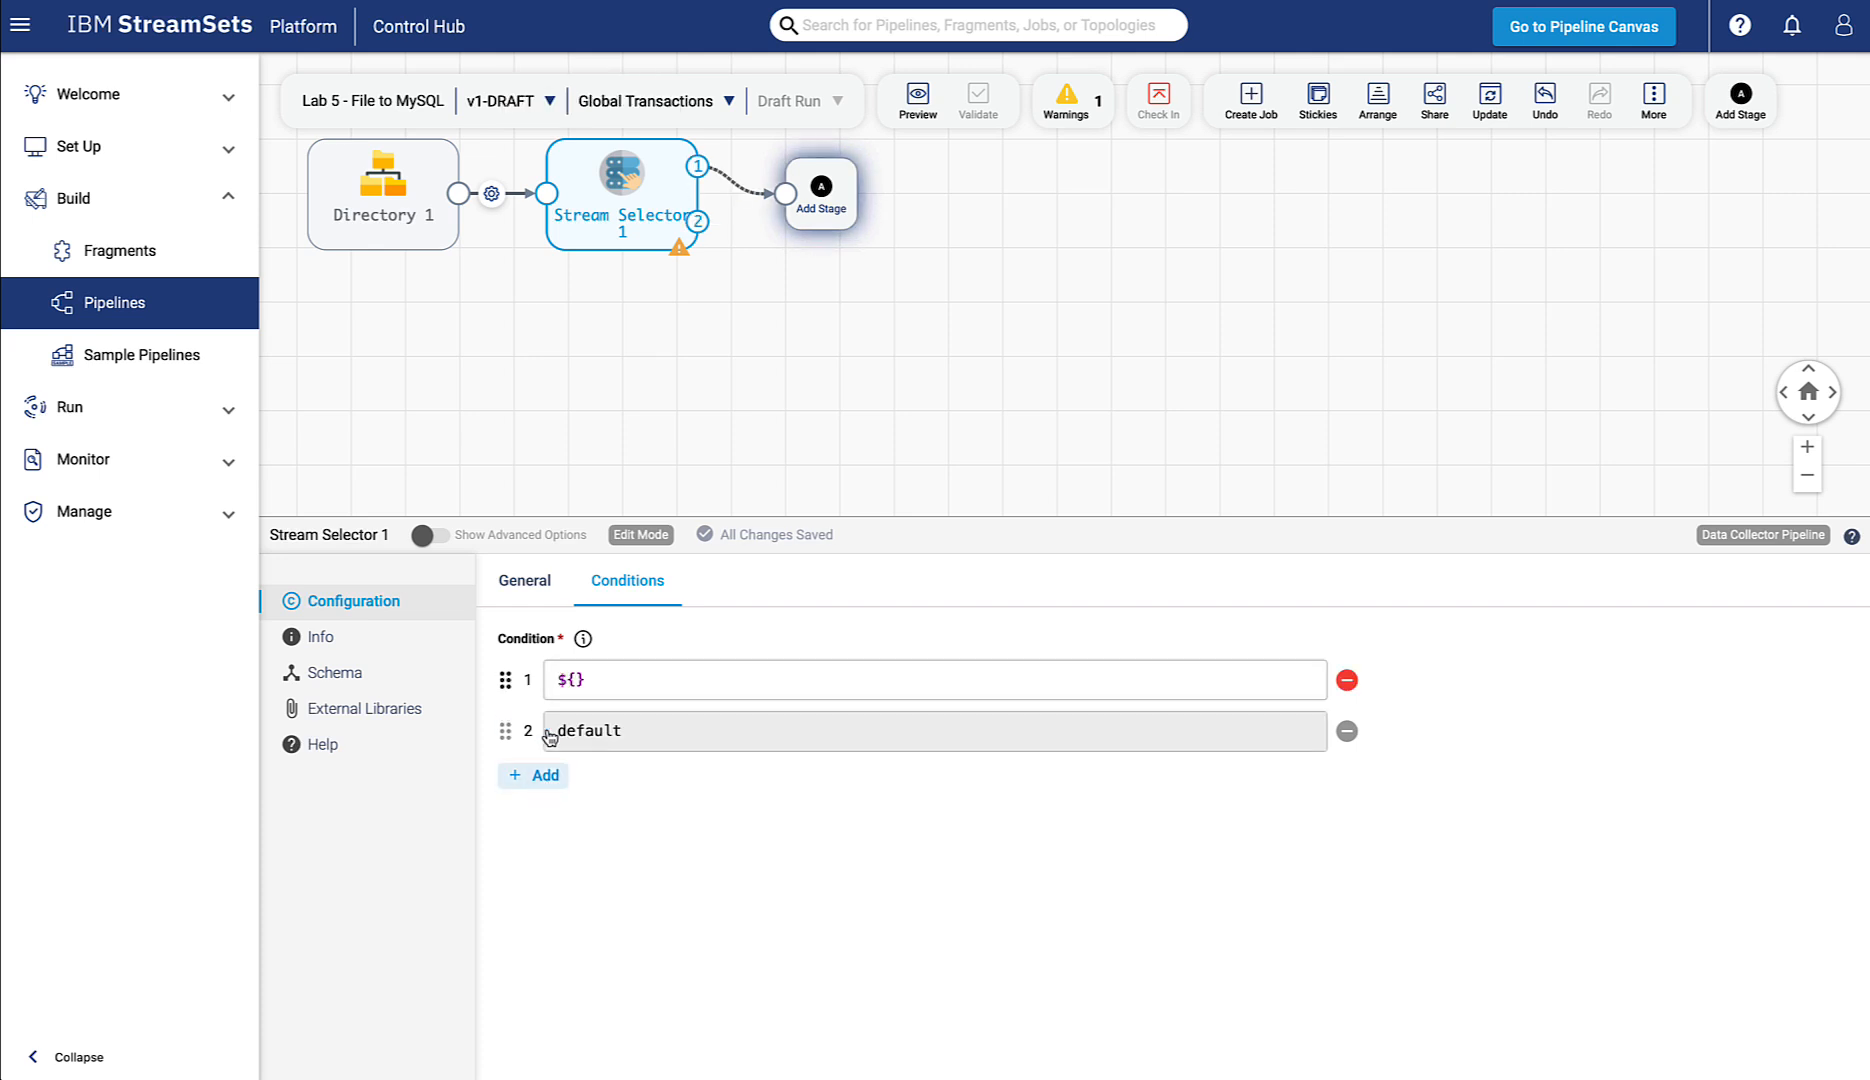
click(572, 679)
text(re)
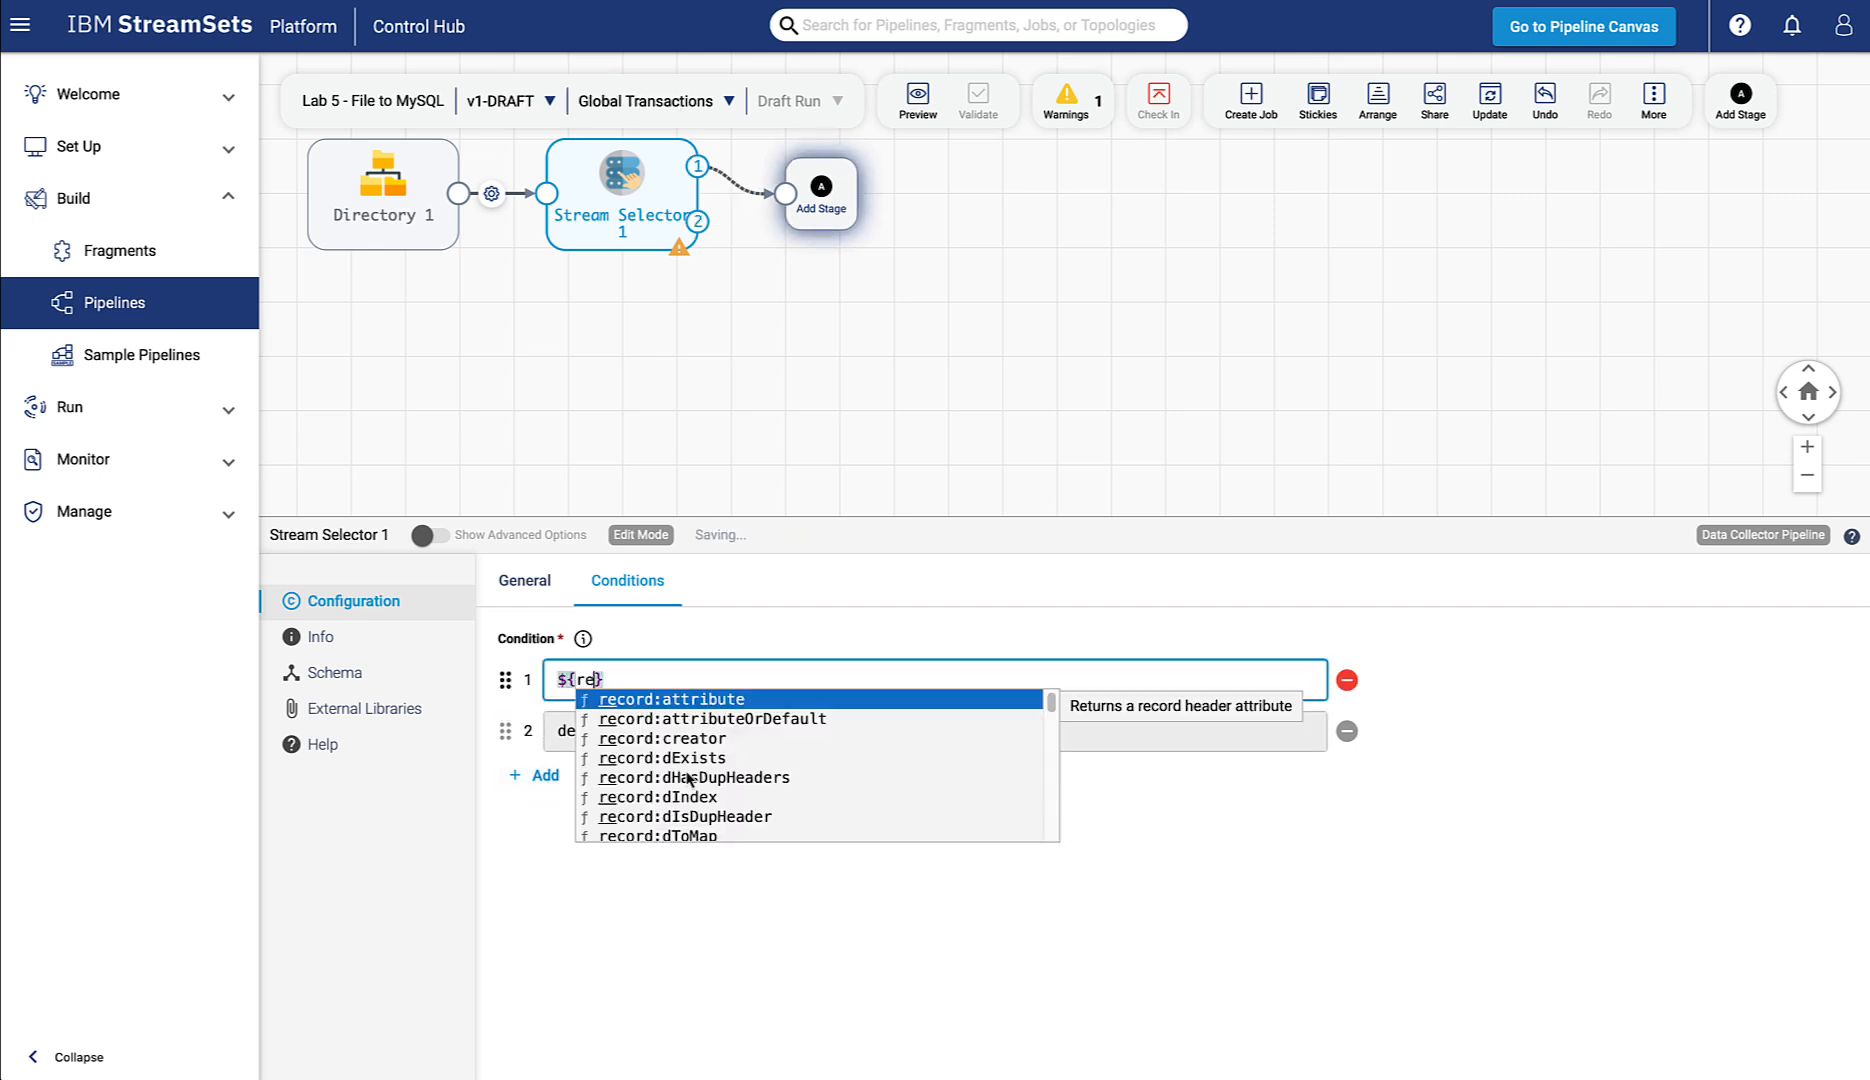
text(cord:va)
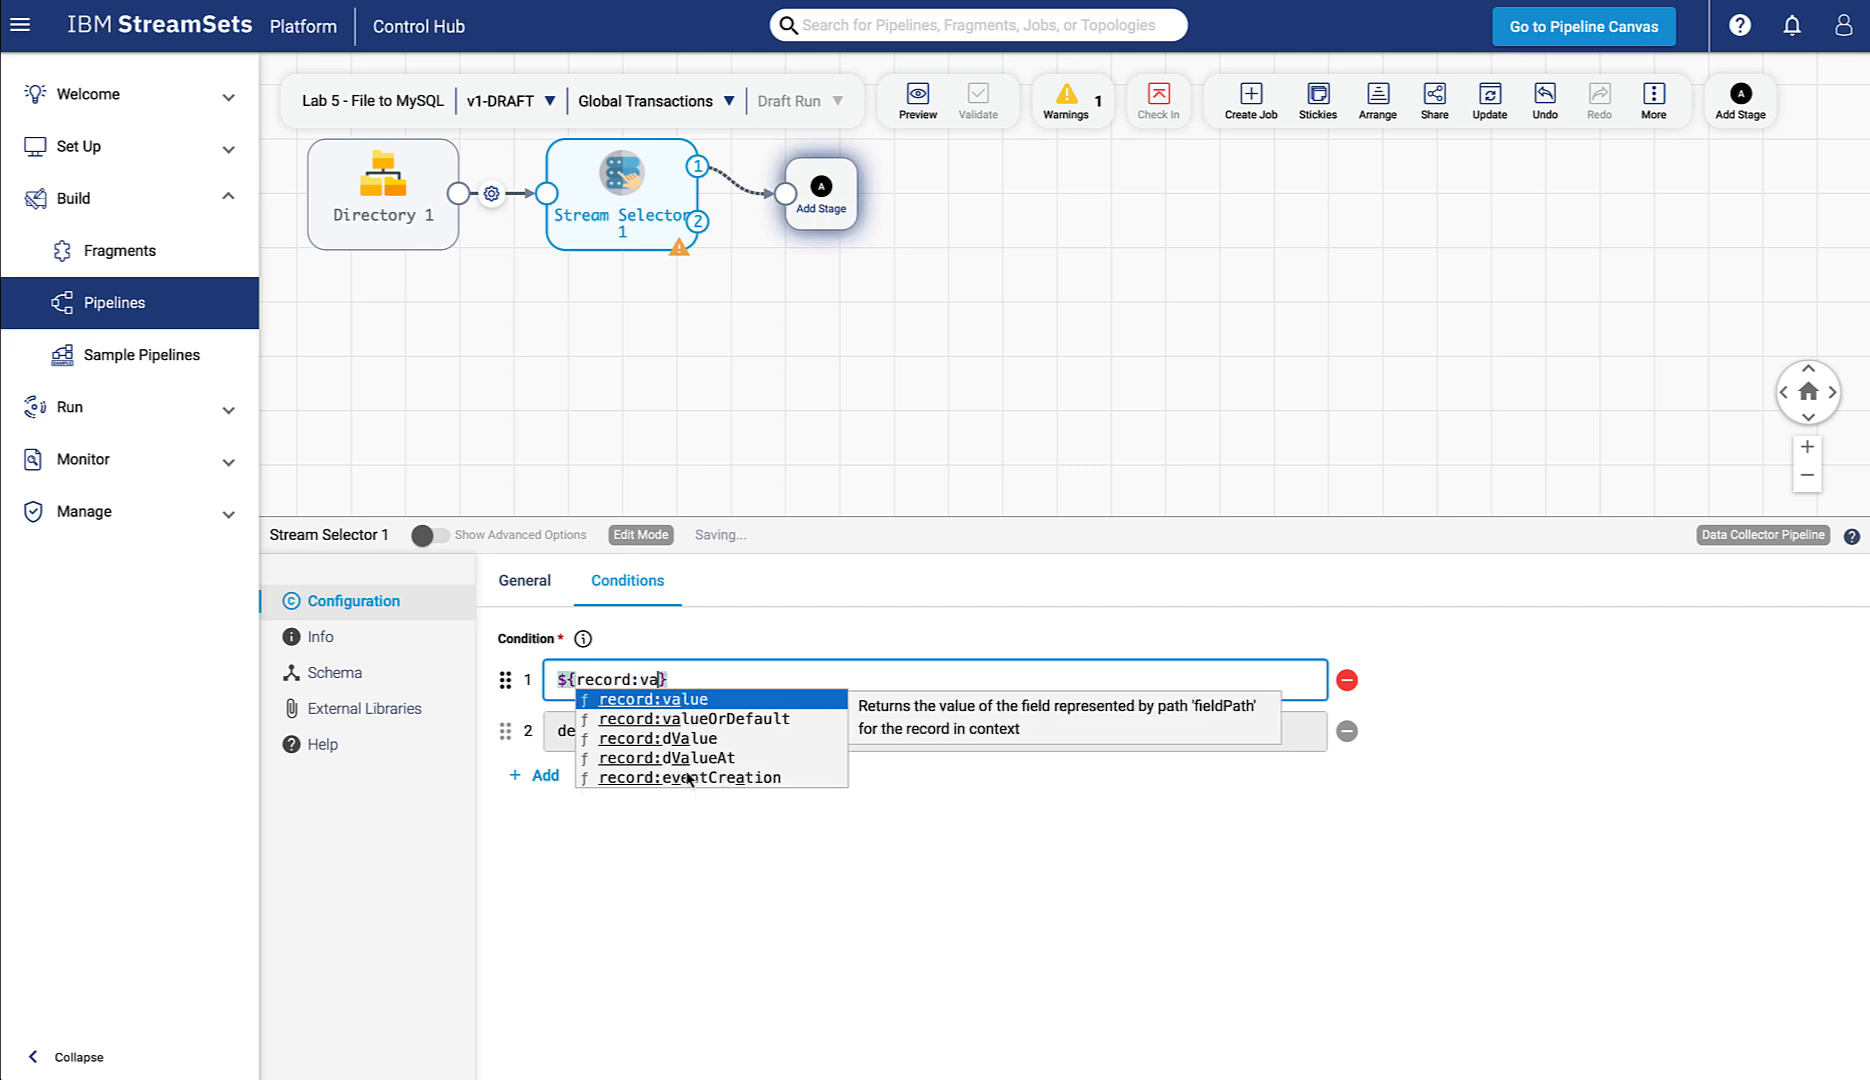
text(lue)
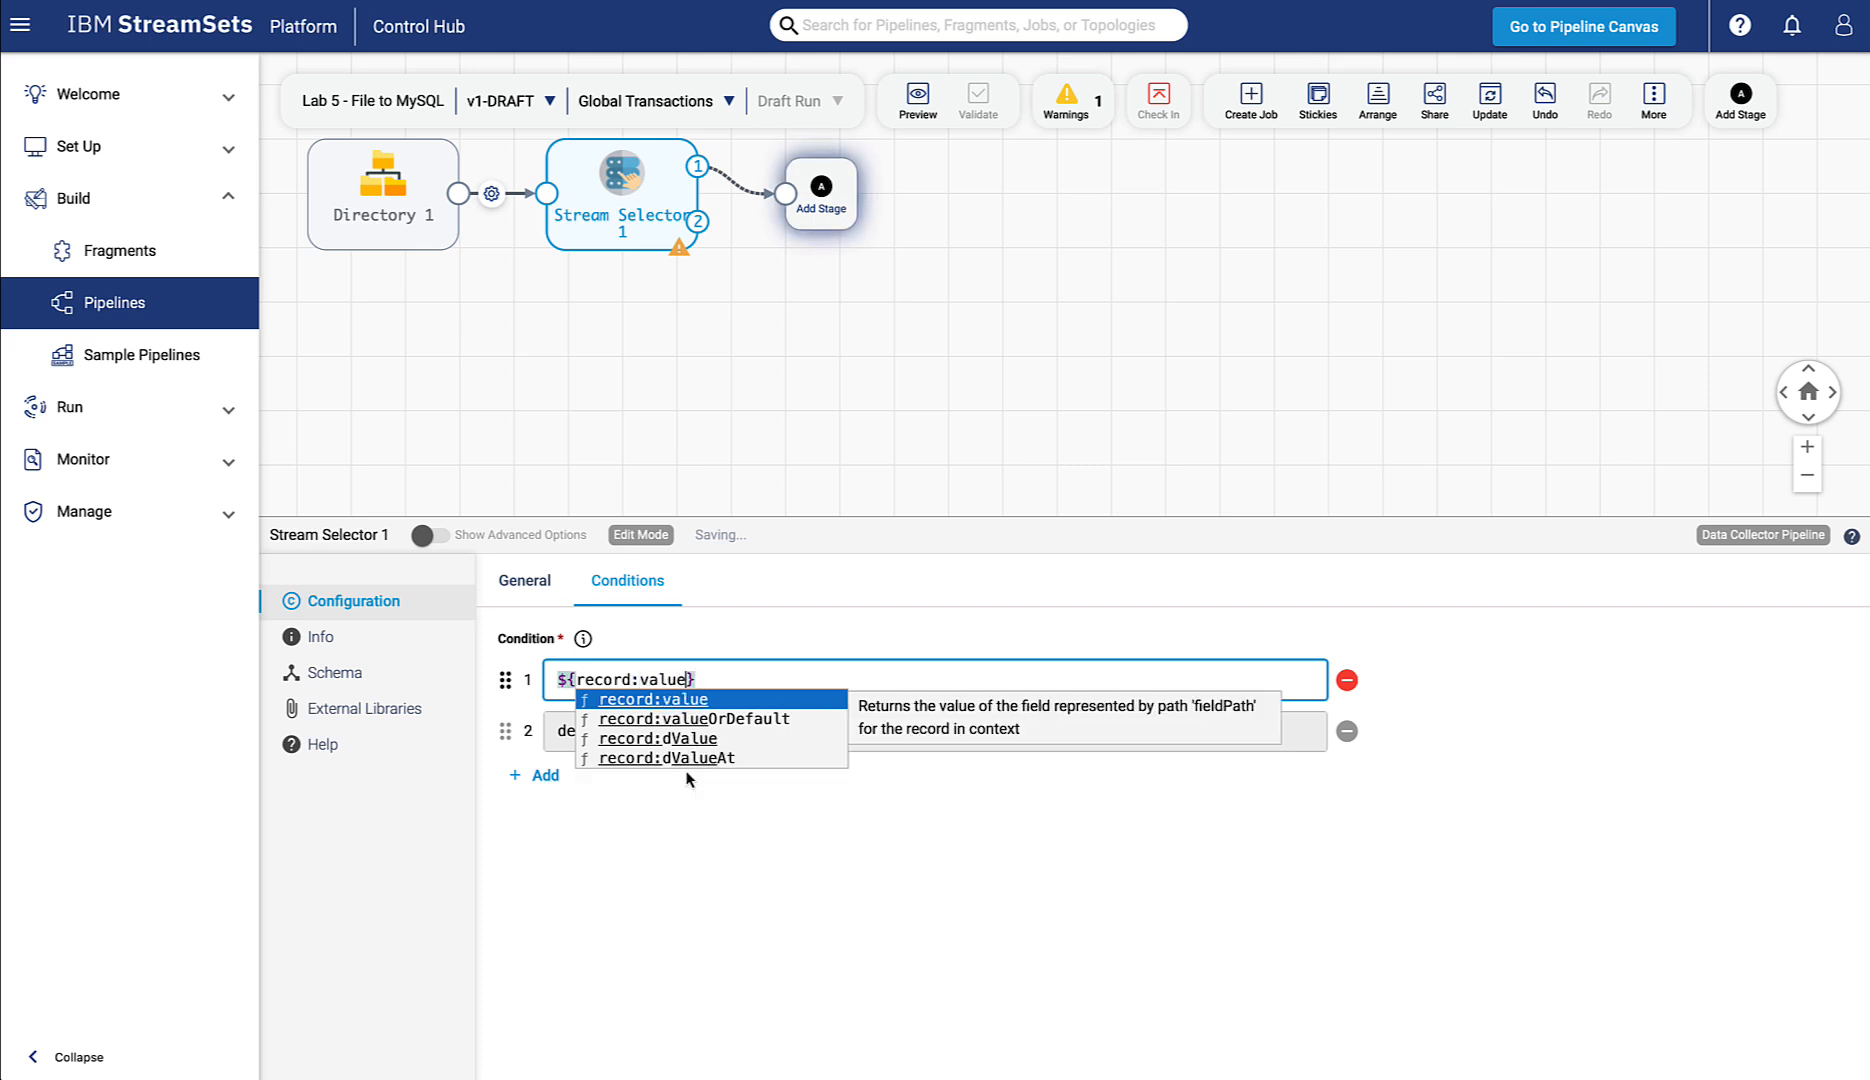
key(Return)
text("/")
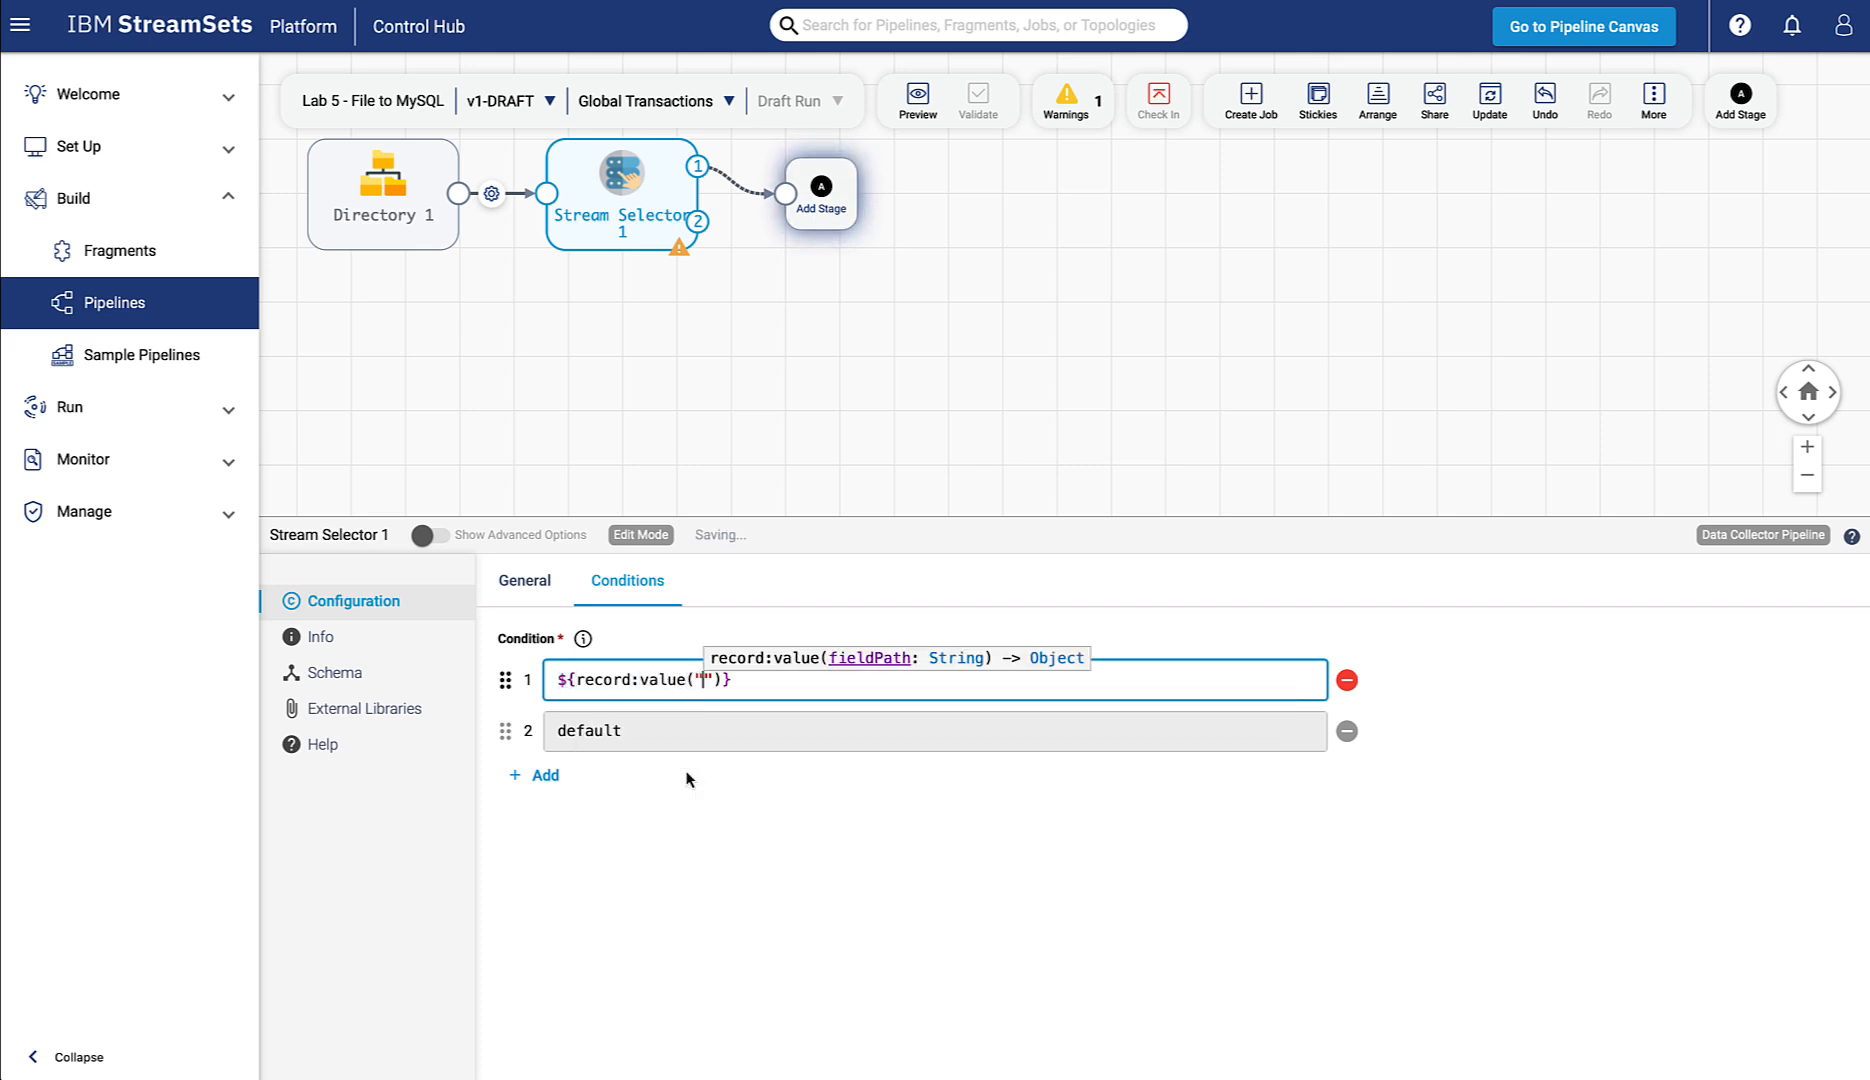
text(O)
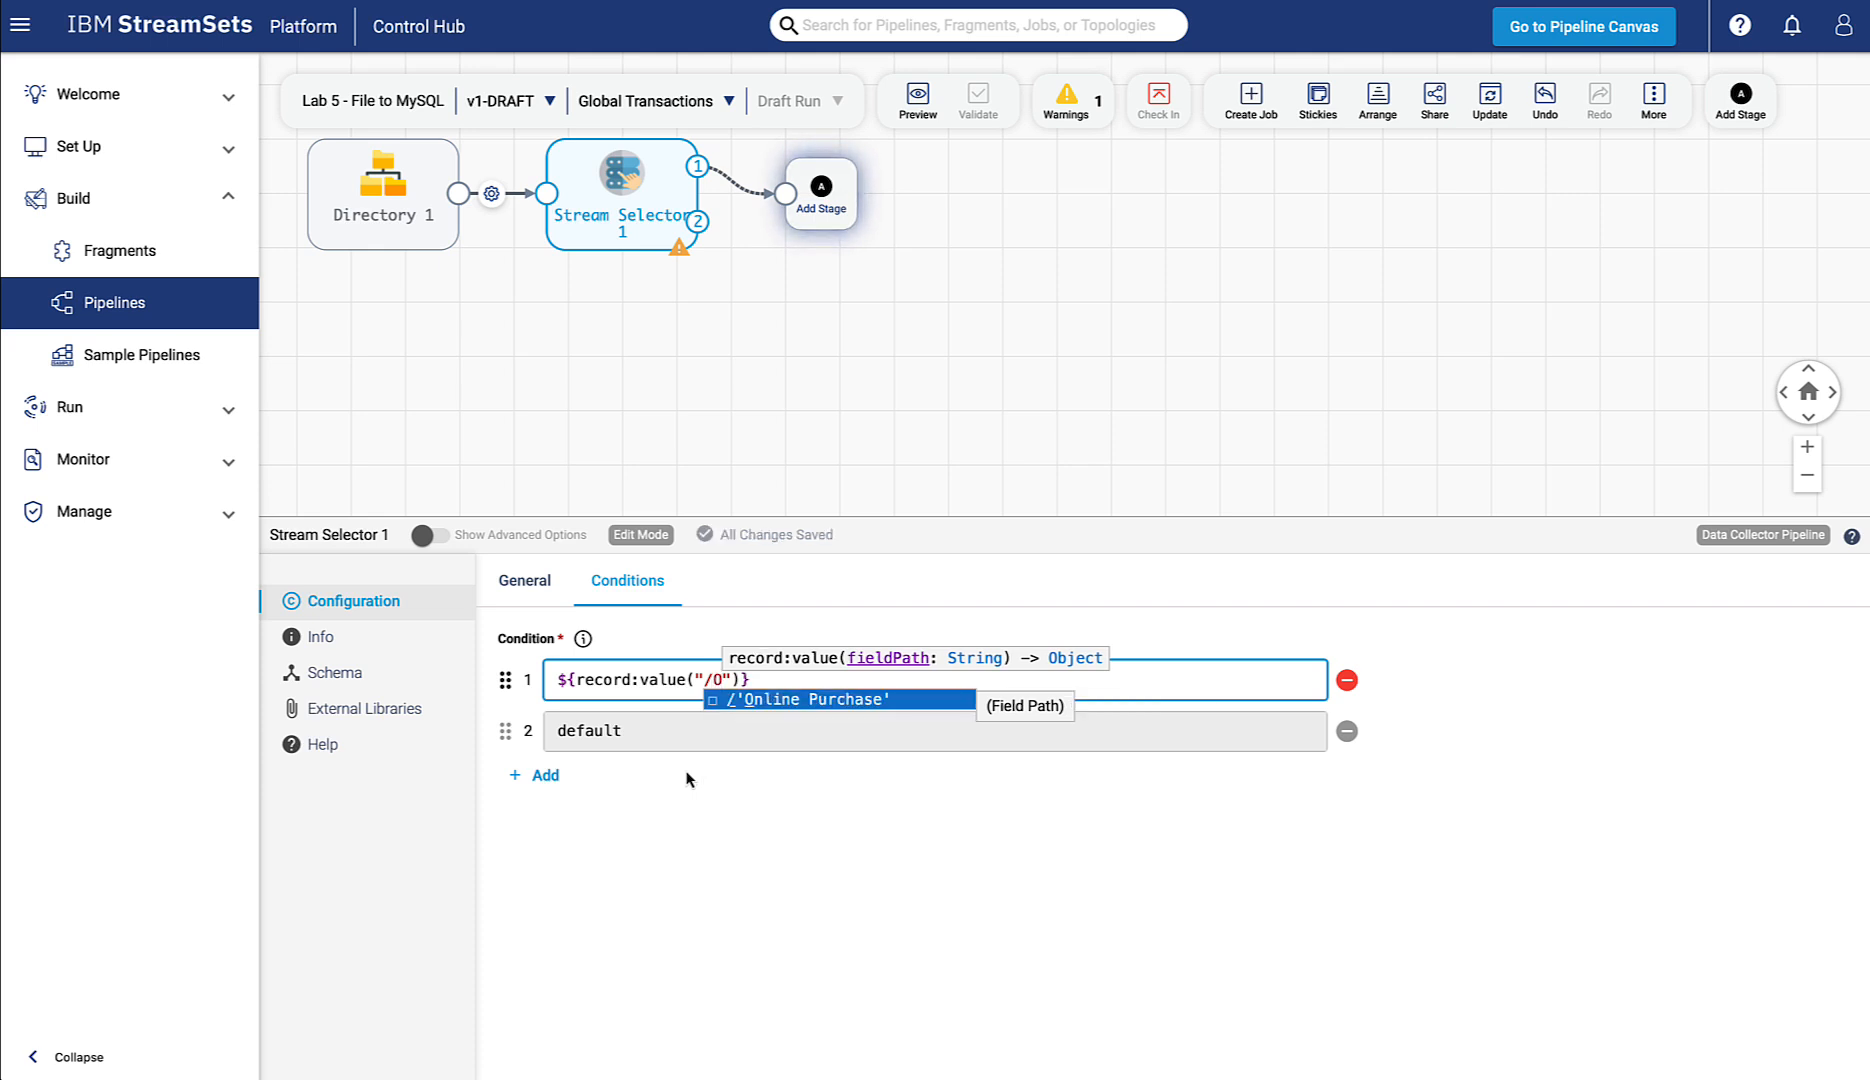
click(780, 706)
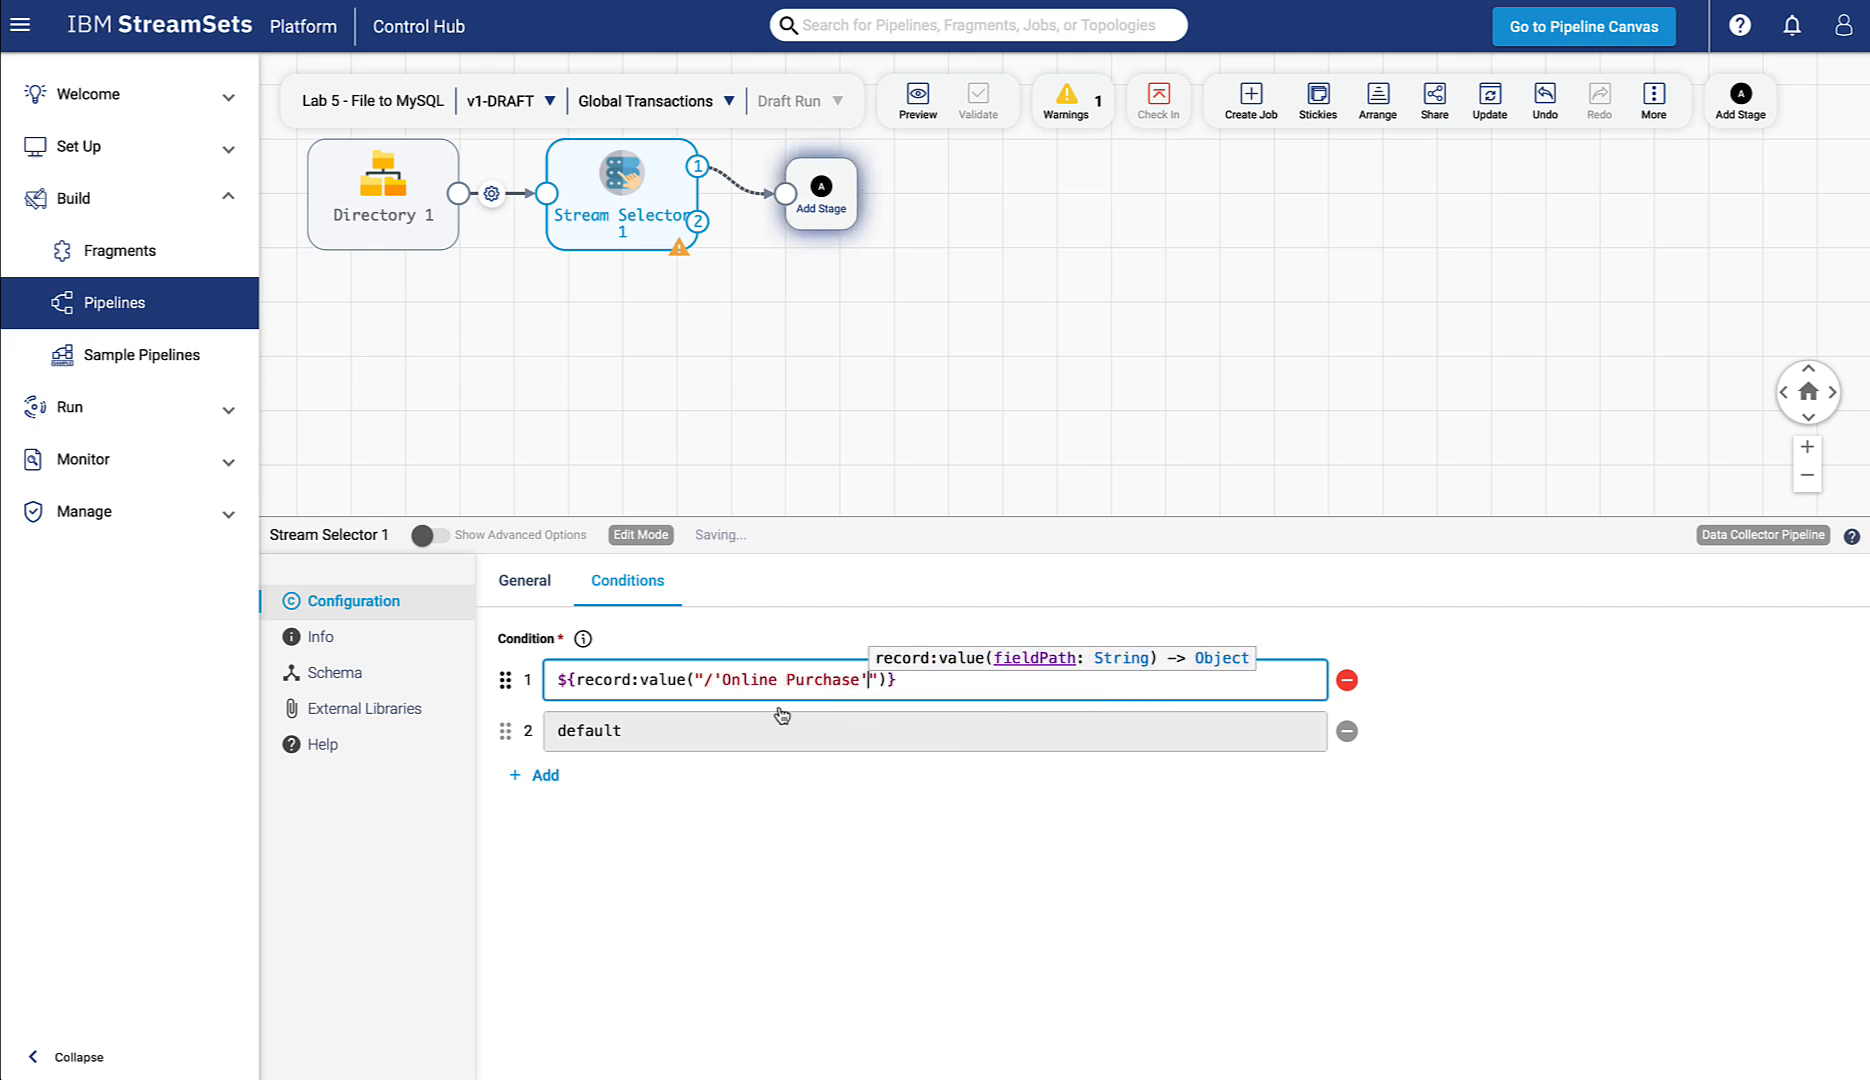
- Remove the single quotes around Online Purchase so the condition's field path reads "/Online Purchase"
key(BackSpace)
click(719, 680)
key(BackSpace)
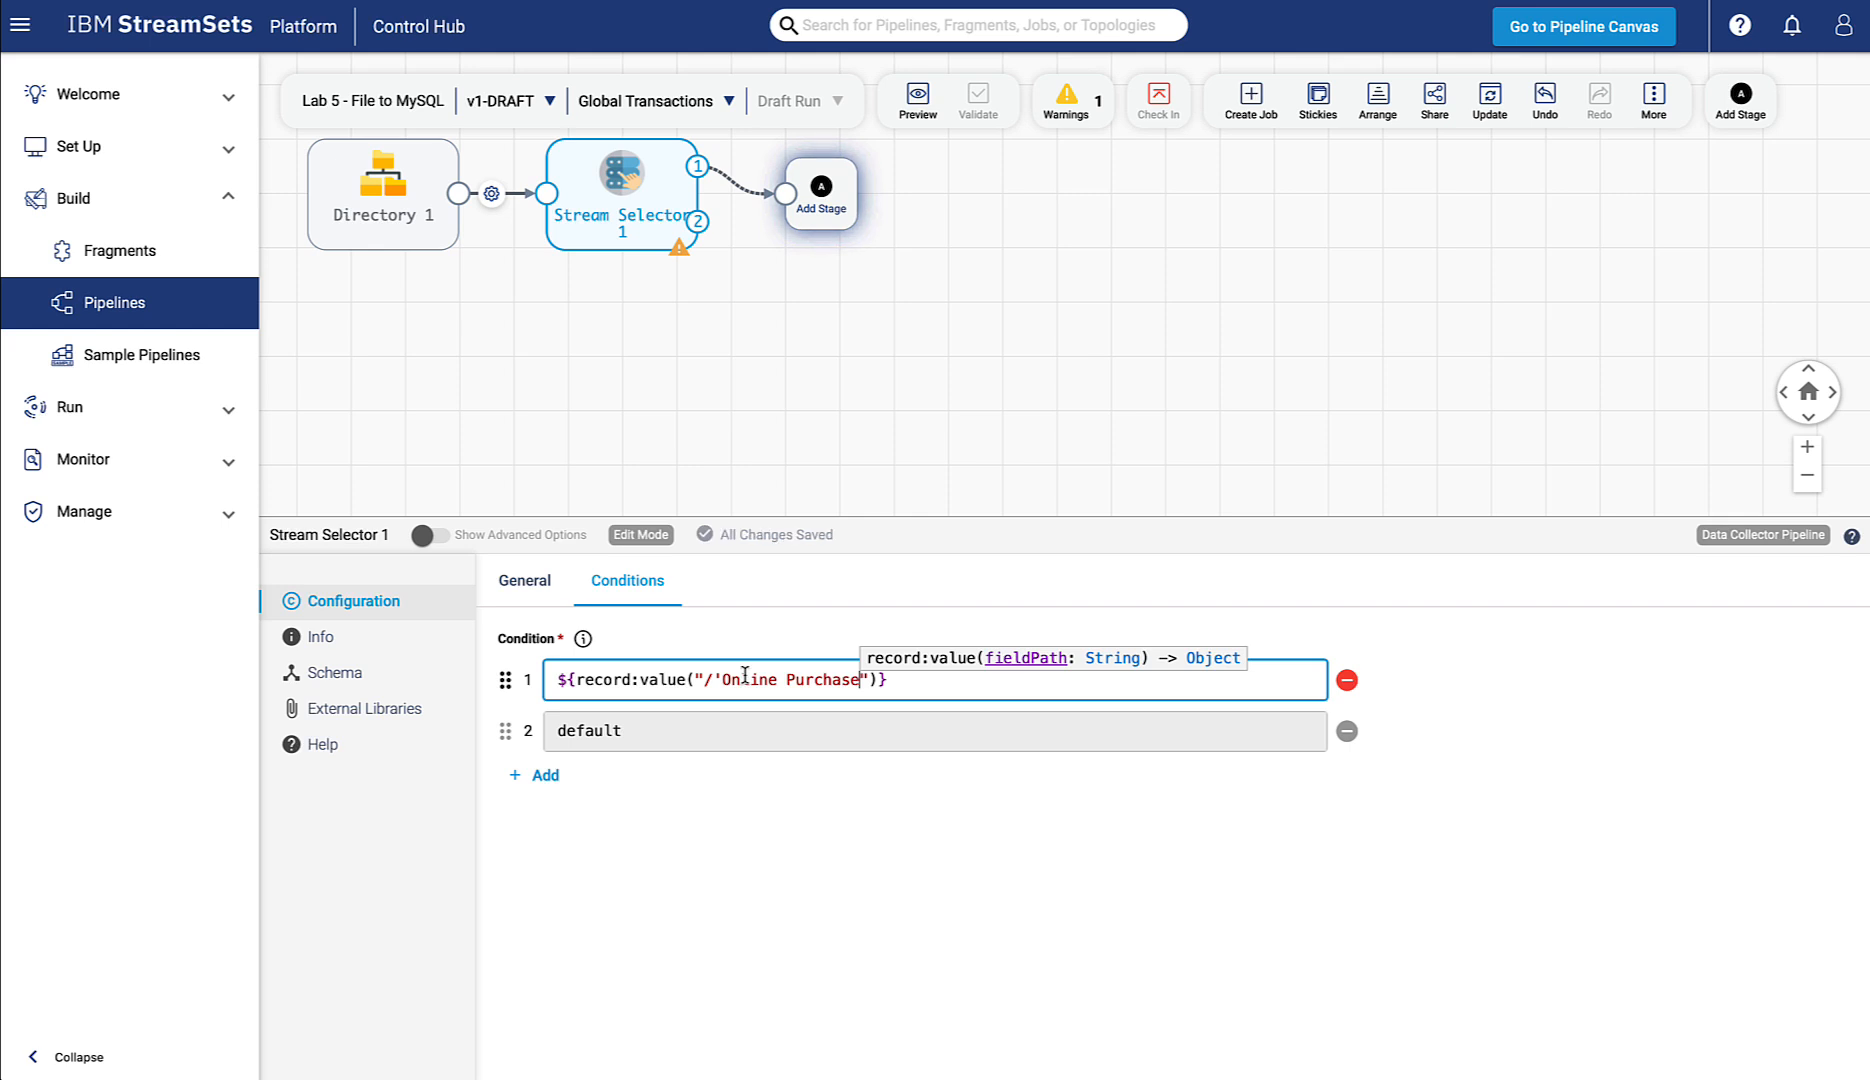
key(BackSpace)
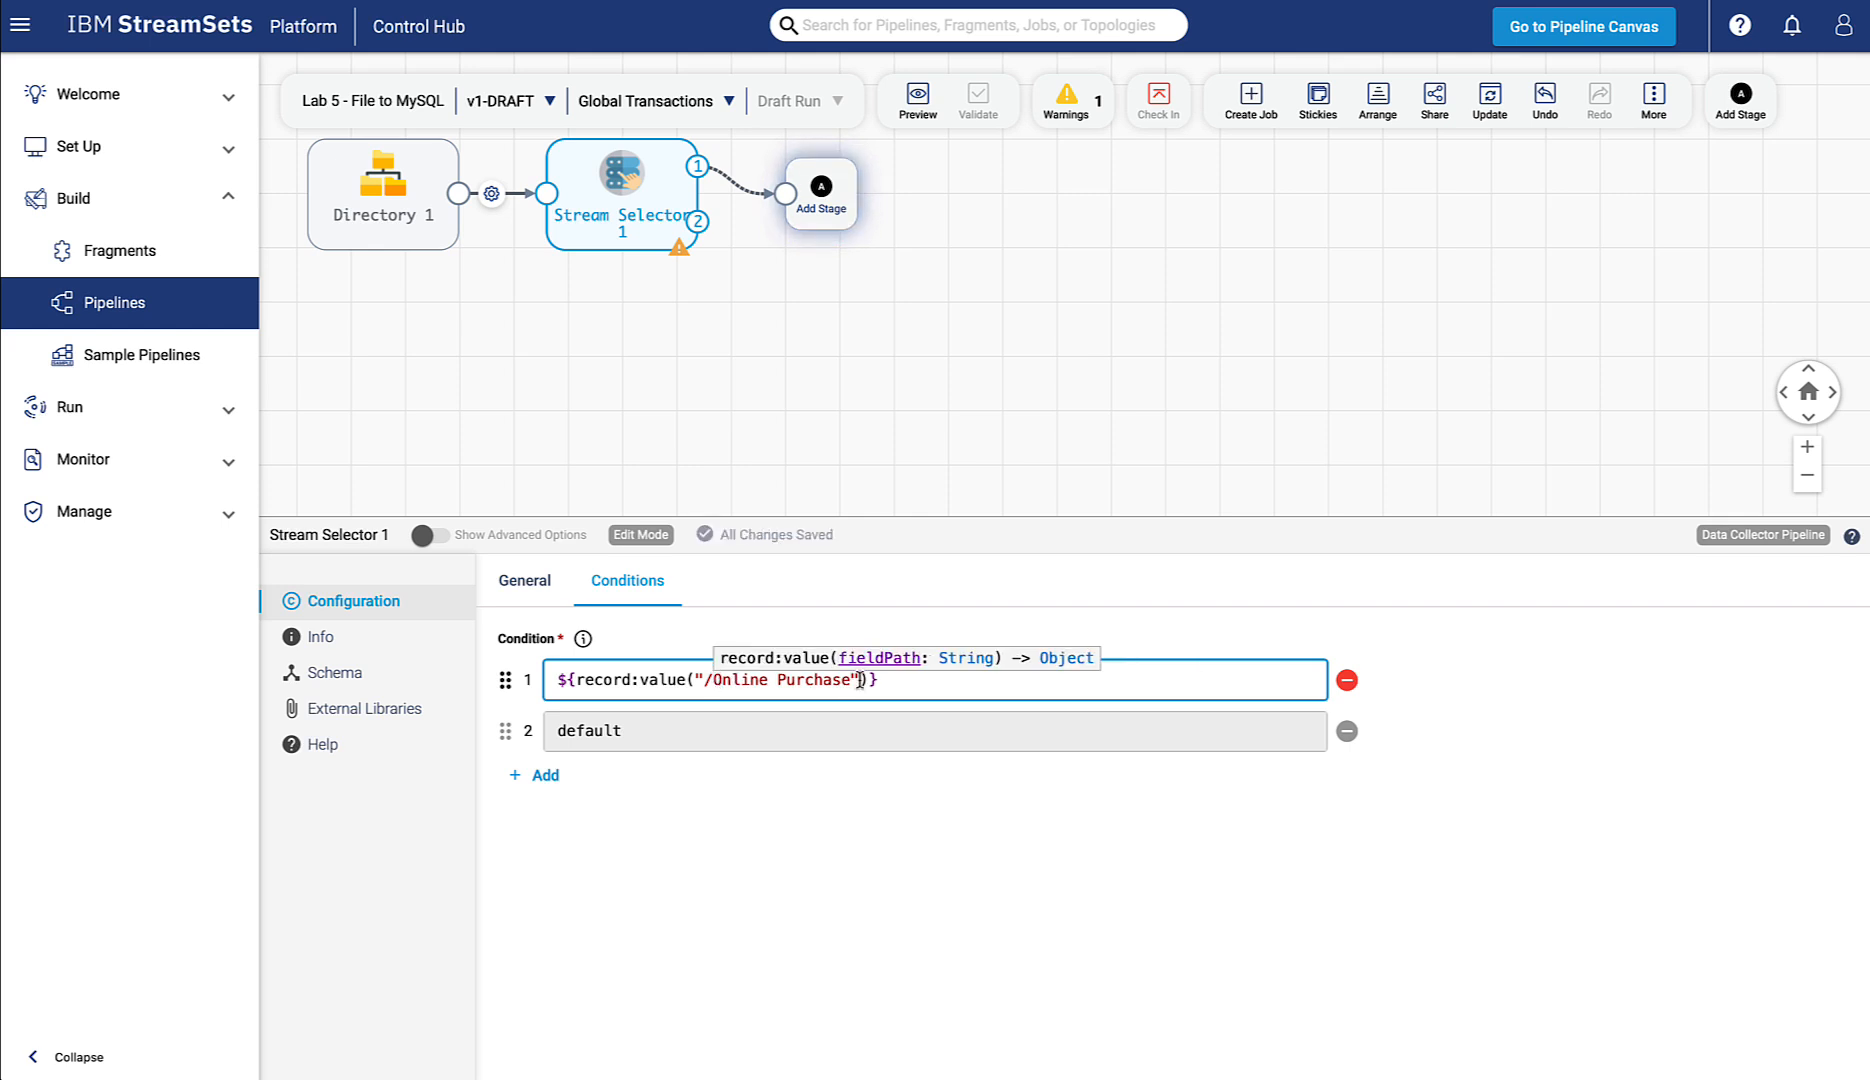
- Complete the first Stream Selector condition so it reads ${record:value("/Online Purchase") == "true"}
click(866, 680)
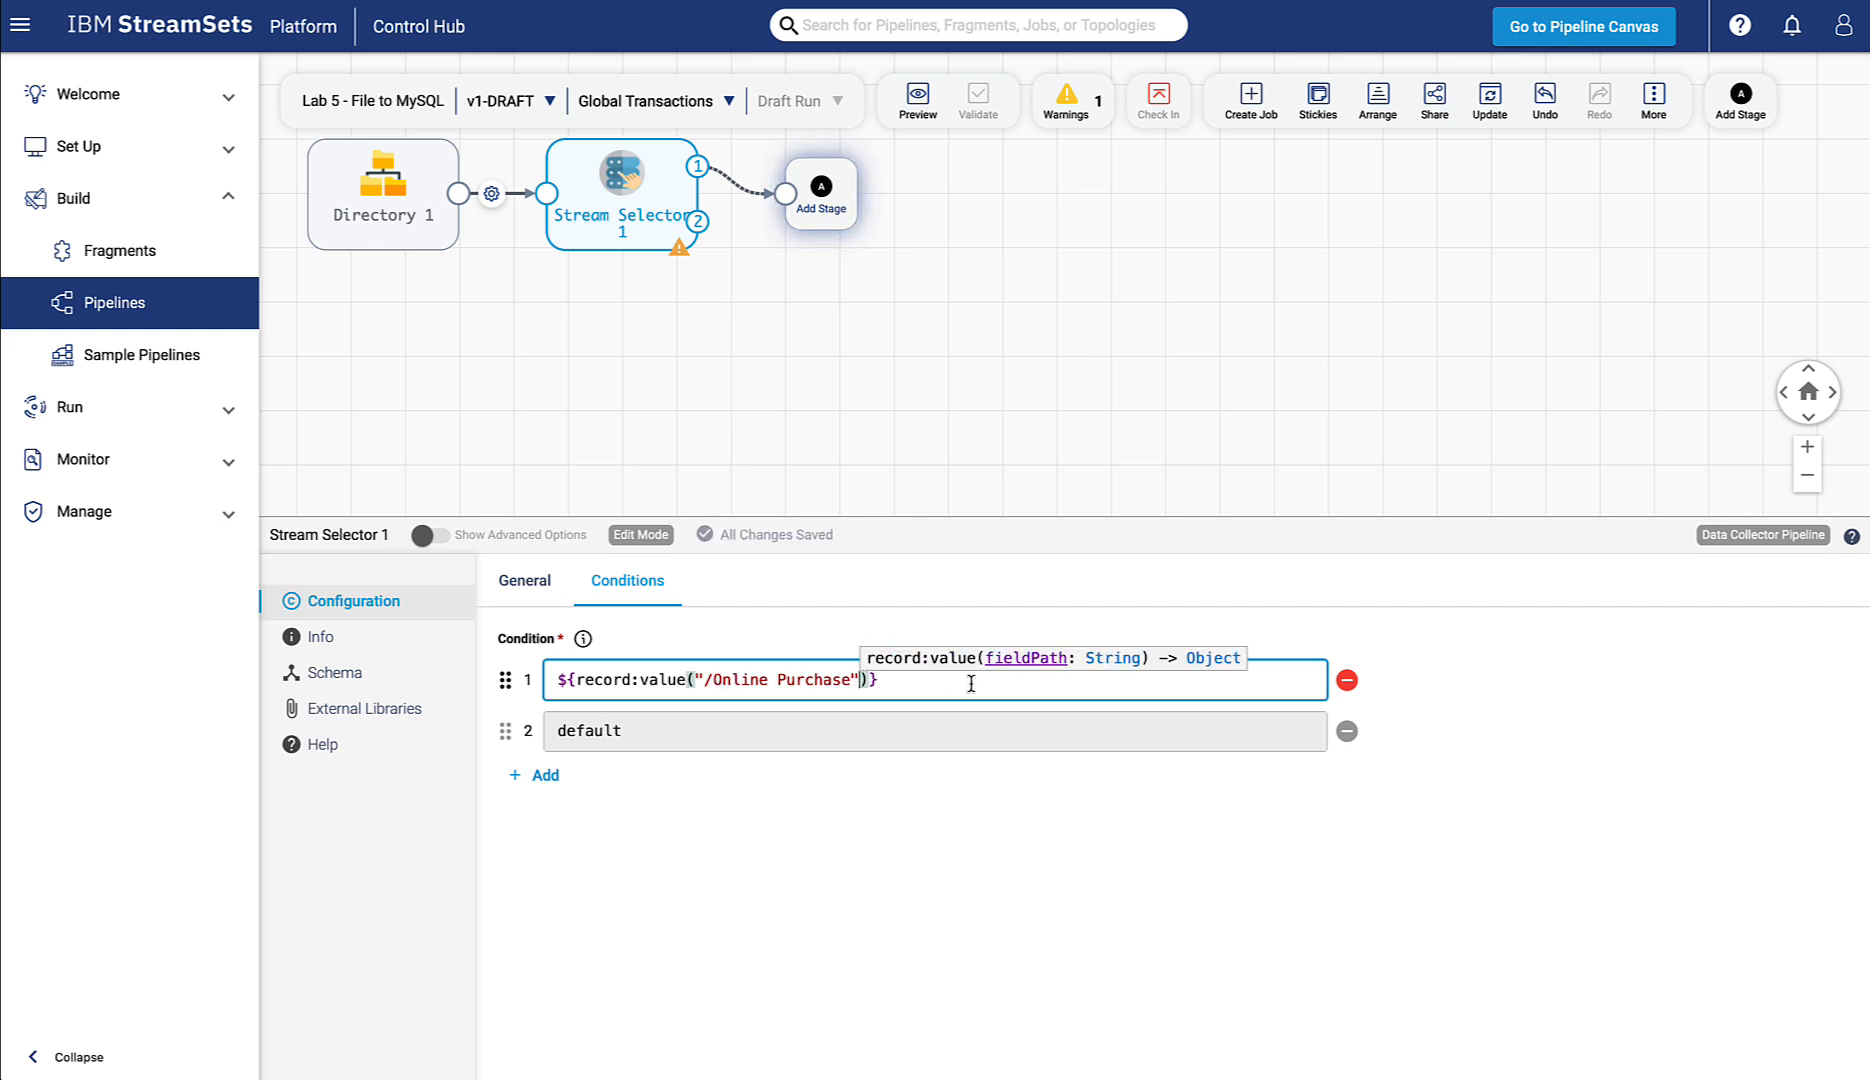
key(Right)
text(== ')
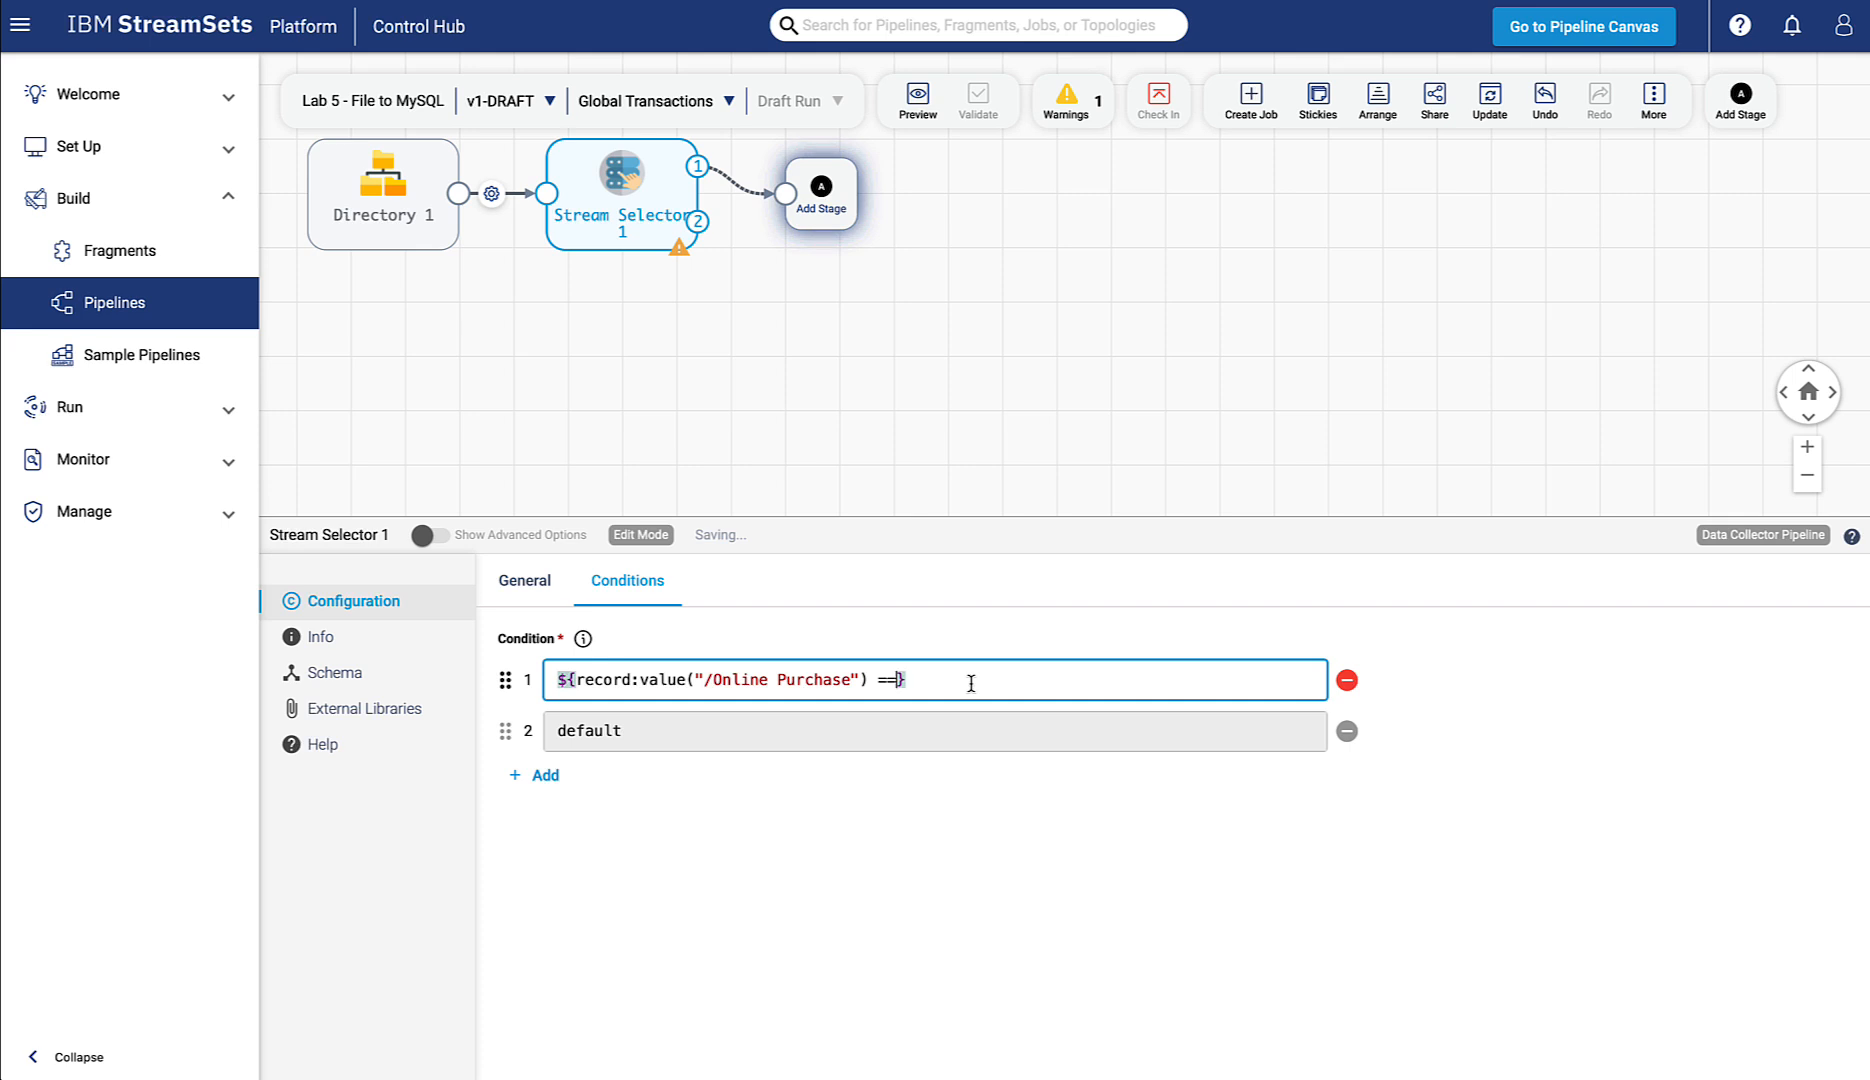
key(BackSpace)
text("true)
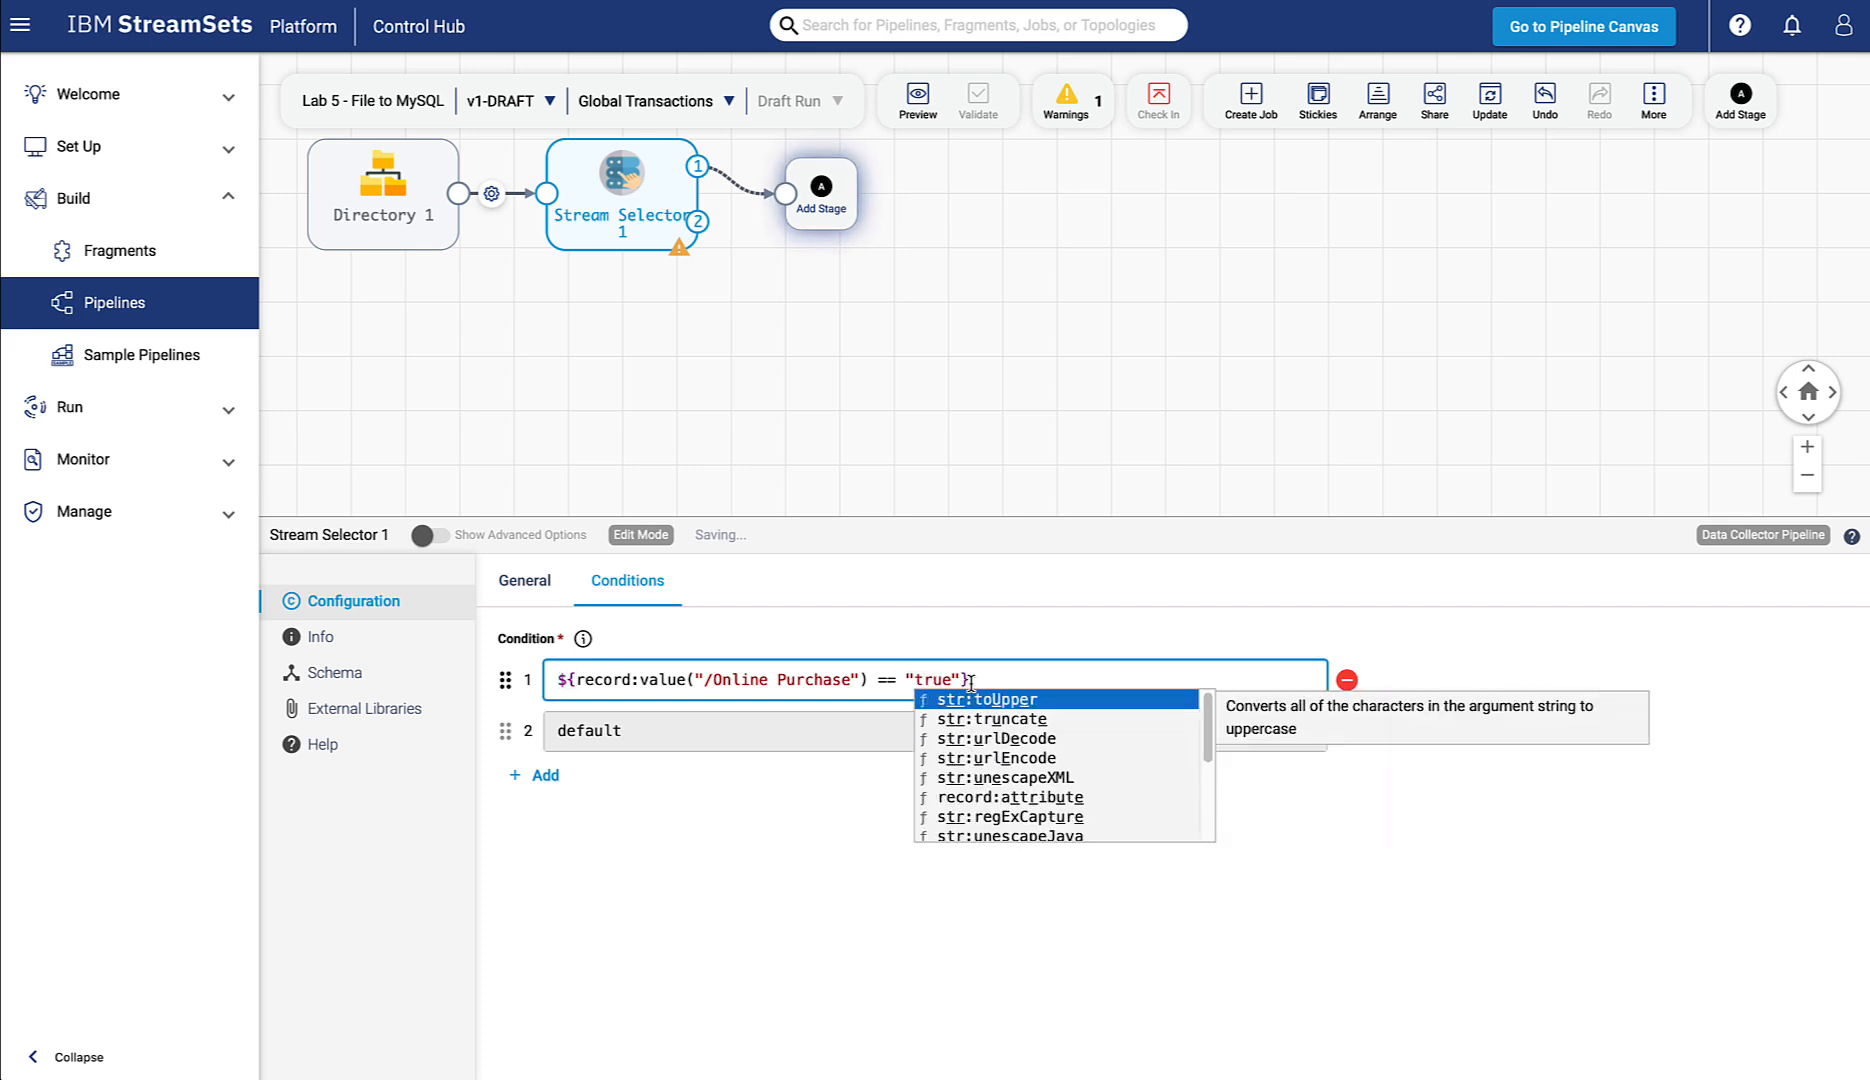
click(1004, 675)
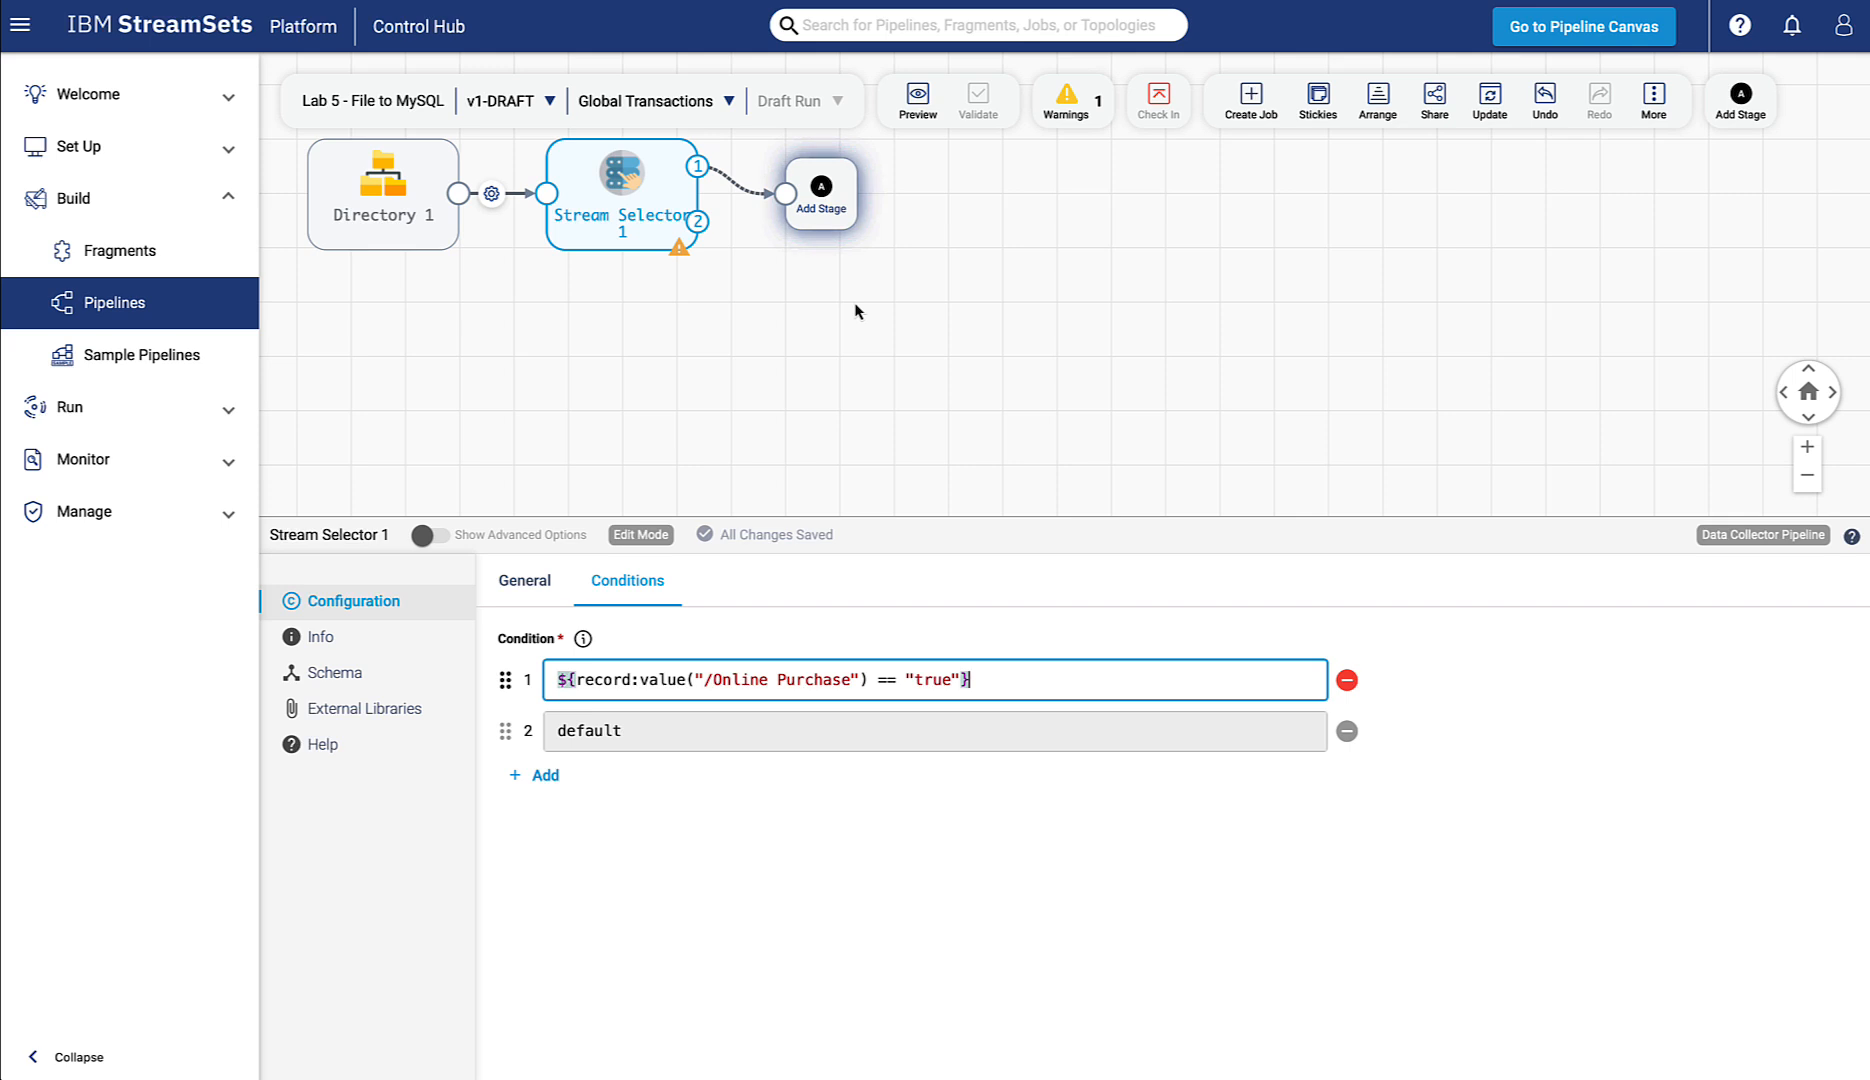
- Add a JDBC Producer destination to the Stream Selector's first output, finding it by searching the destinations for "jdbc"
click(826, 200)
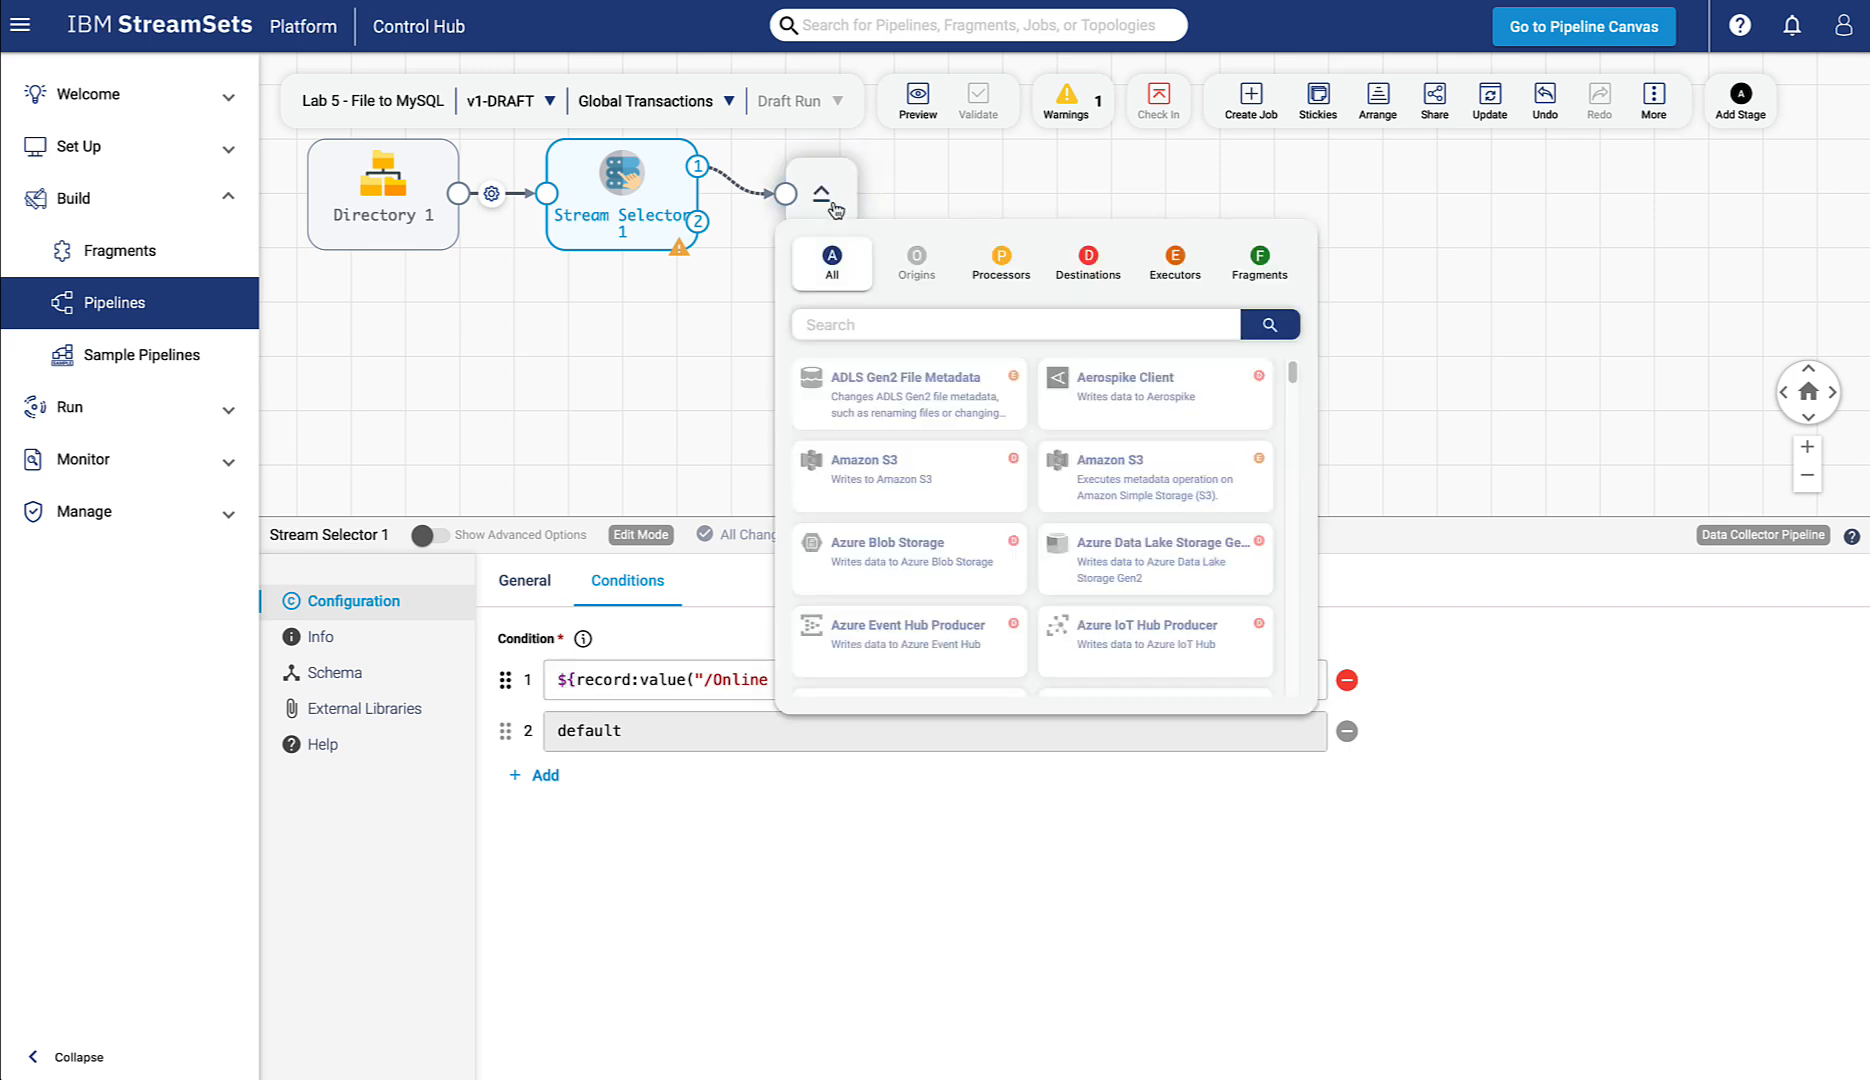
click(846, 324)
text(jdbc)
click(1086, 268)
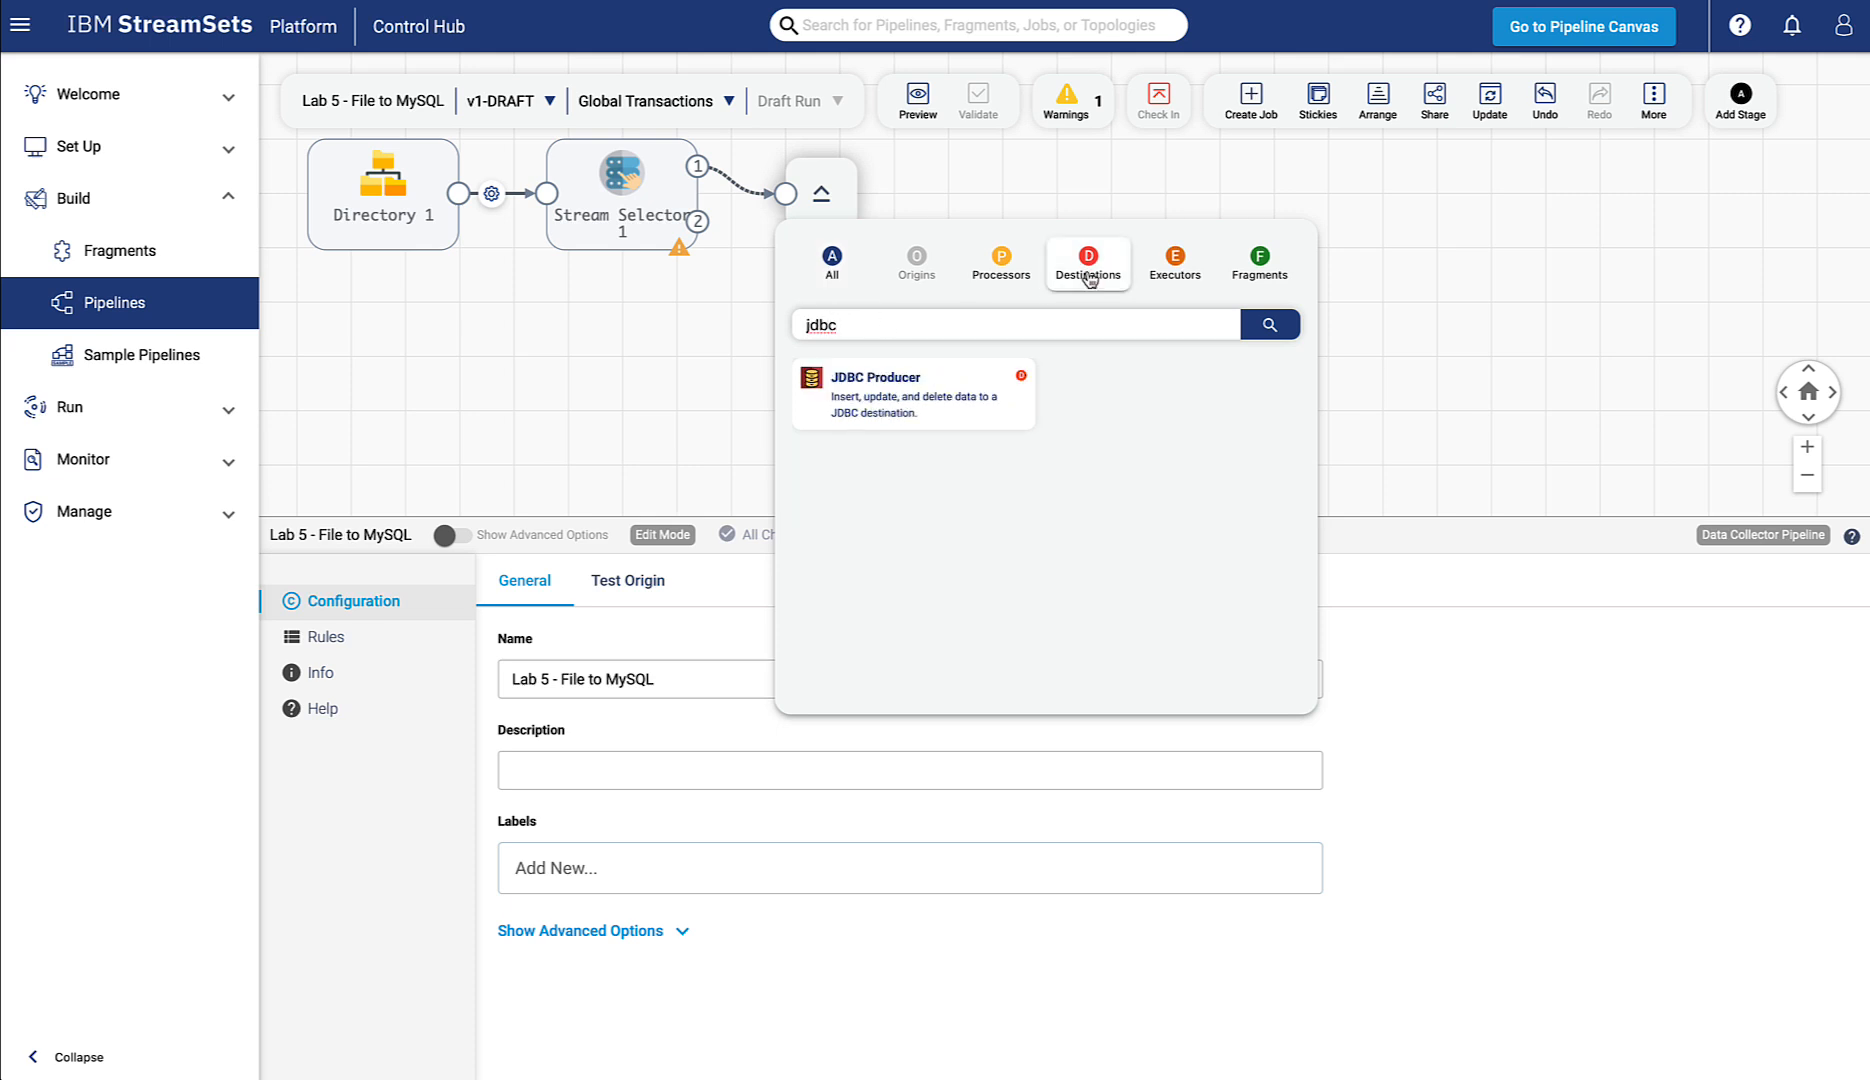
click(886, 402)
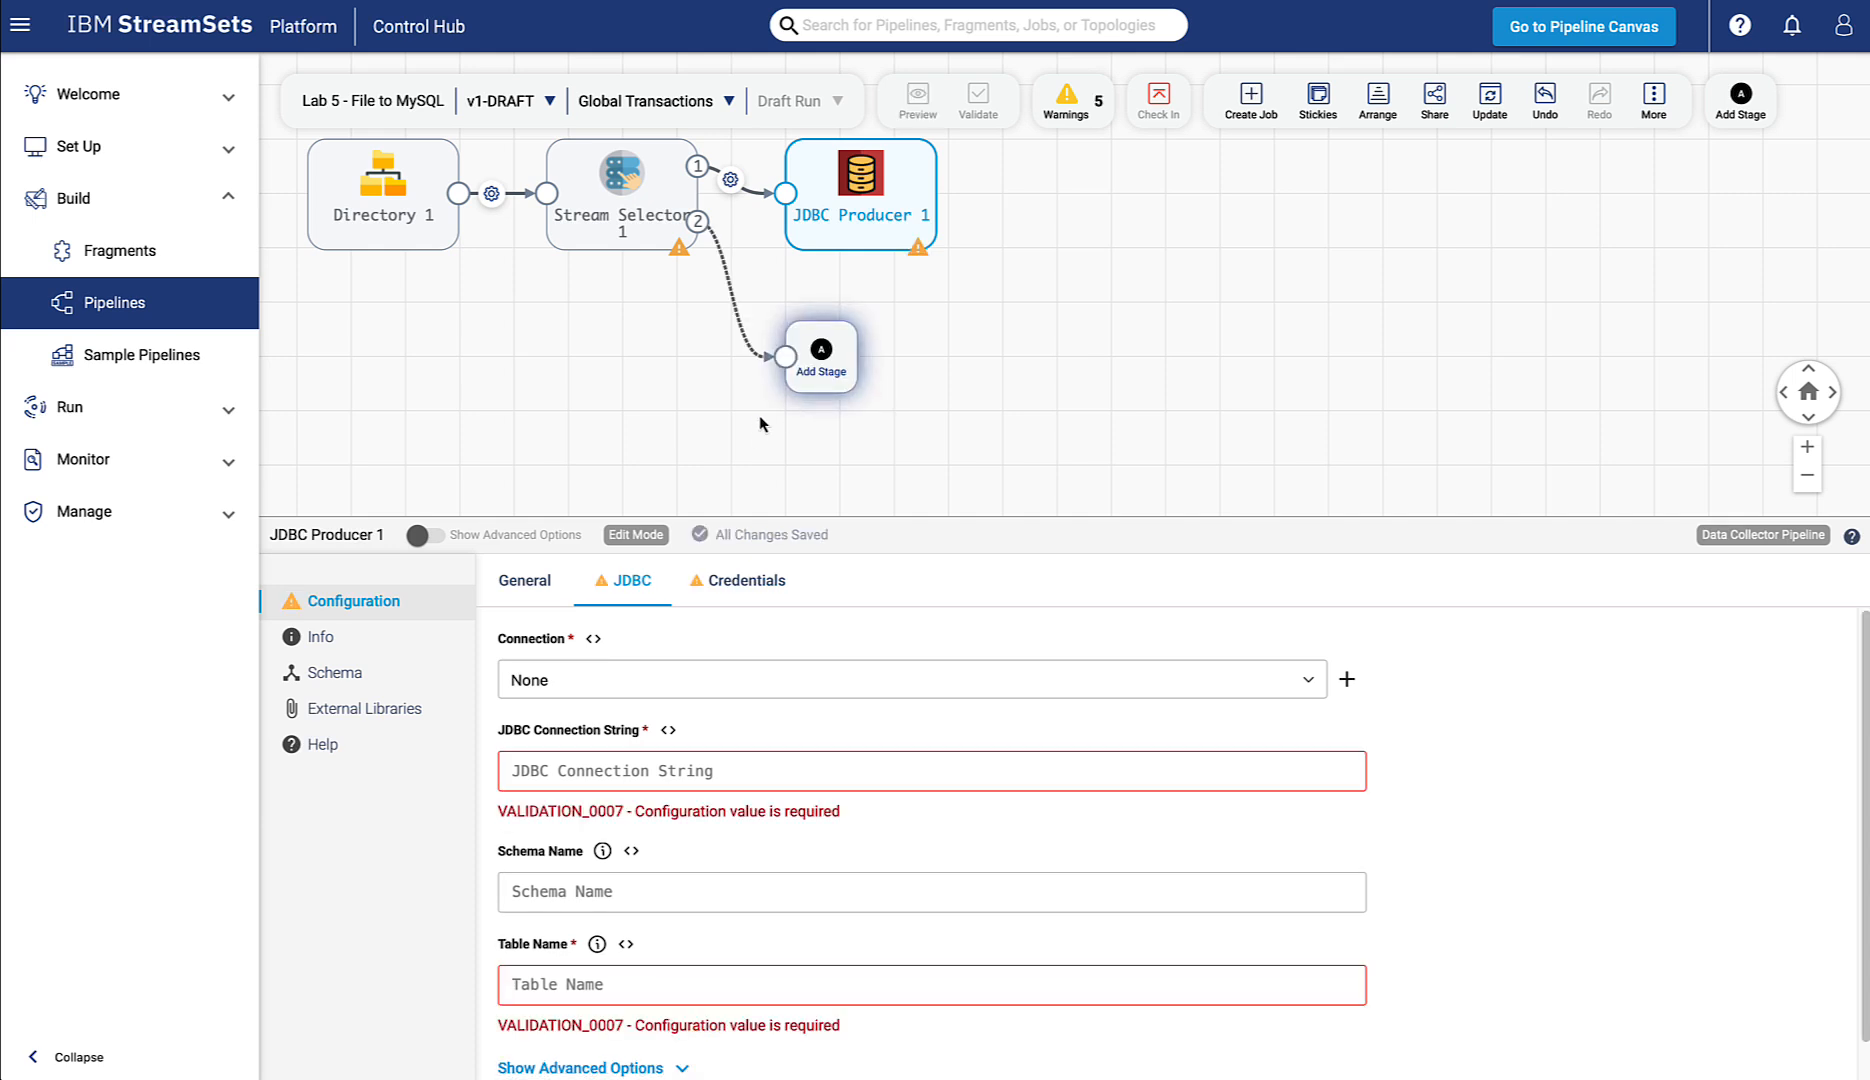
- Set the JDBC Producer's connection to Lab 4 - JDBC Connection and its table name to OnlineStockCo
click(638, 681)
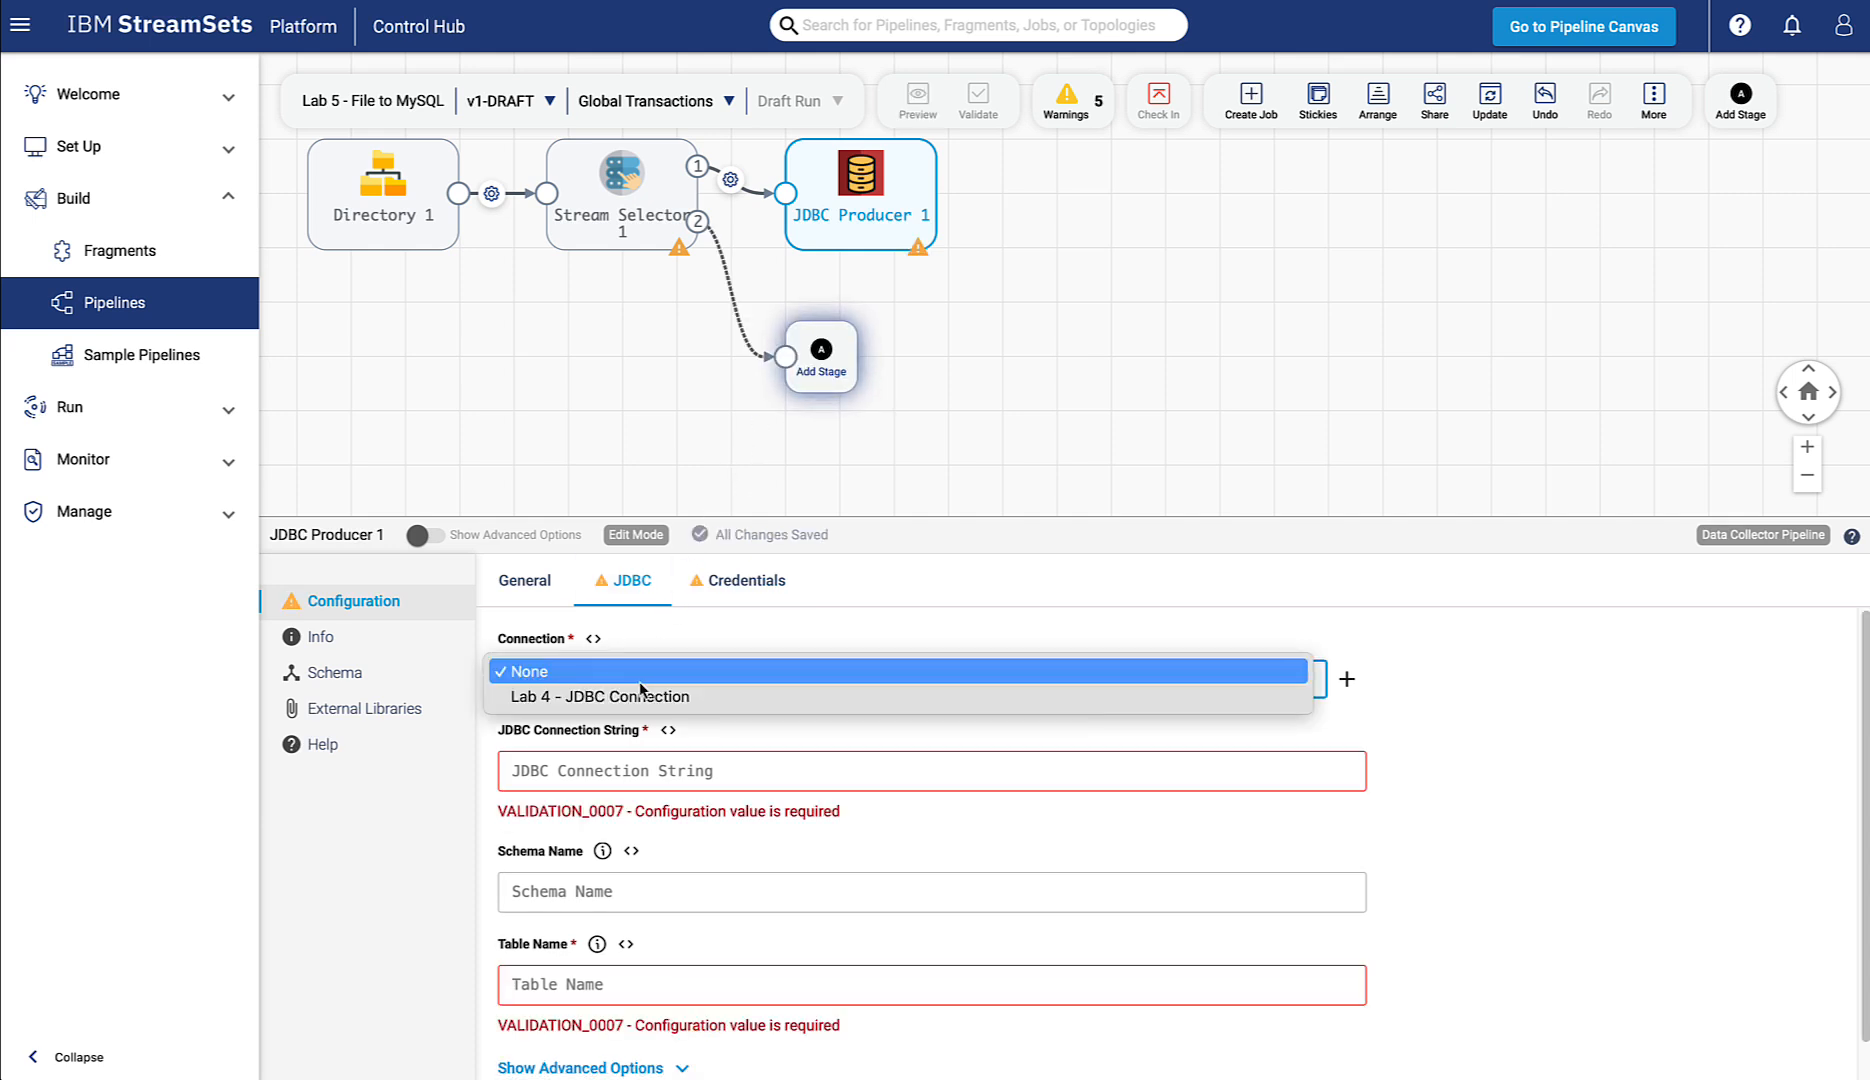
click(673, 708)
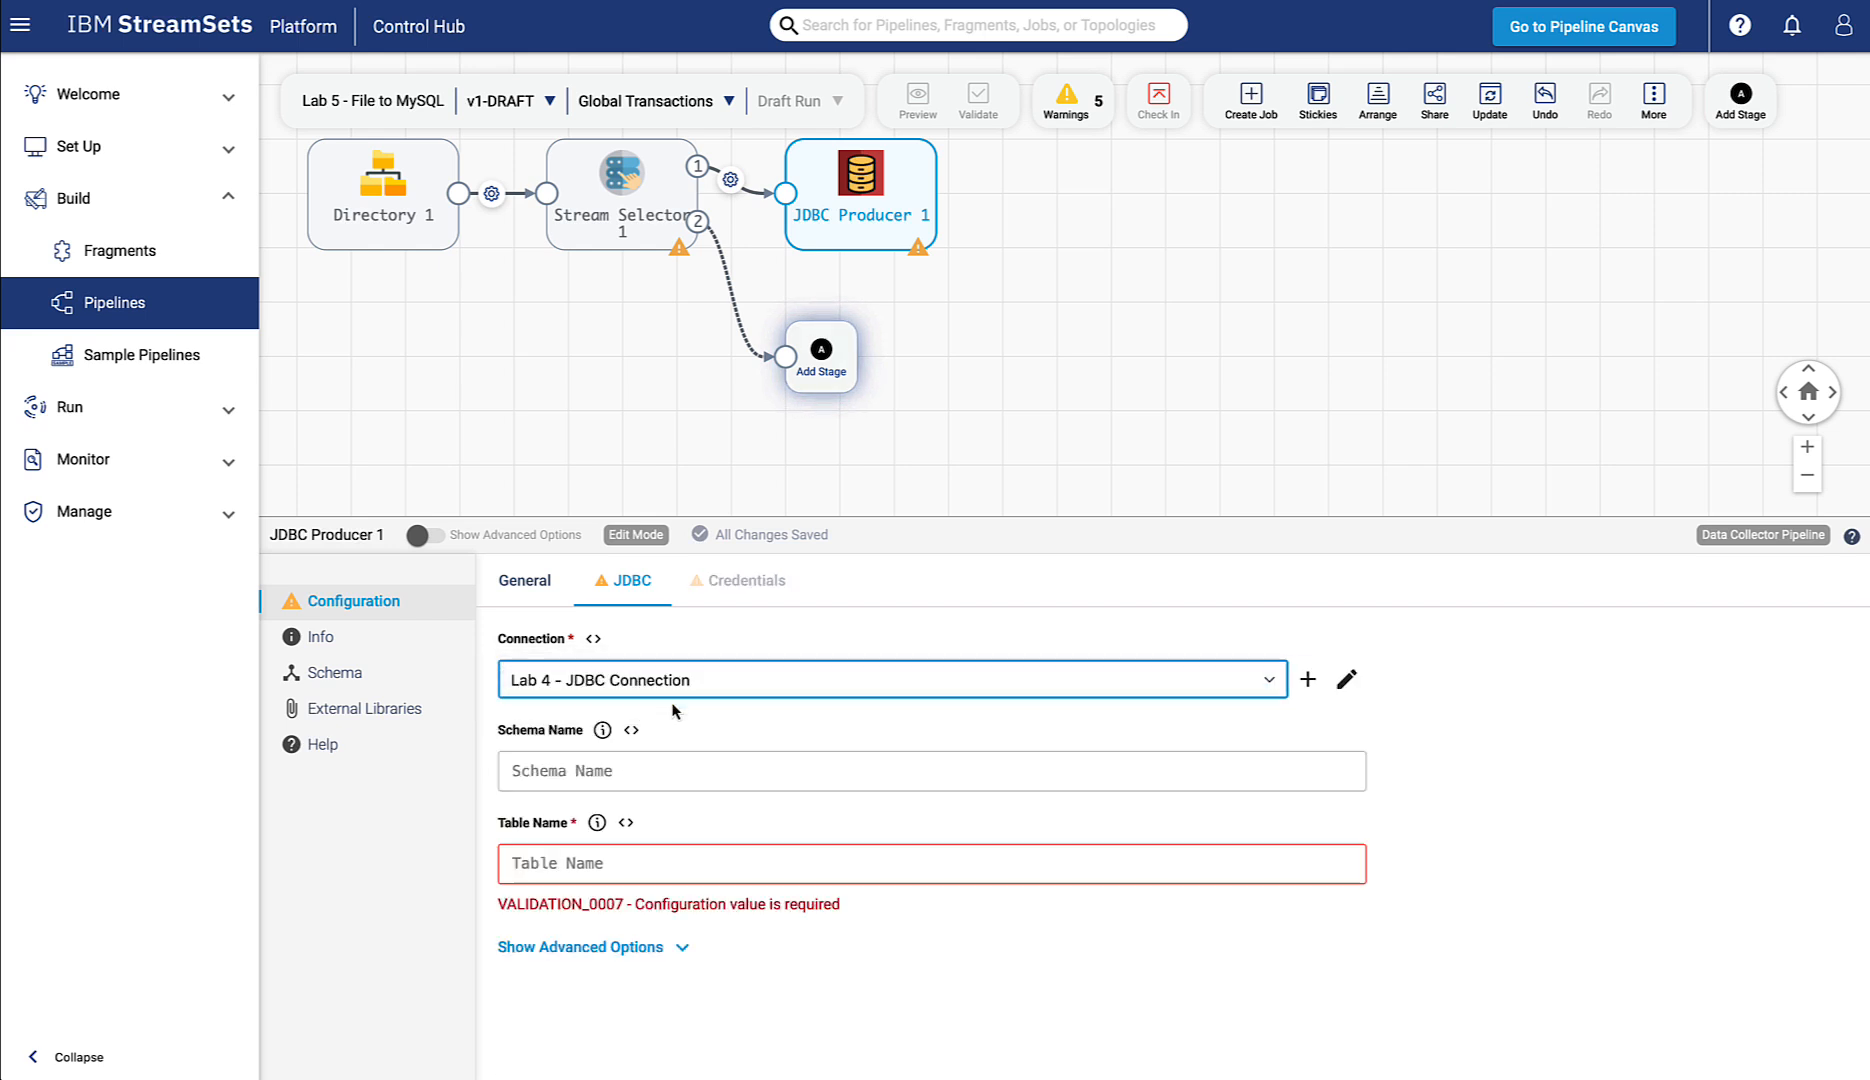
click(604, 860)
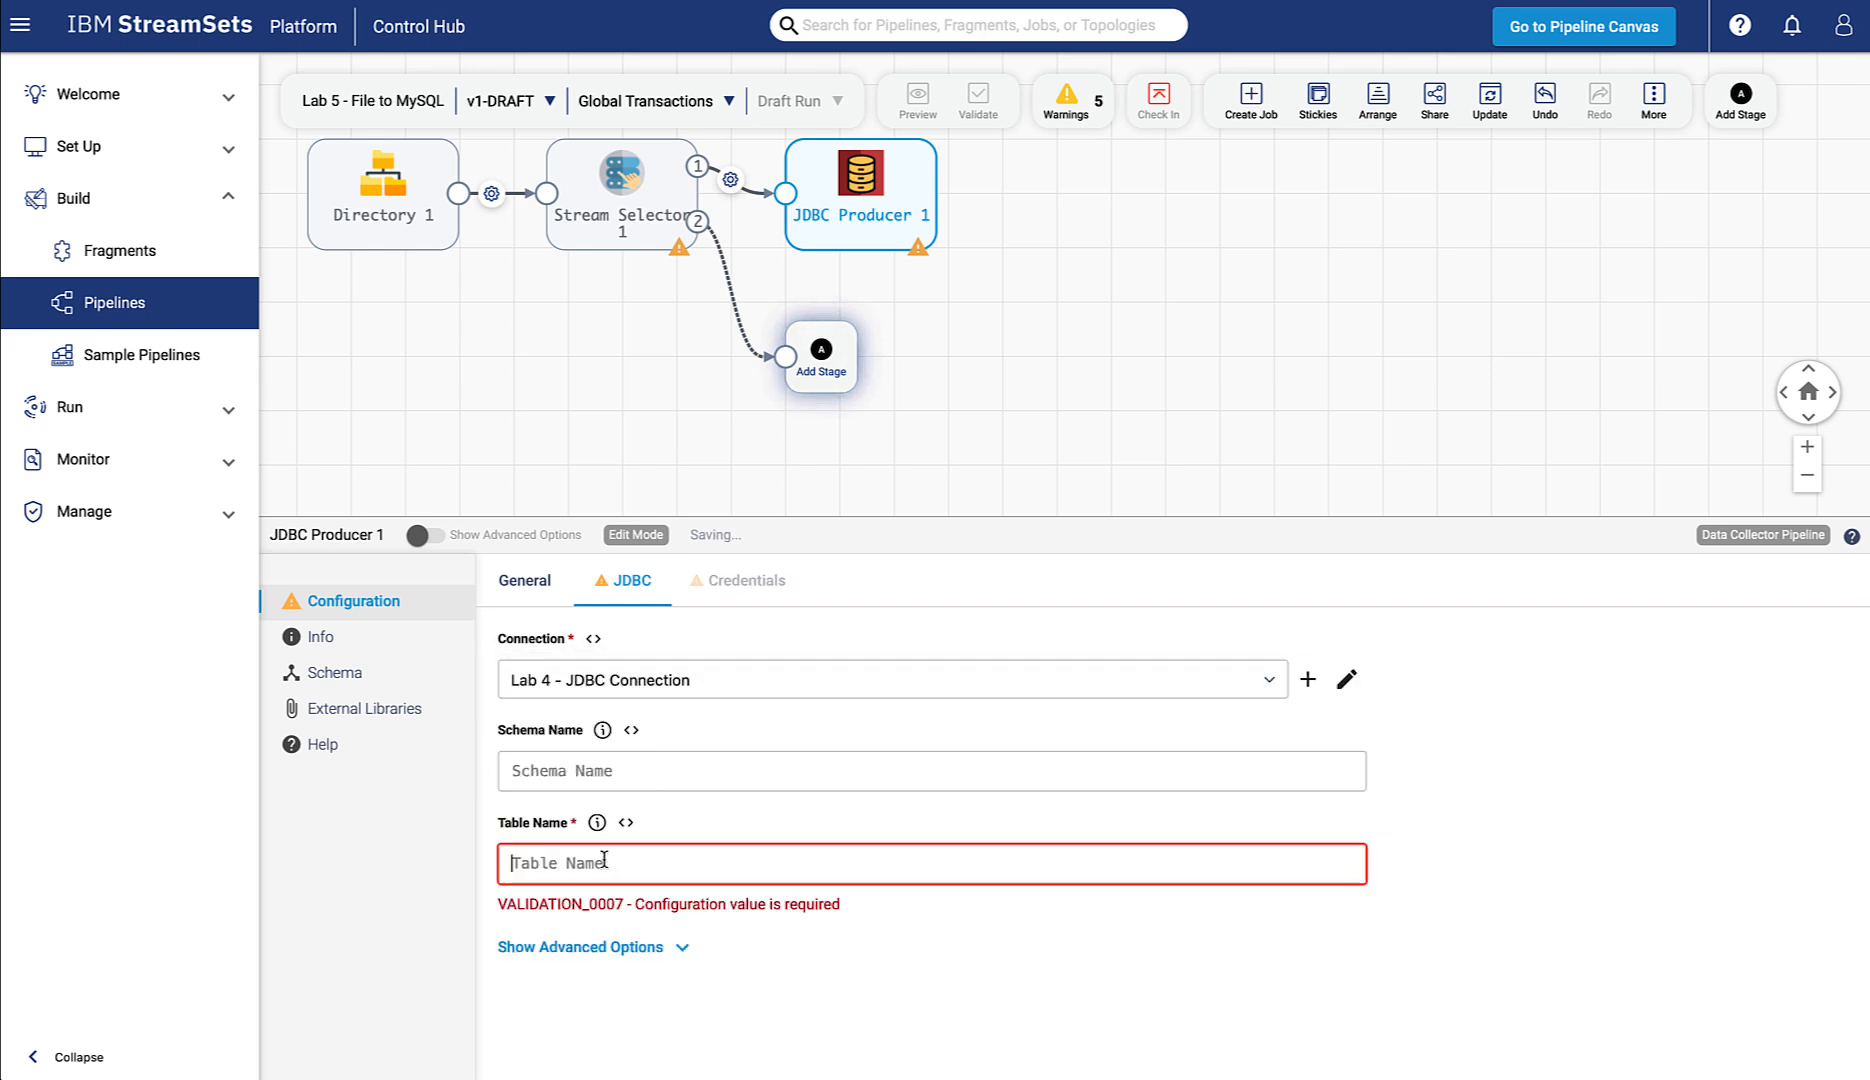
text(0)
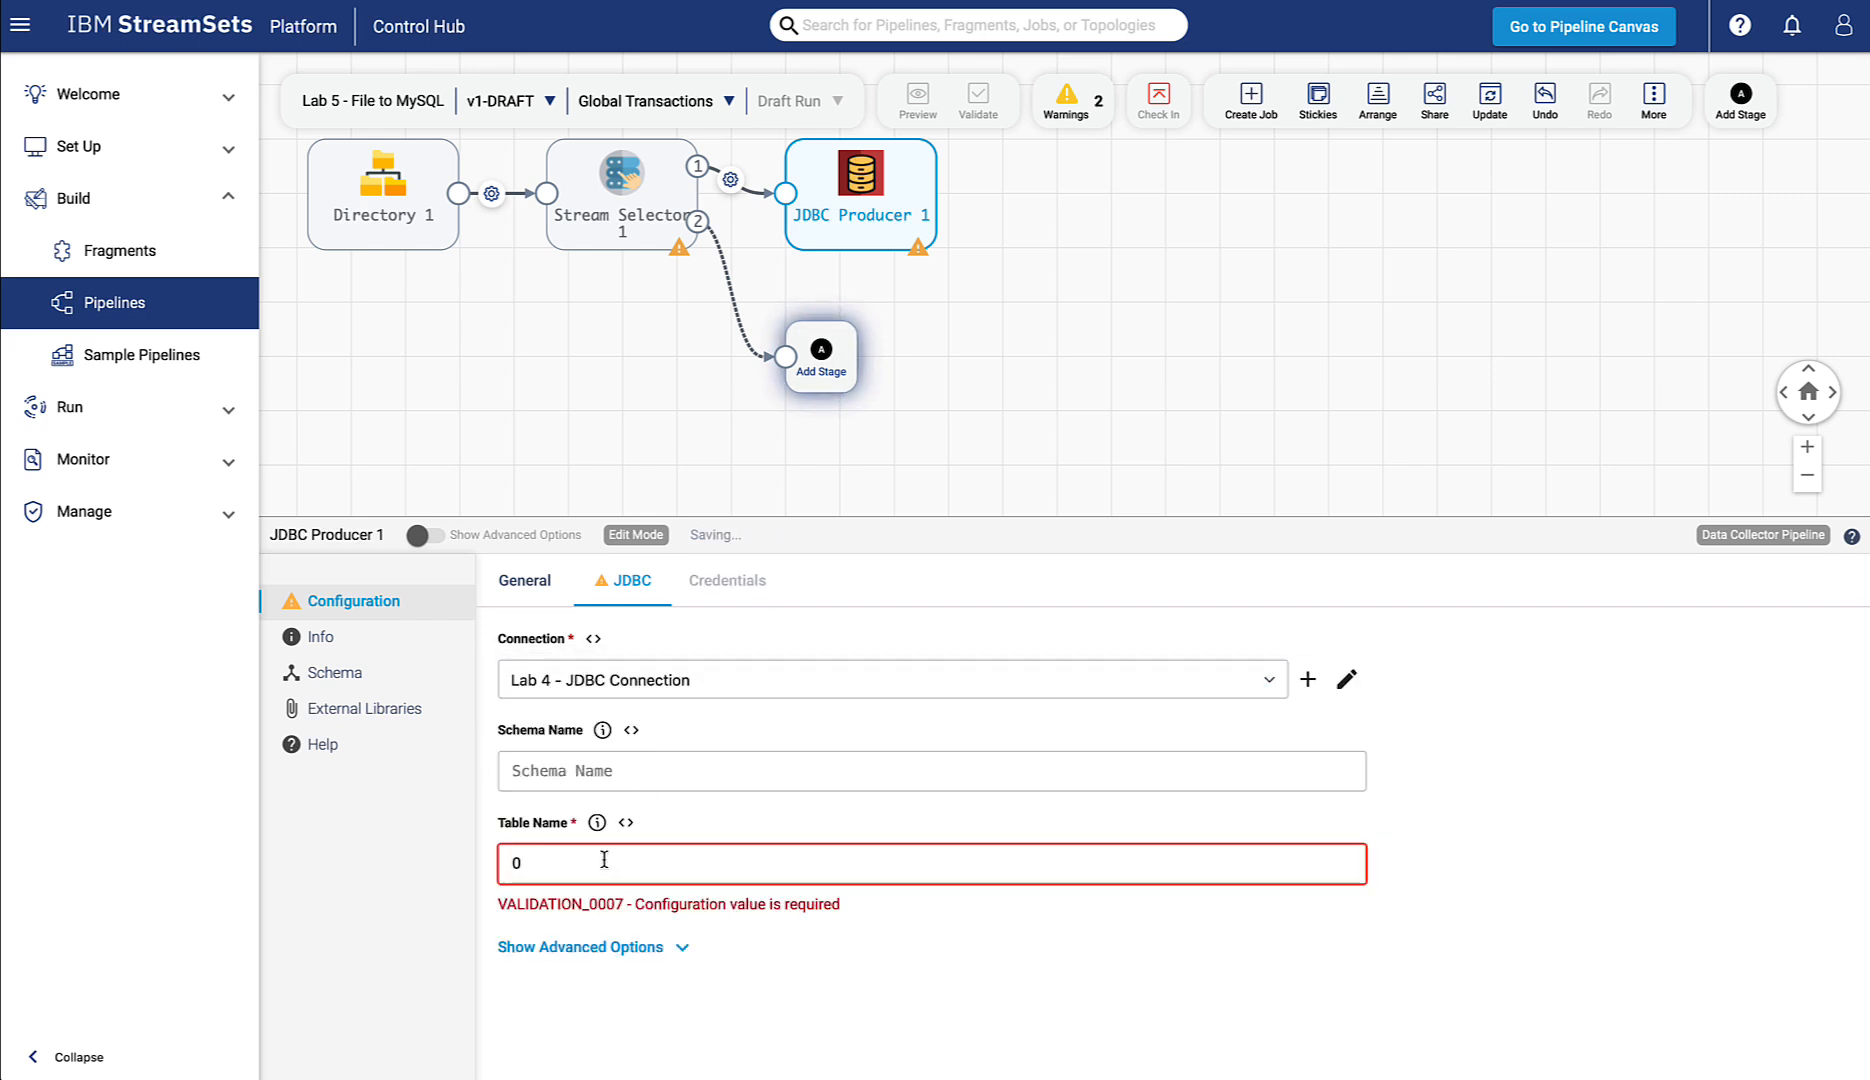
text(nlineStockCo)
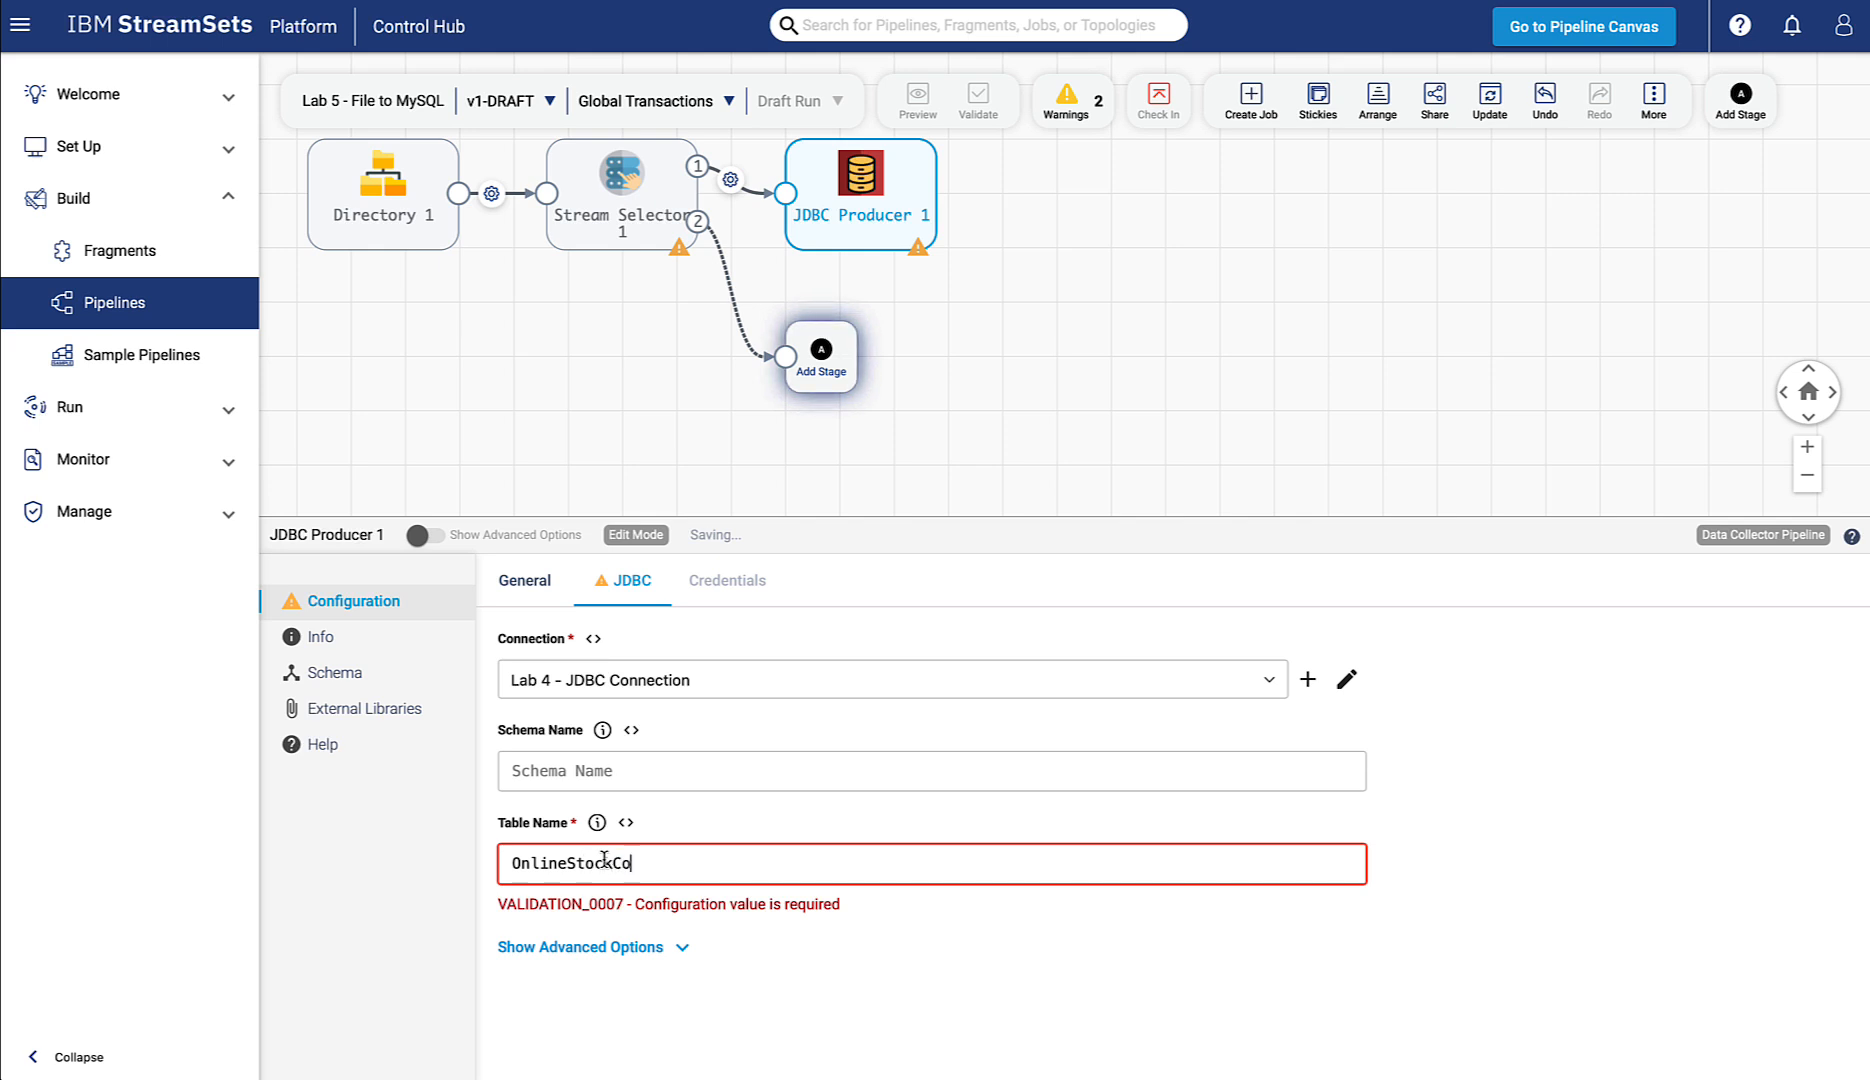
- Replace the JDBC Producer's field to column mapping in bulk edit mode with the copied JSON mapping the record fields to columns cctype through pcountry
click(683, 942)
scroll(806, 906, down, 4)
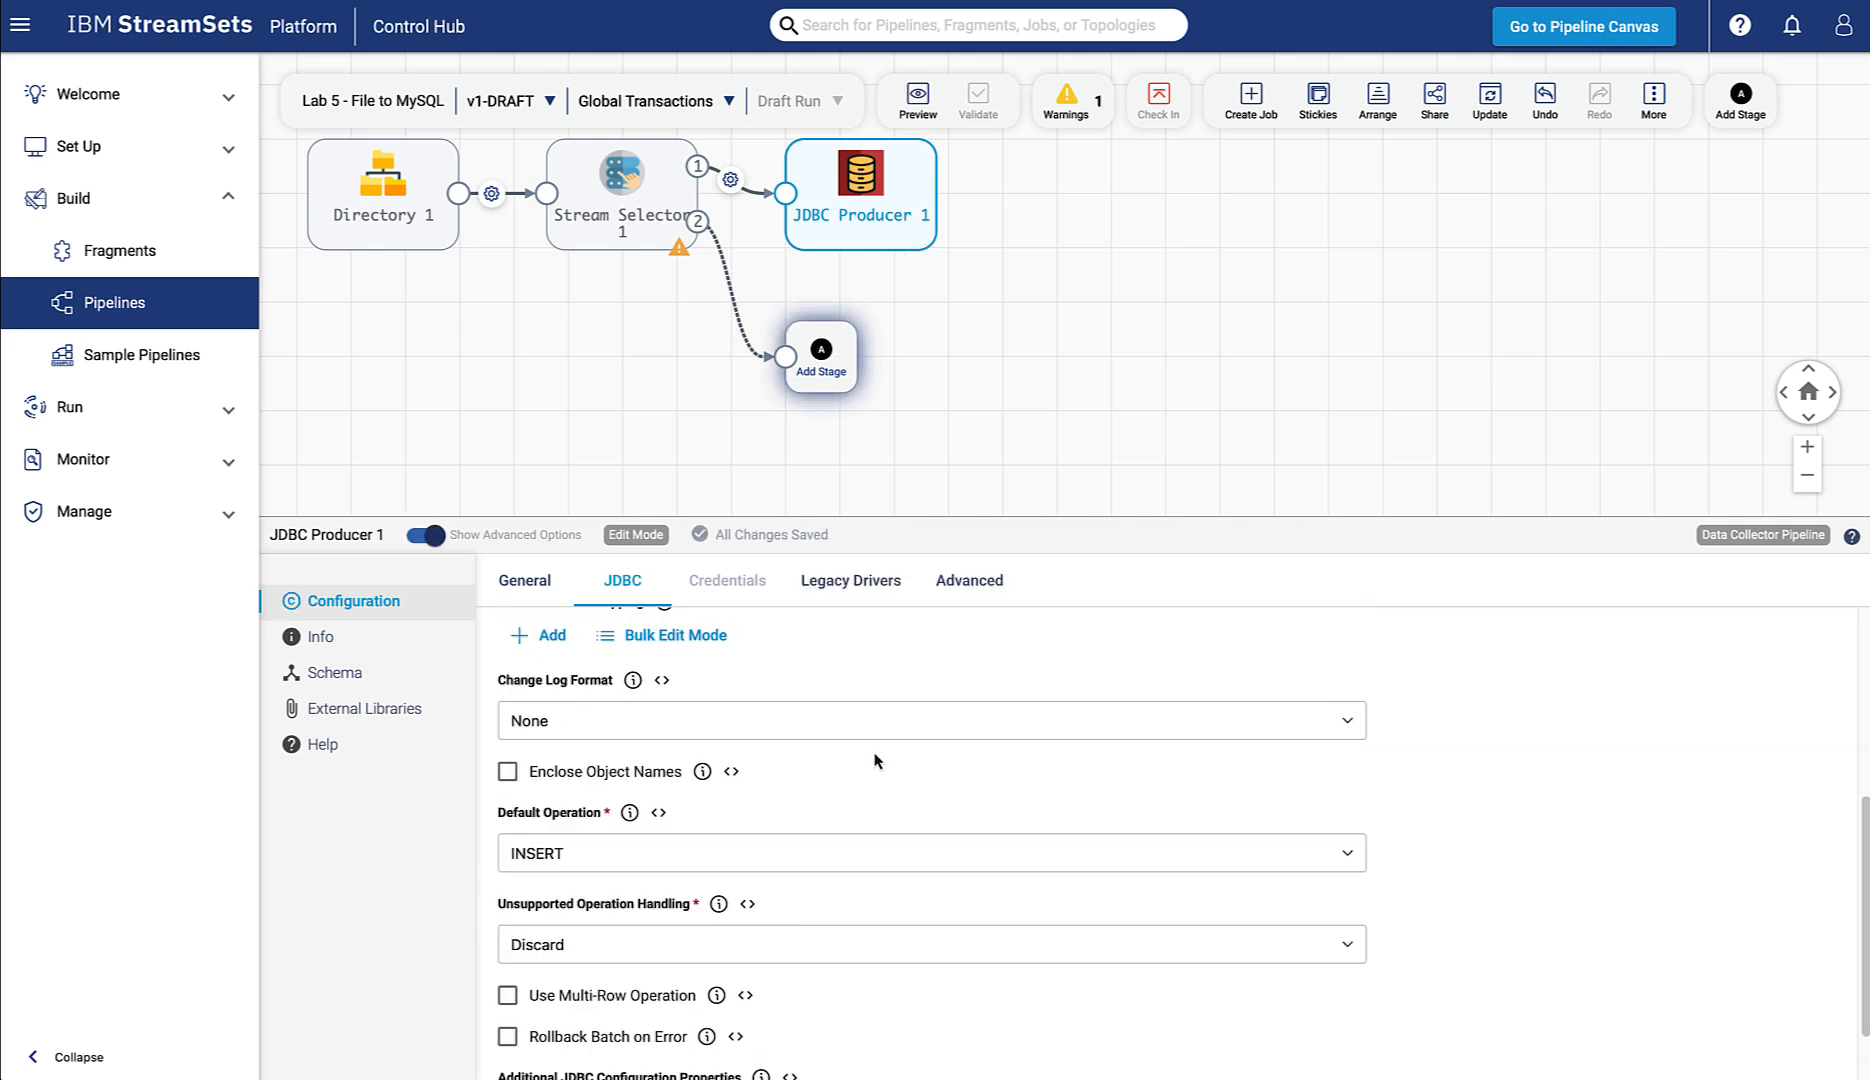
scroll(875, 761, up, 1)
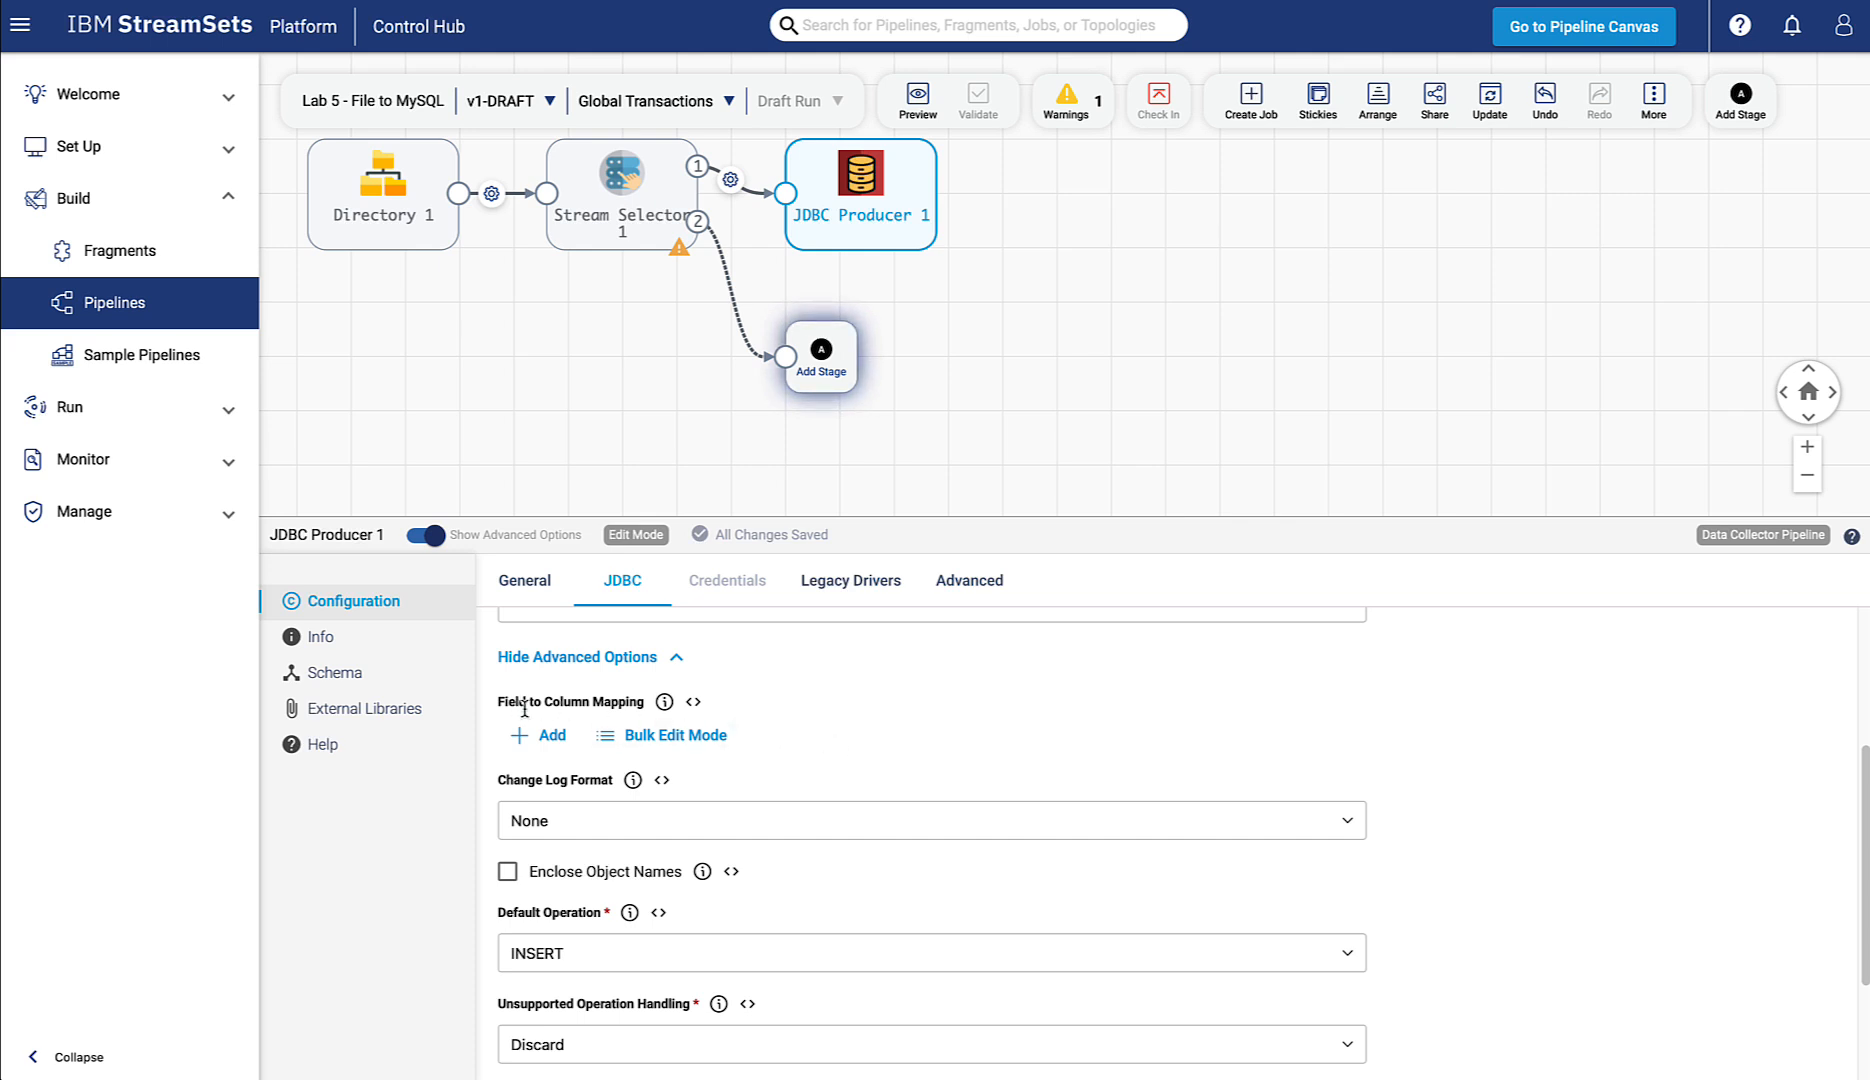
click(676, 737)
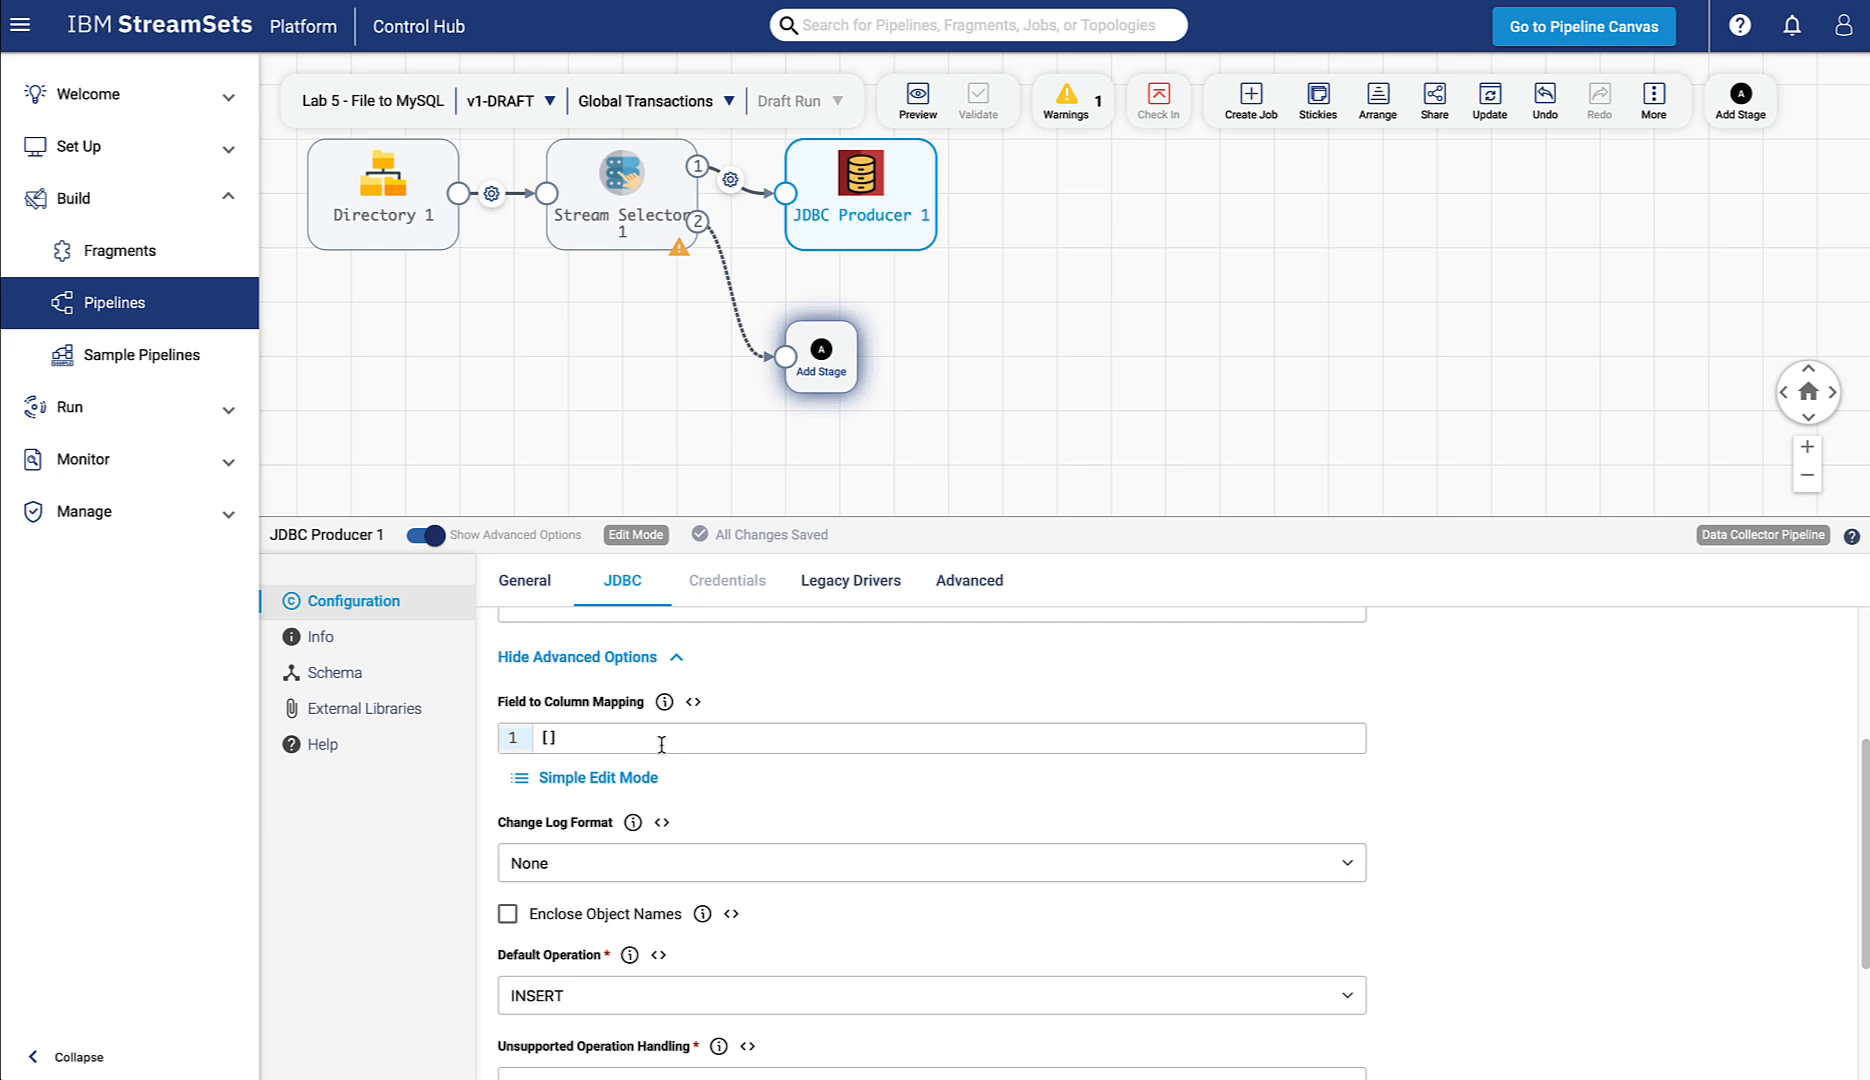
click(549, 738)
right_click(550, 737)
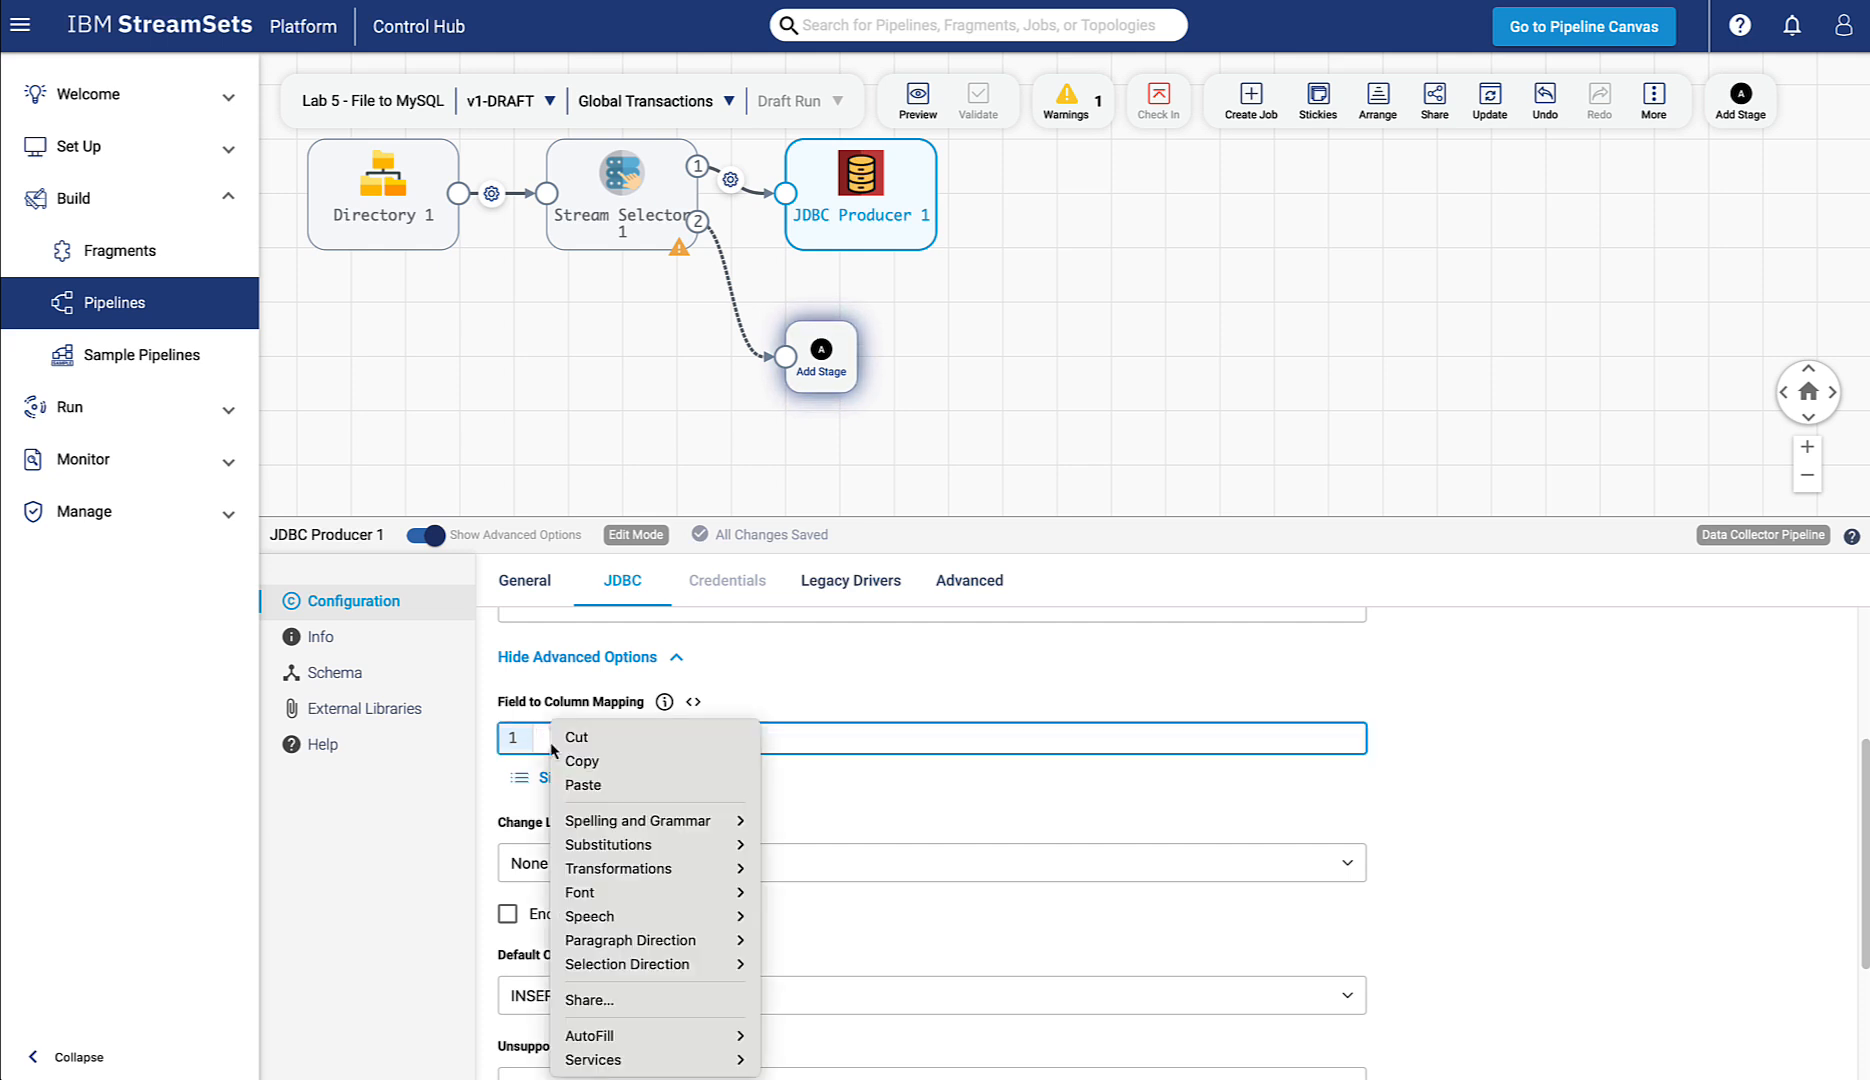
click(583, 785)
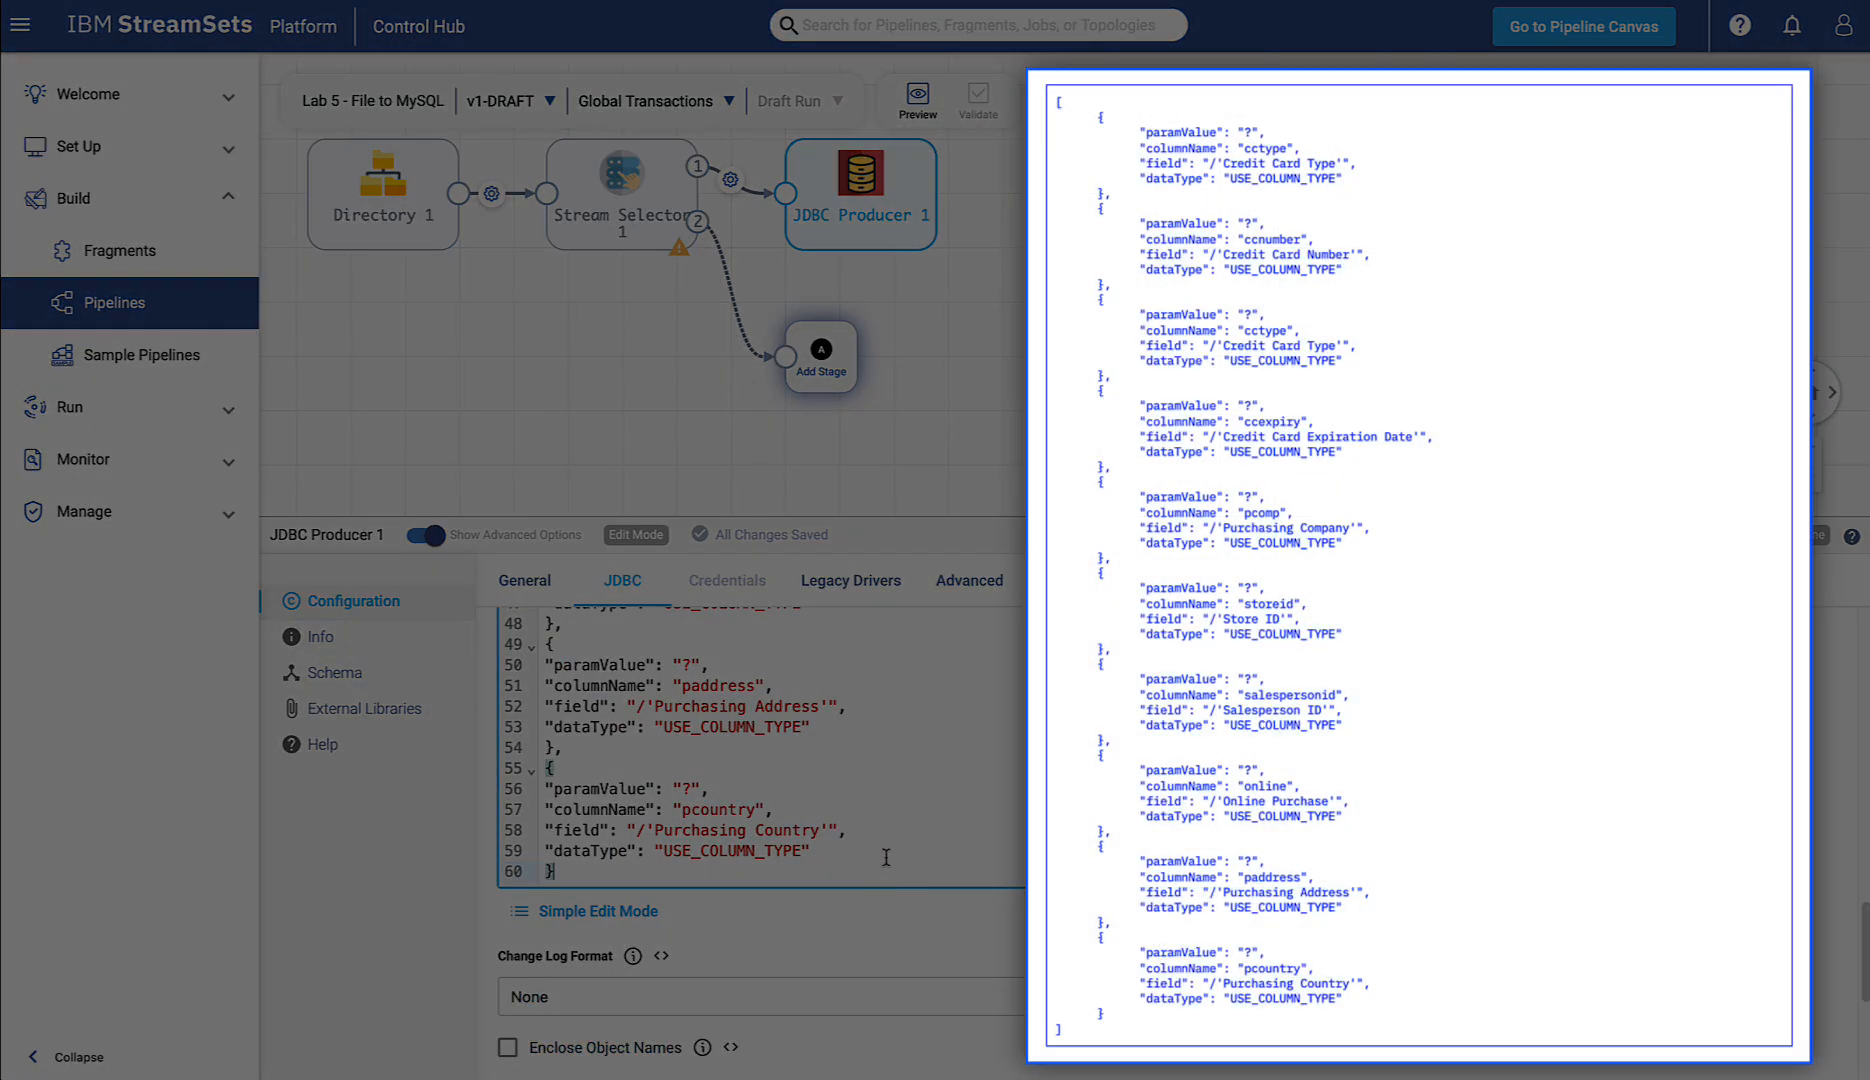
scroll(886, 857, up, 10)
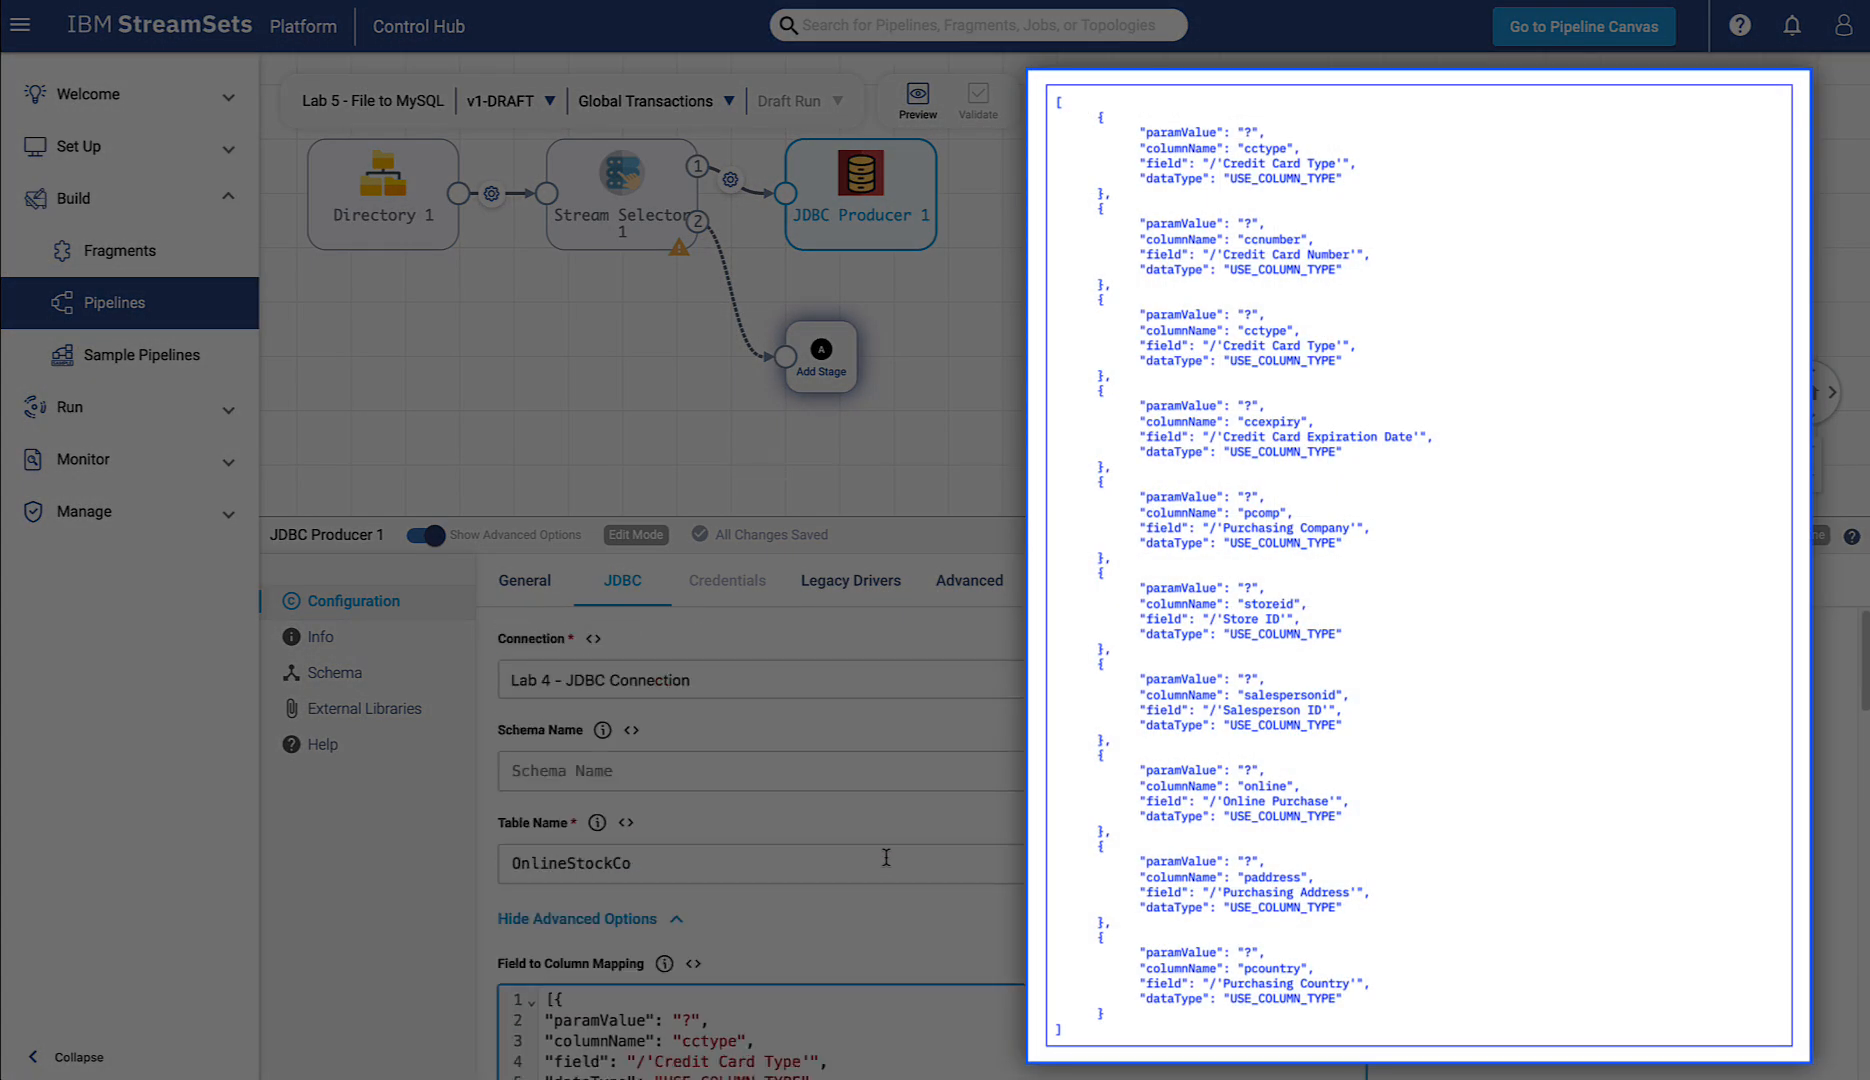
scroll(886, 857, down, 10)
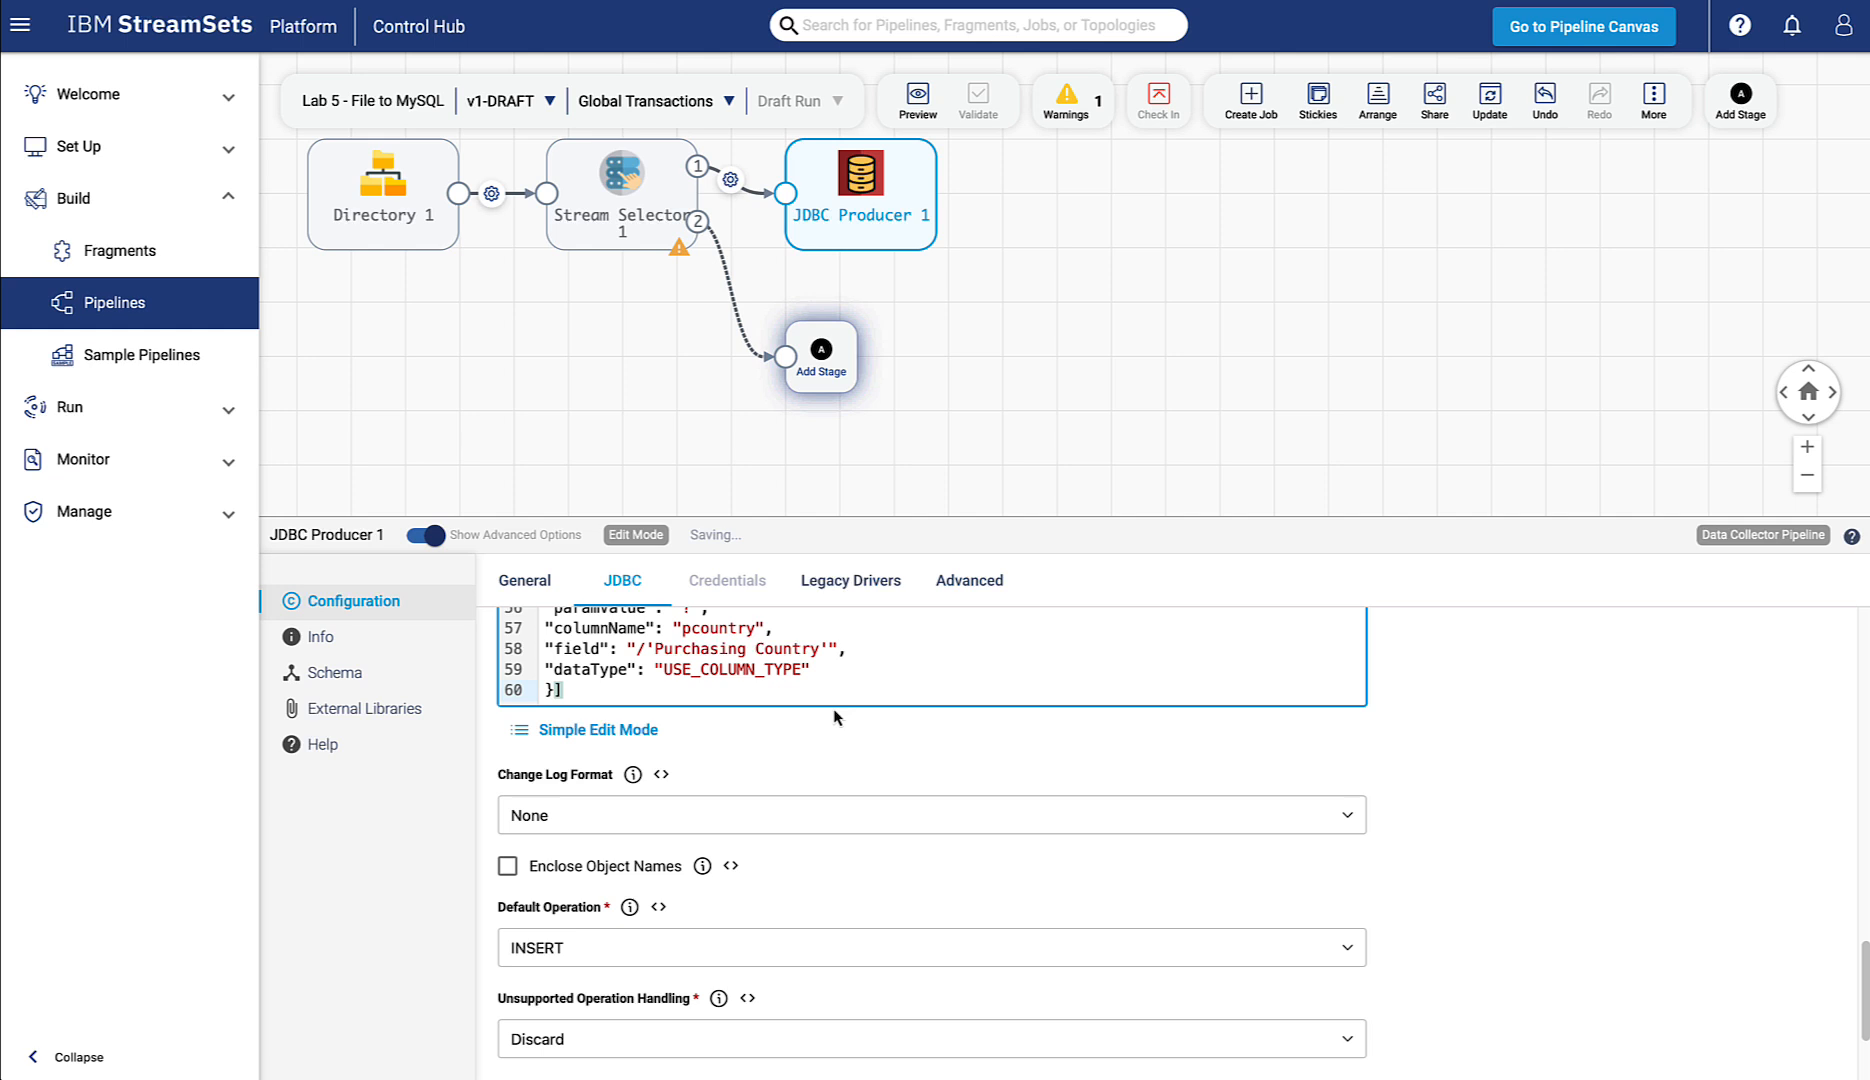
scroll(773, 687, up, 10)
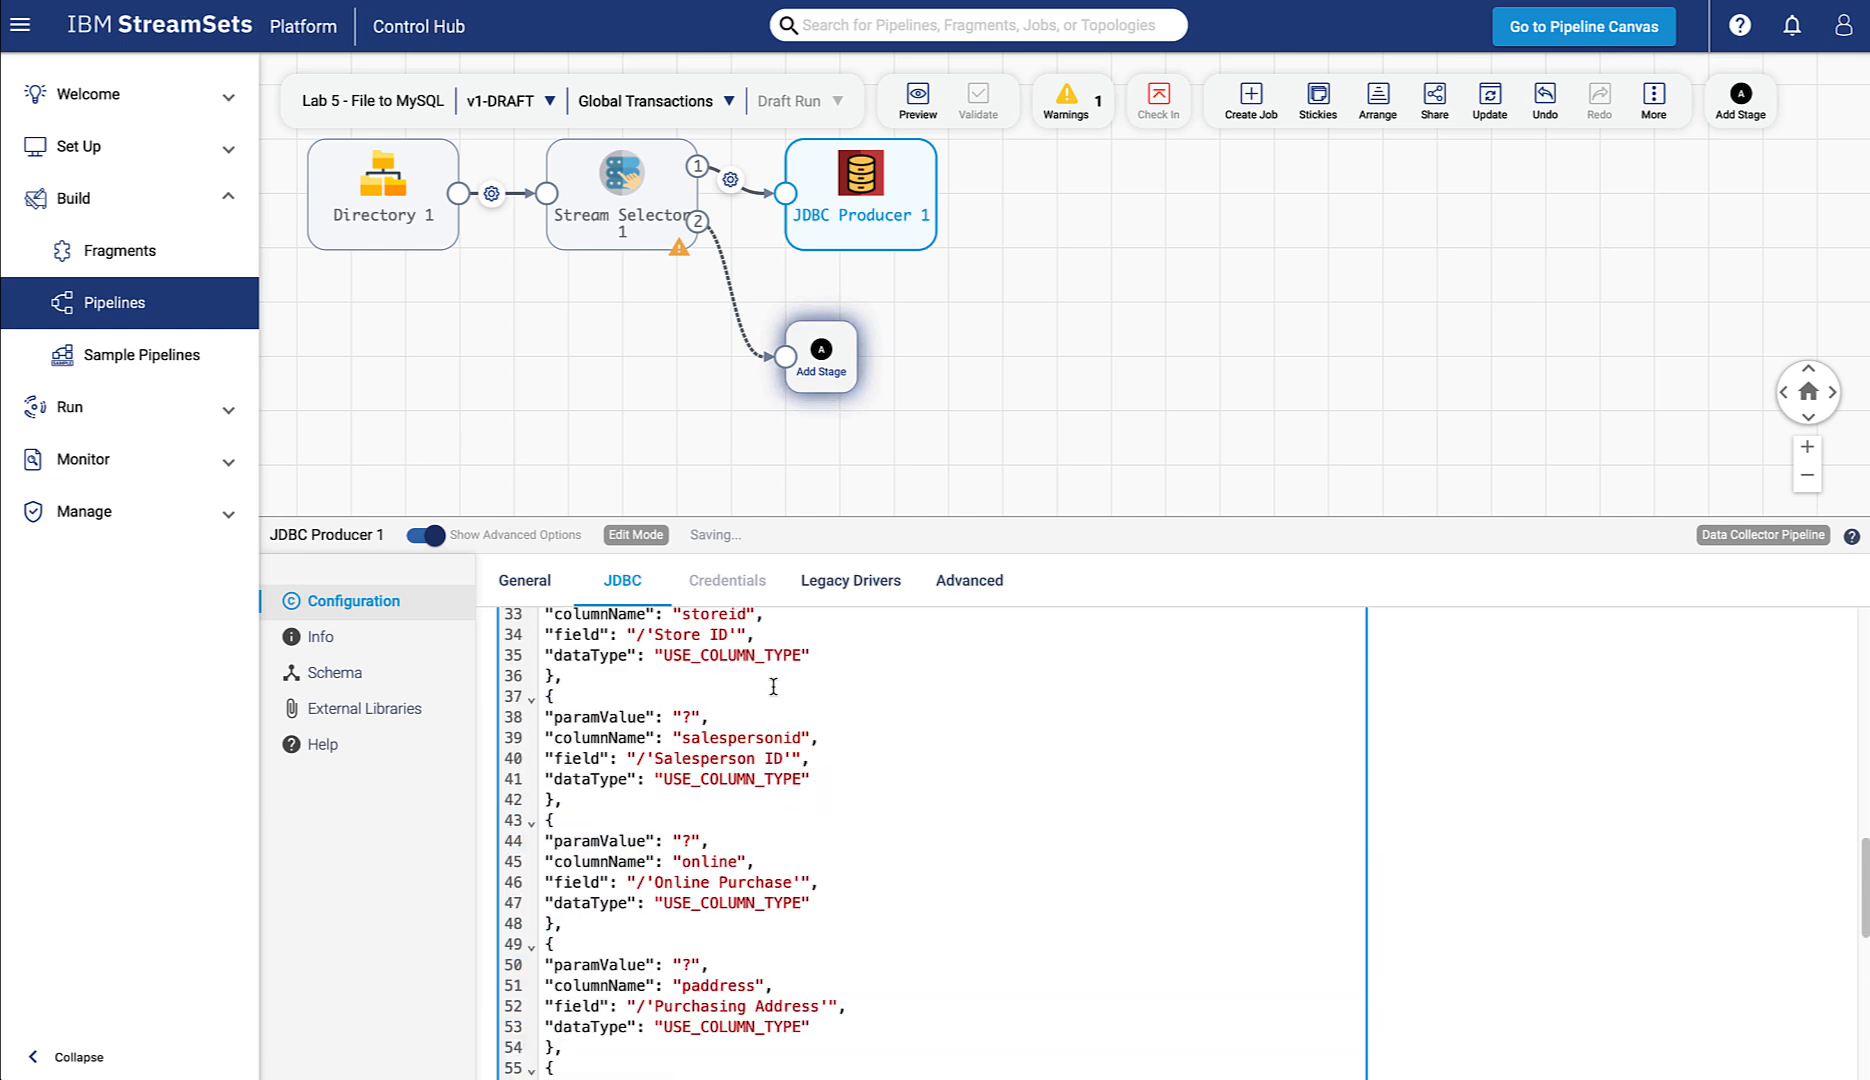
- Add a Trash destination to the Stream Selector's second output to discard the default records
click(820, 360)
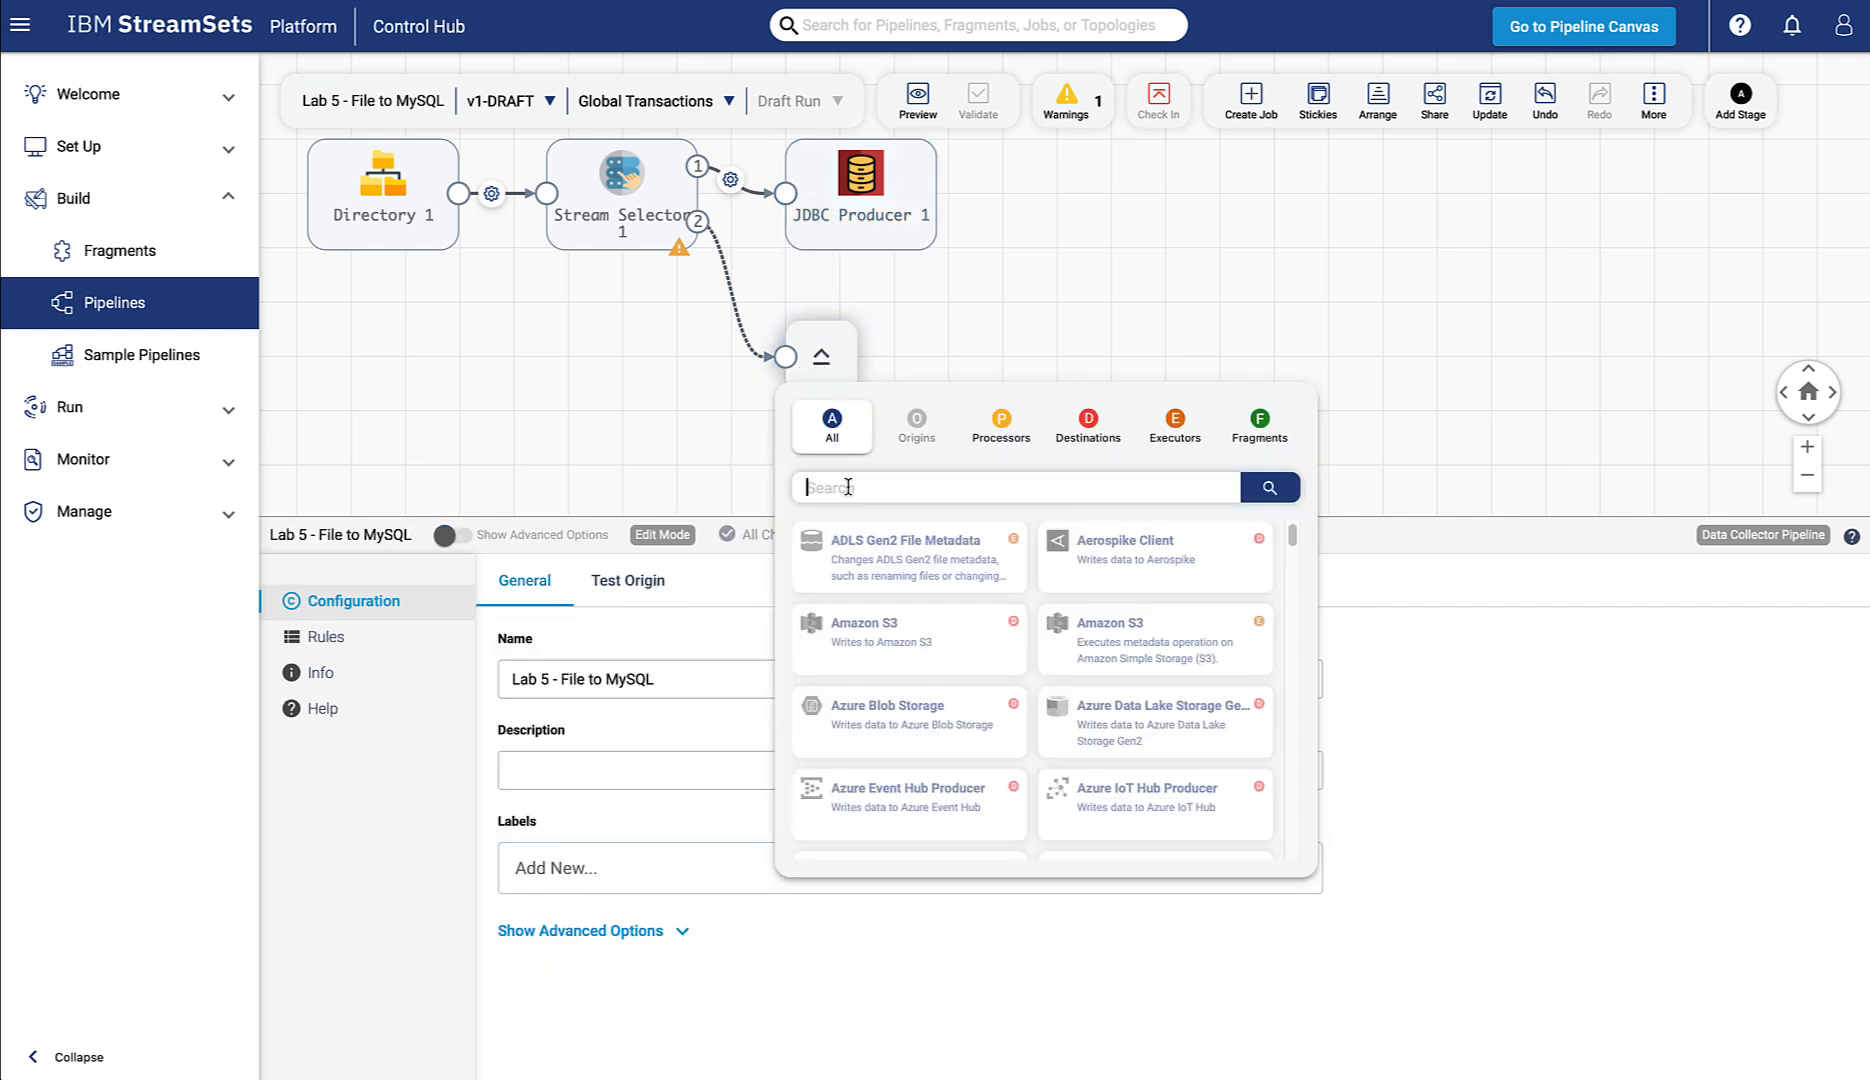
text(tras)
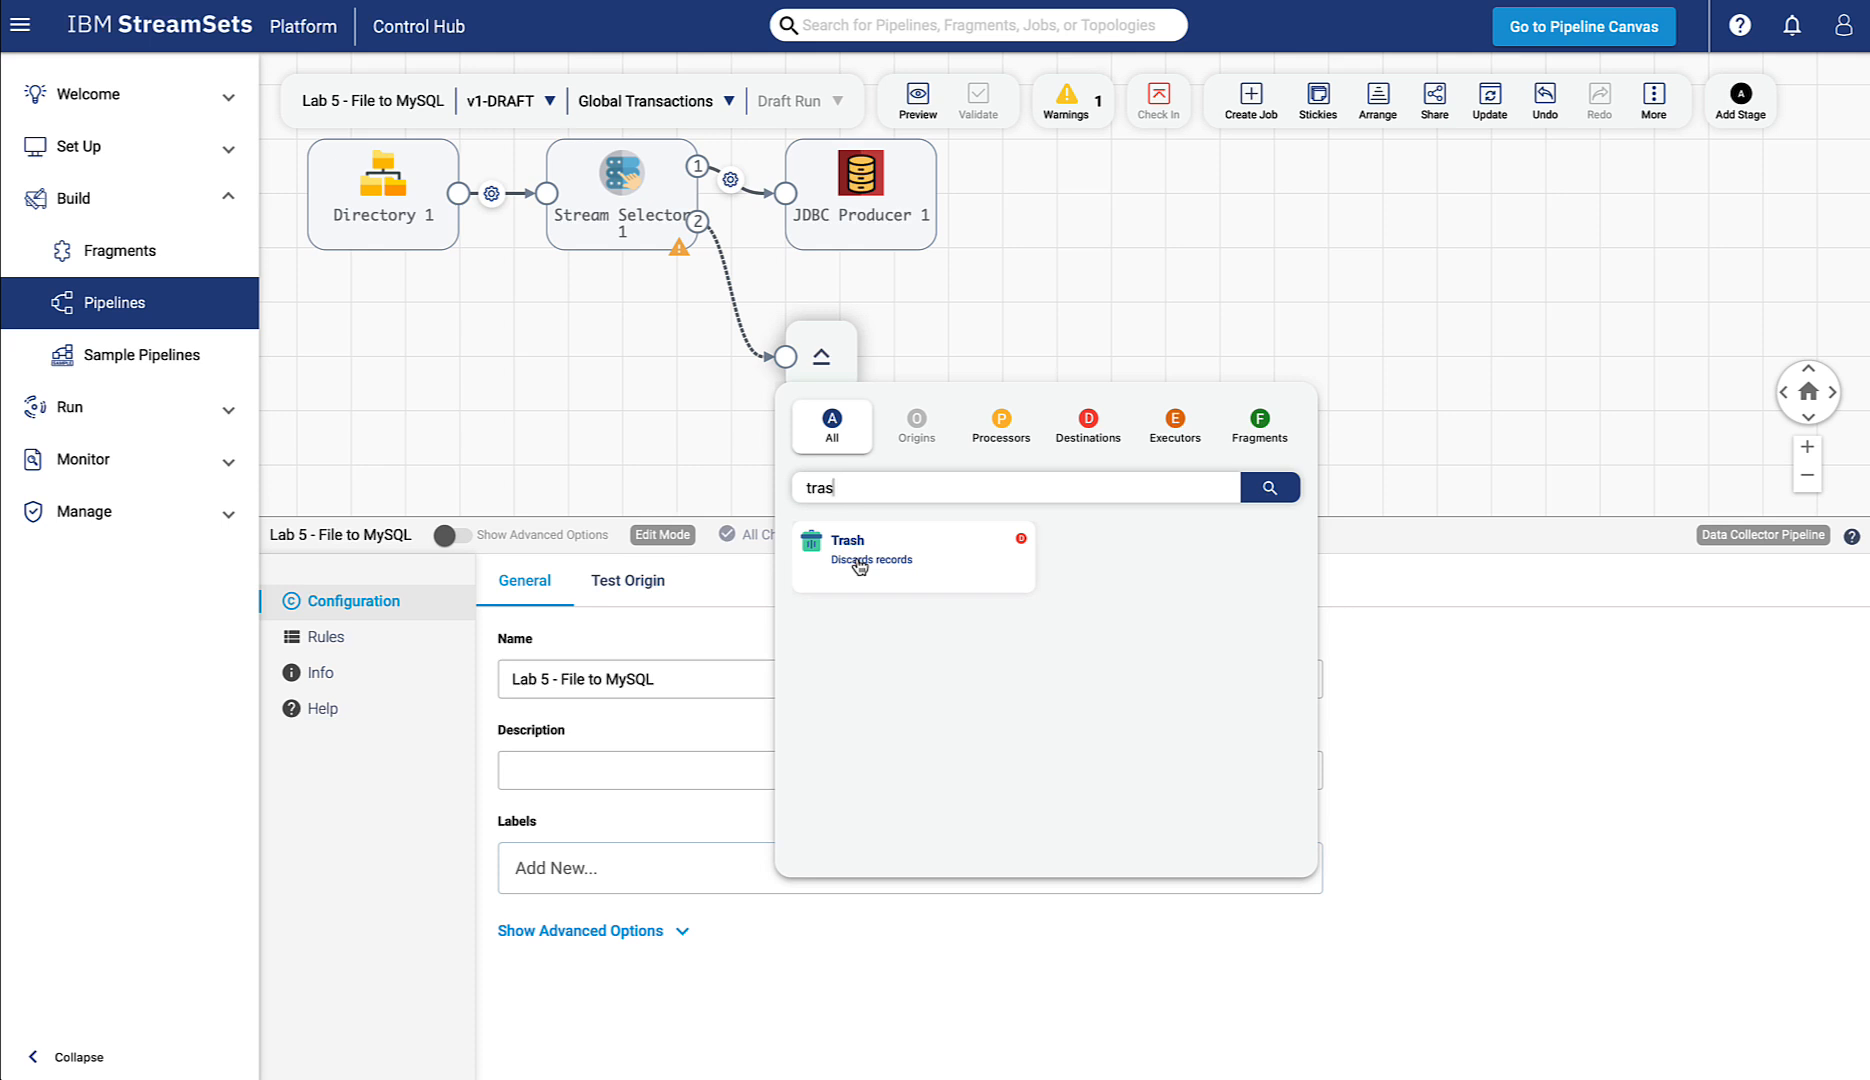
click(859, 564)
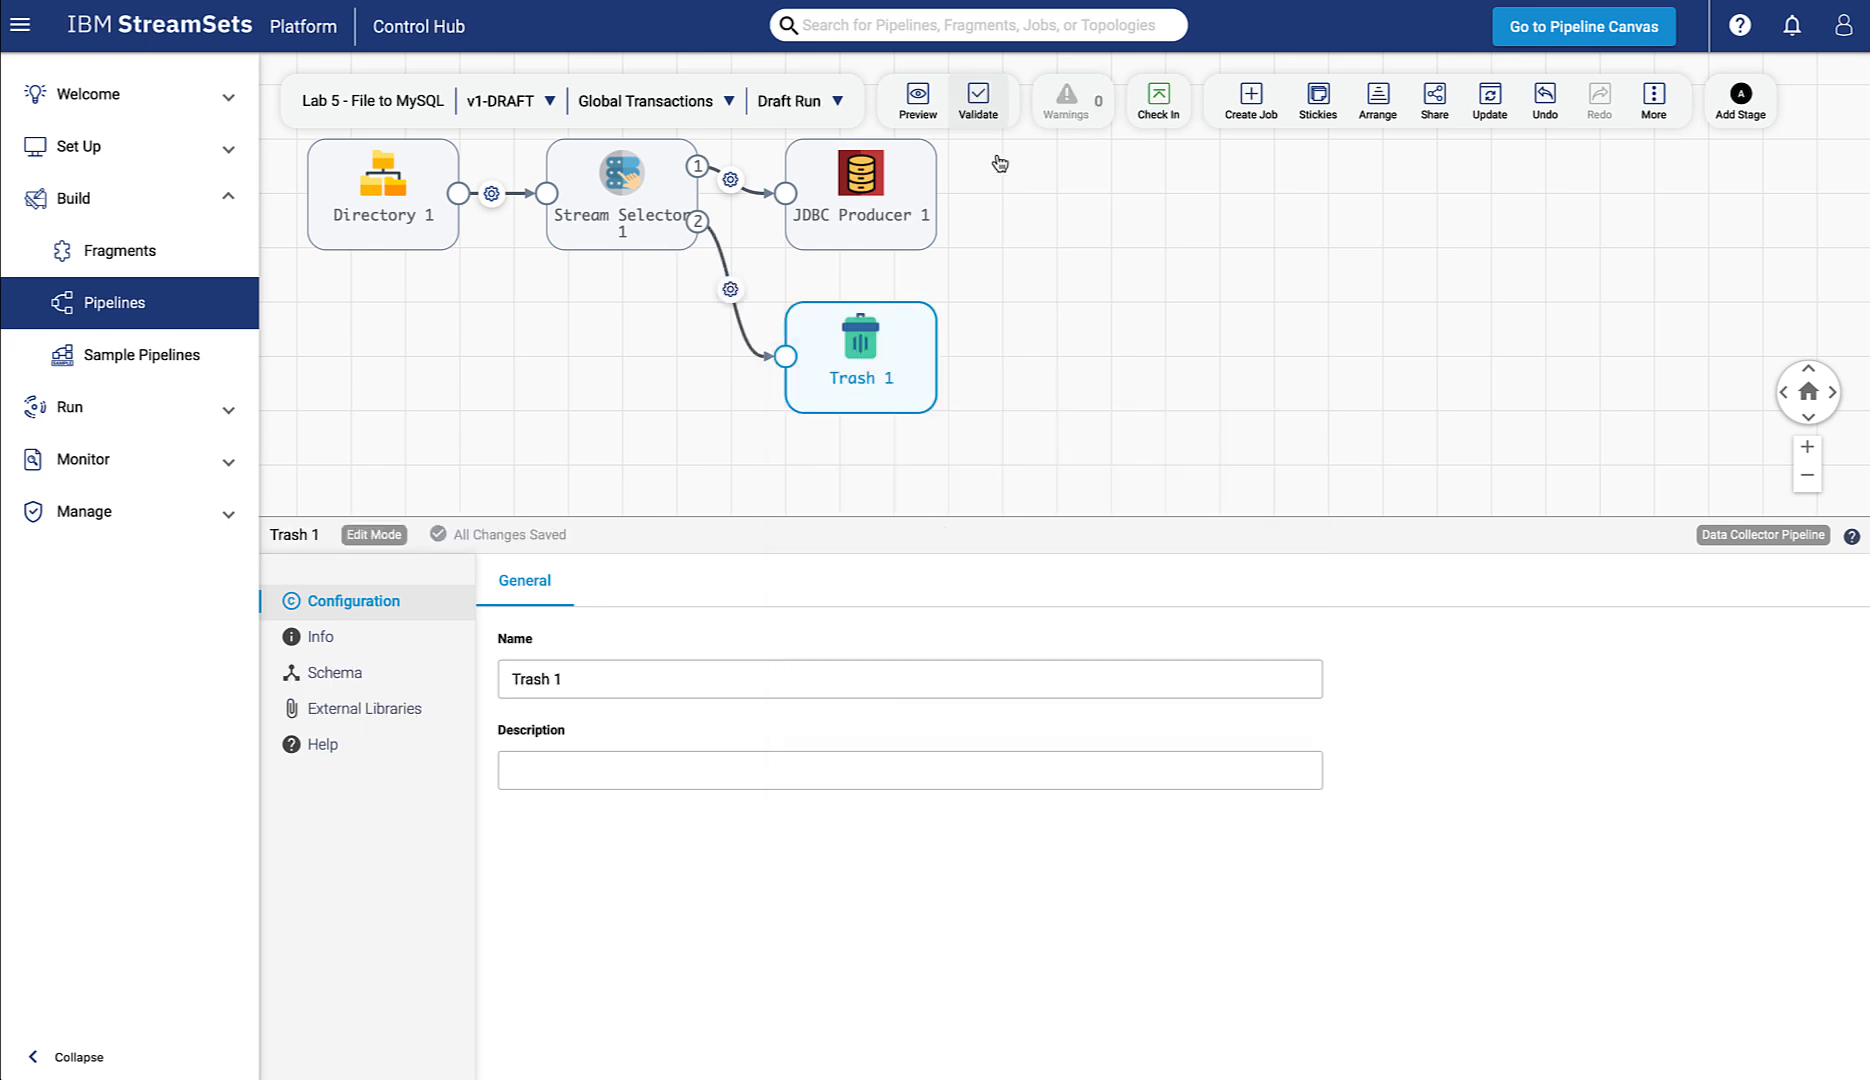
- Validate the pipeline and start a draft run of it
click(978, 100)
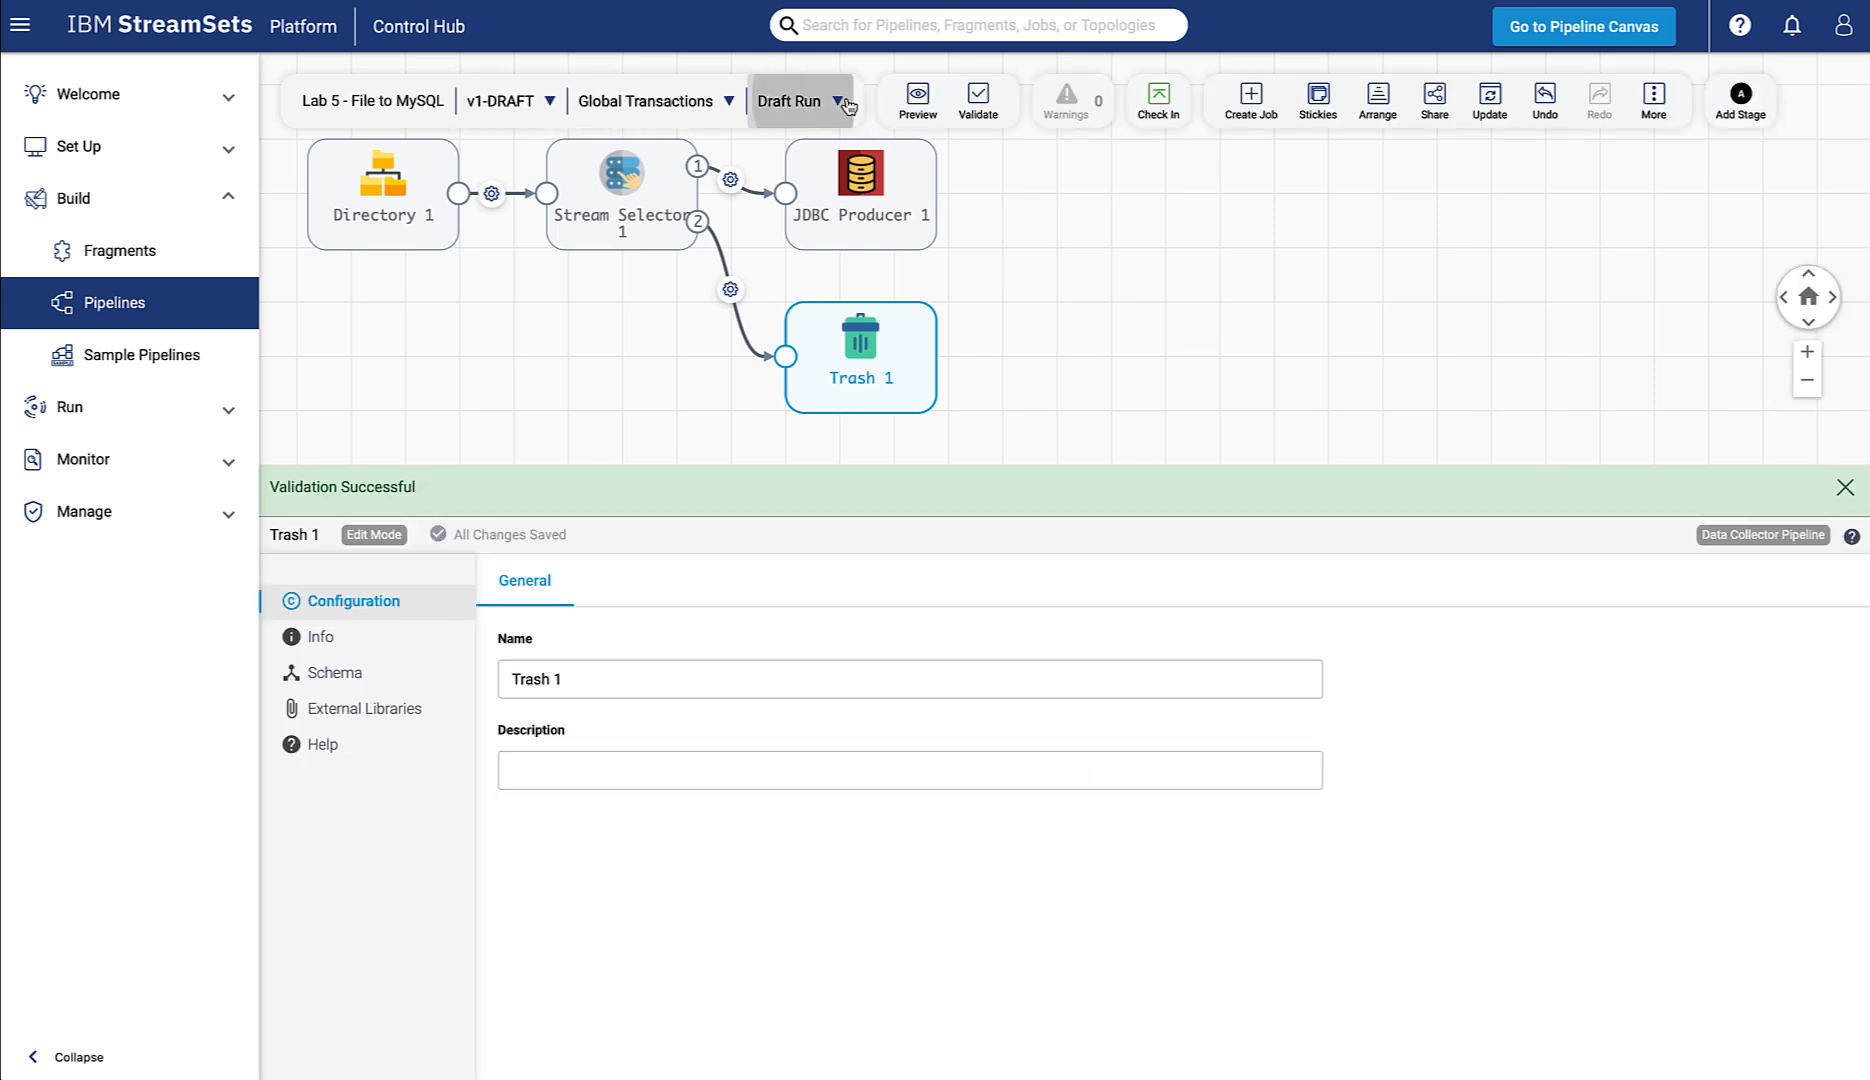
click(800, 100)
click(830, 155)
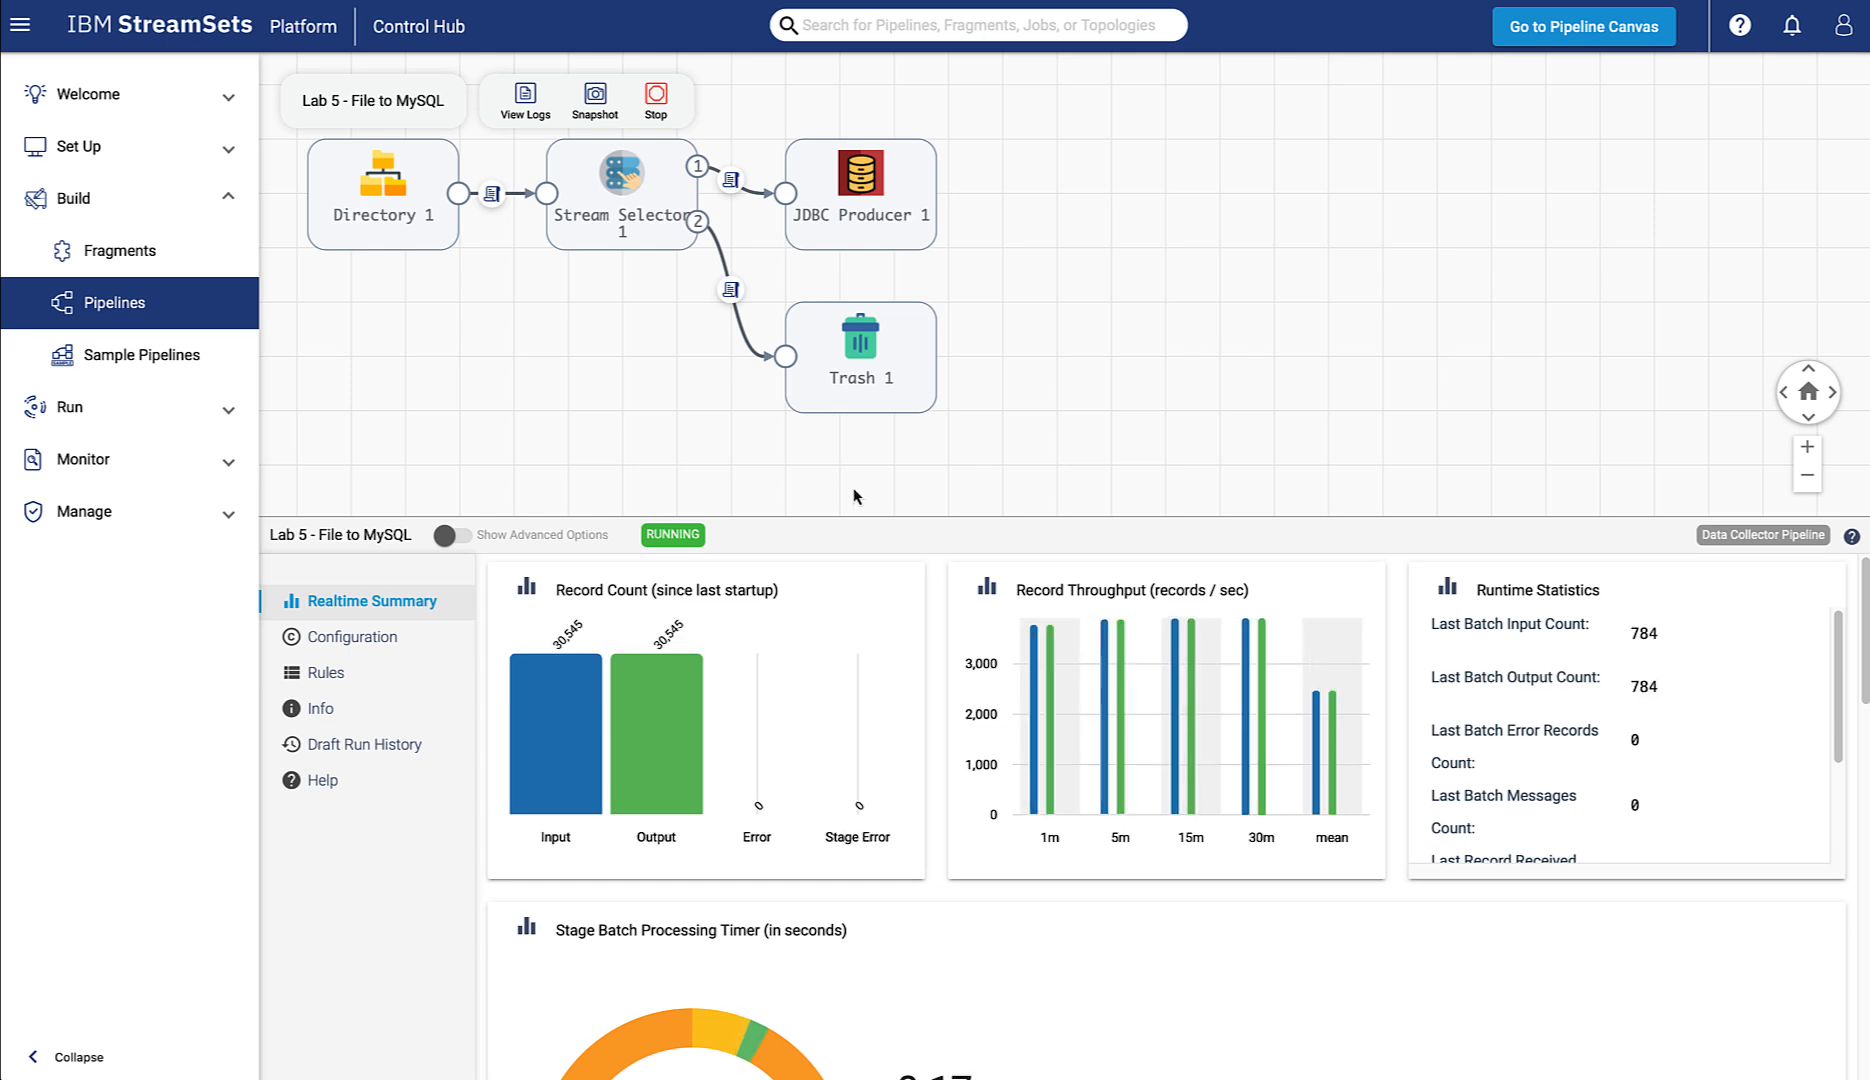
- Examine the JDBC Producer's record count and throughput in the realtime summary, and stop the draft run
click(866, 227)
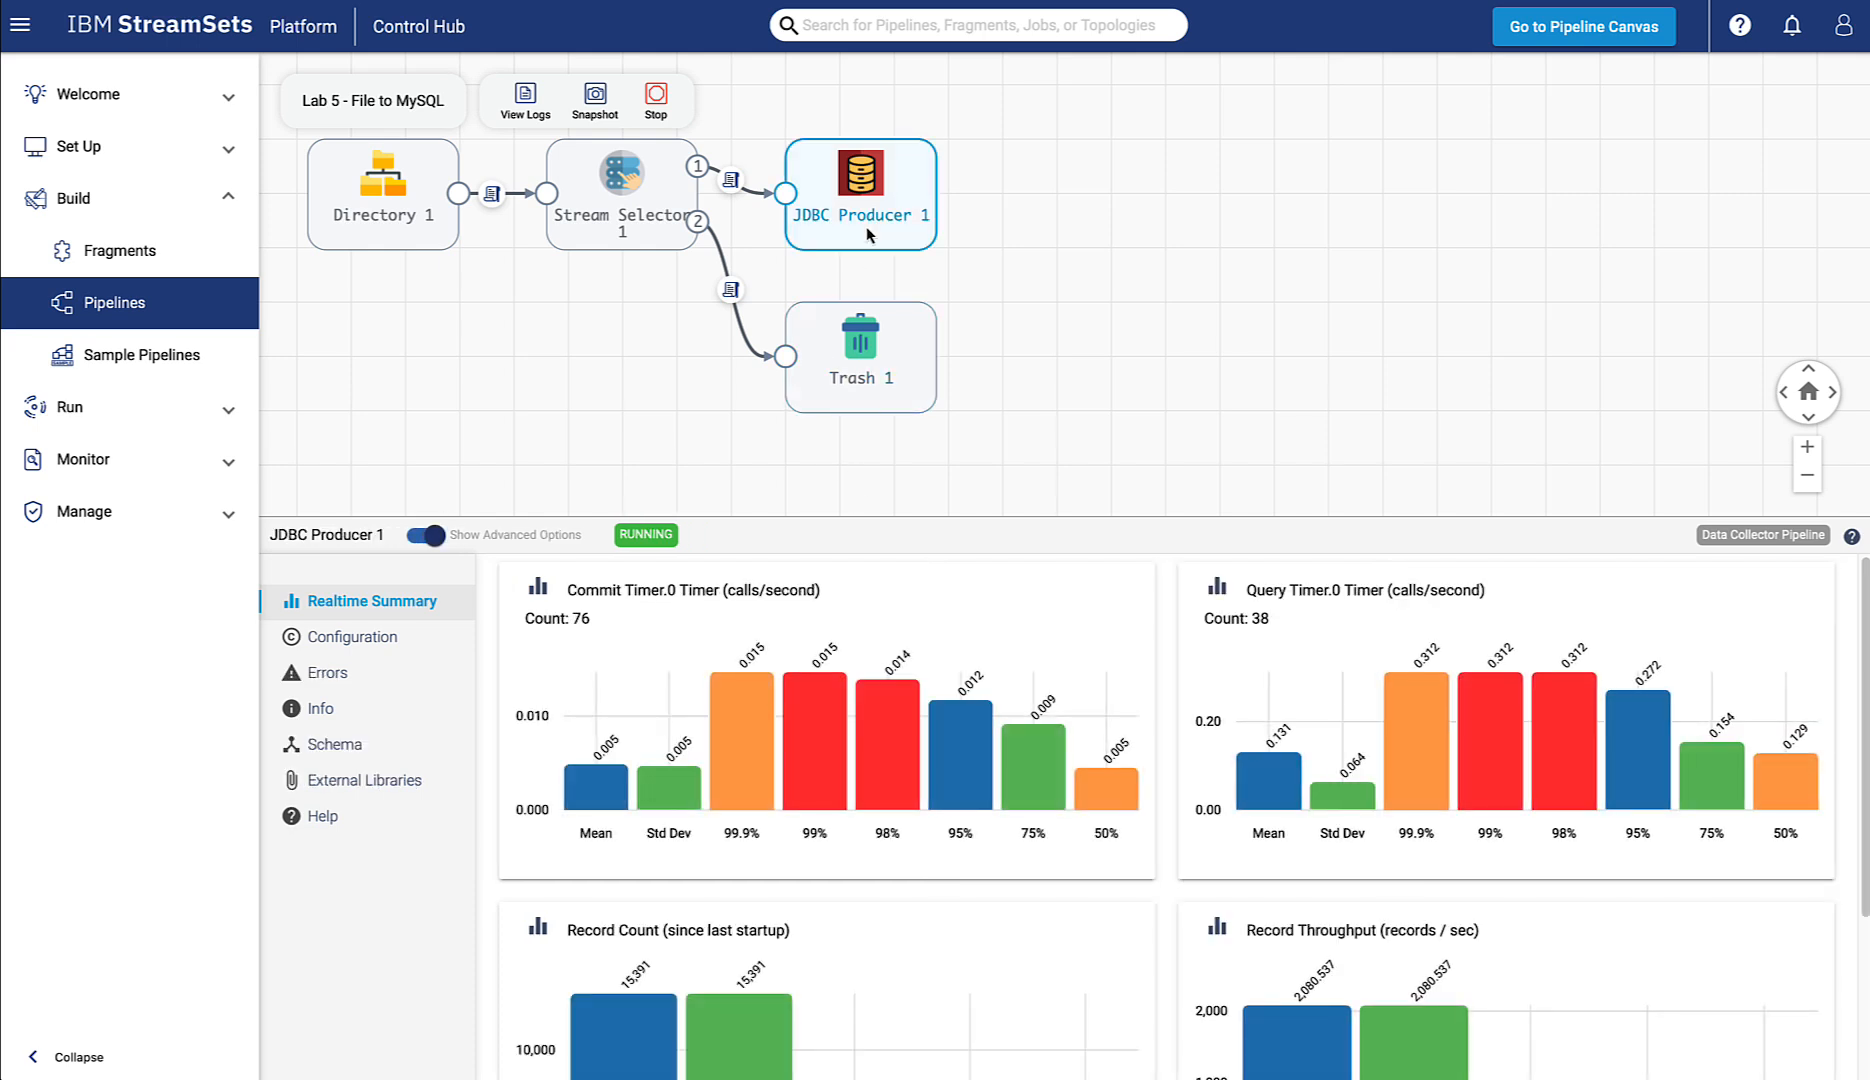
scroll(830, 973, down, 3)
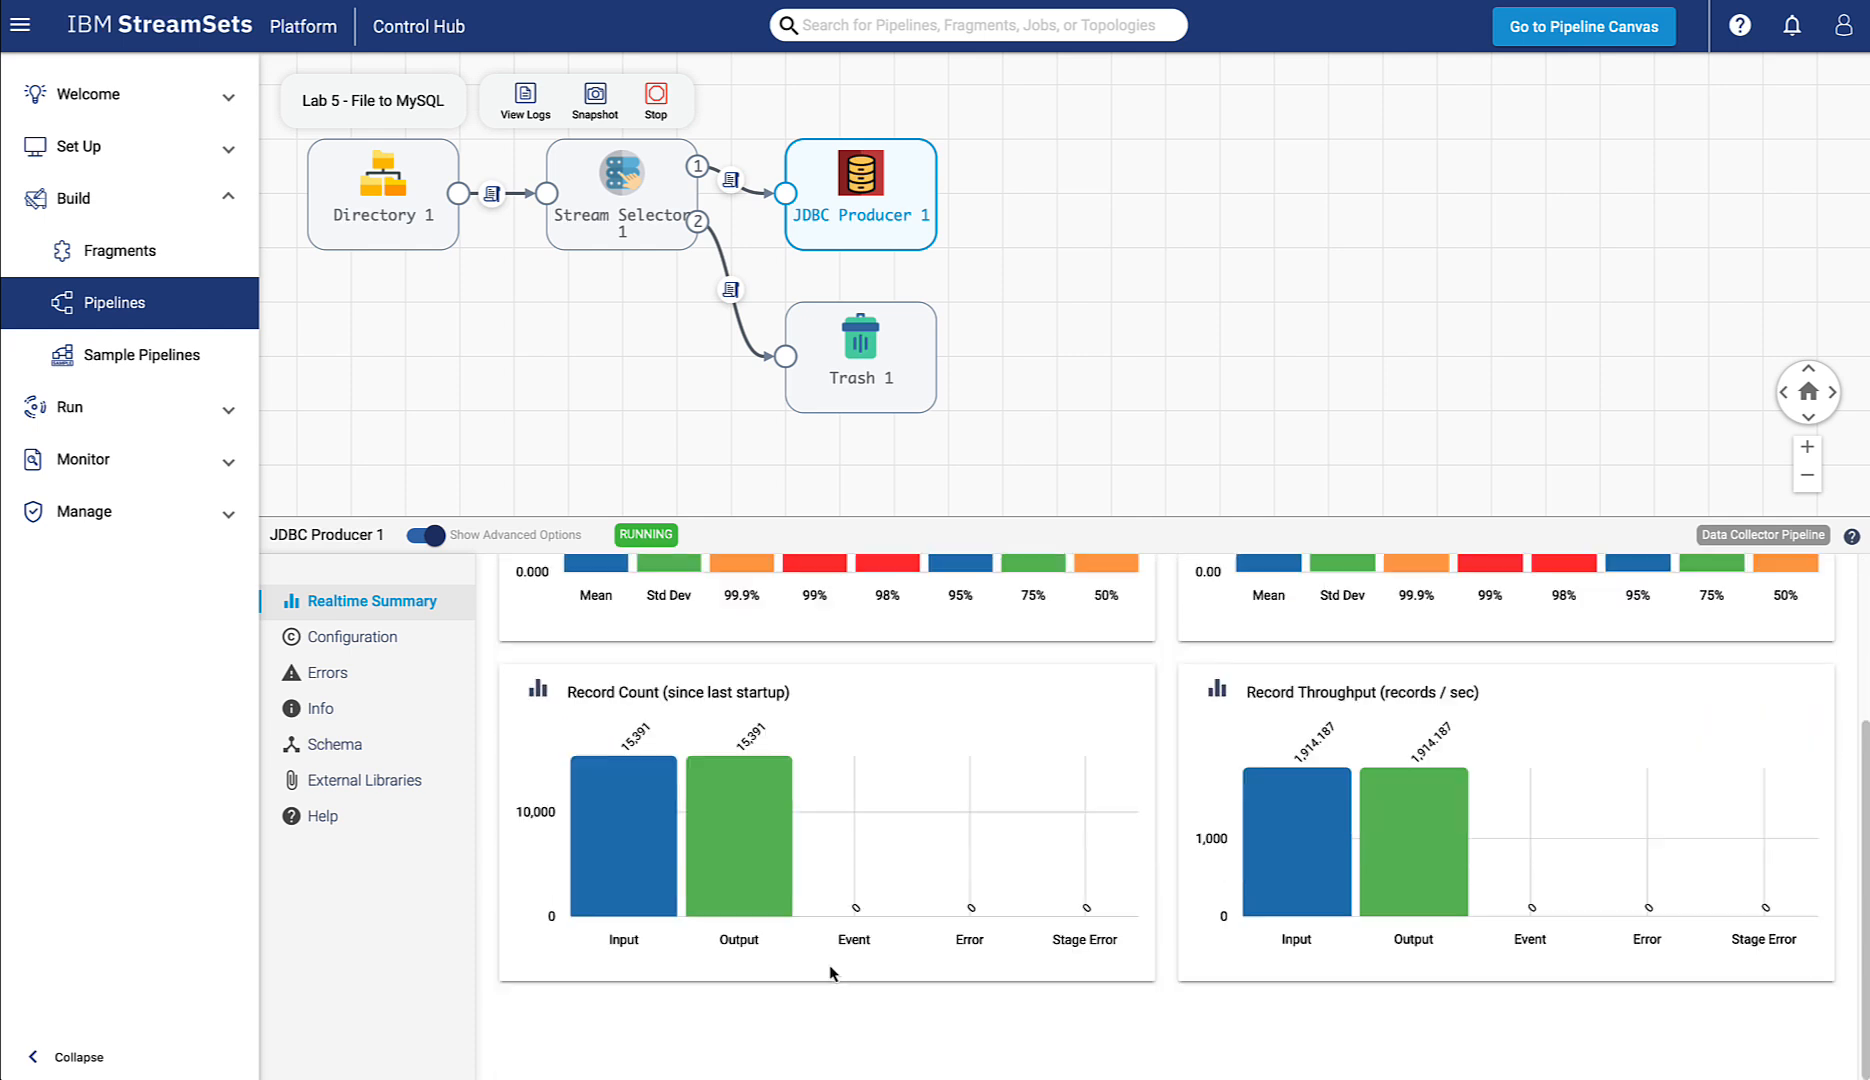
mouse_move(764, 856)
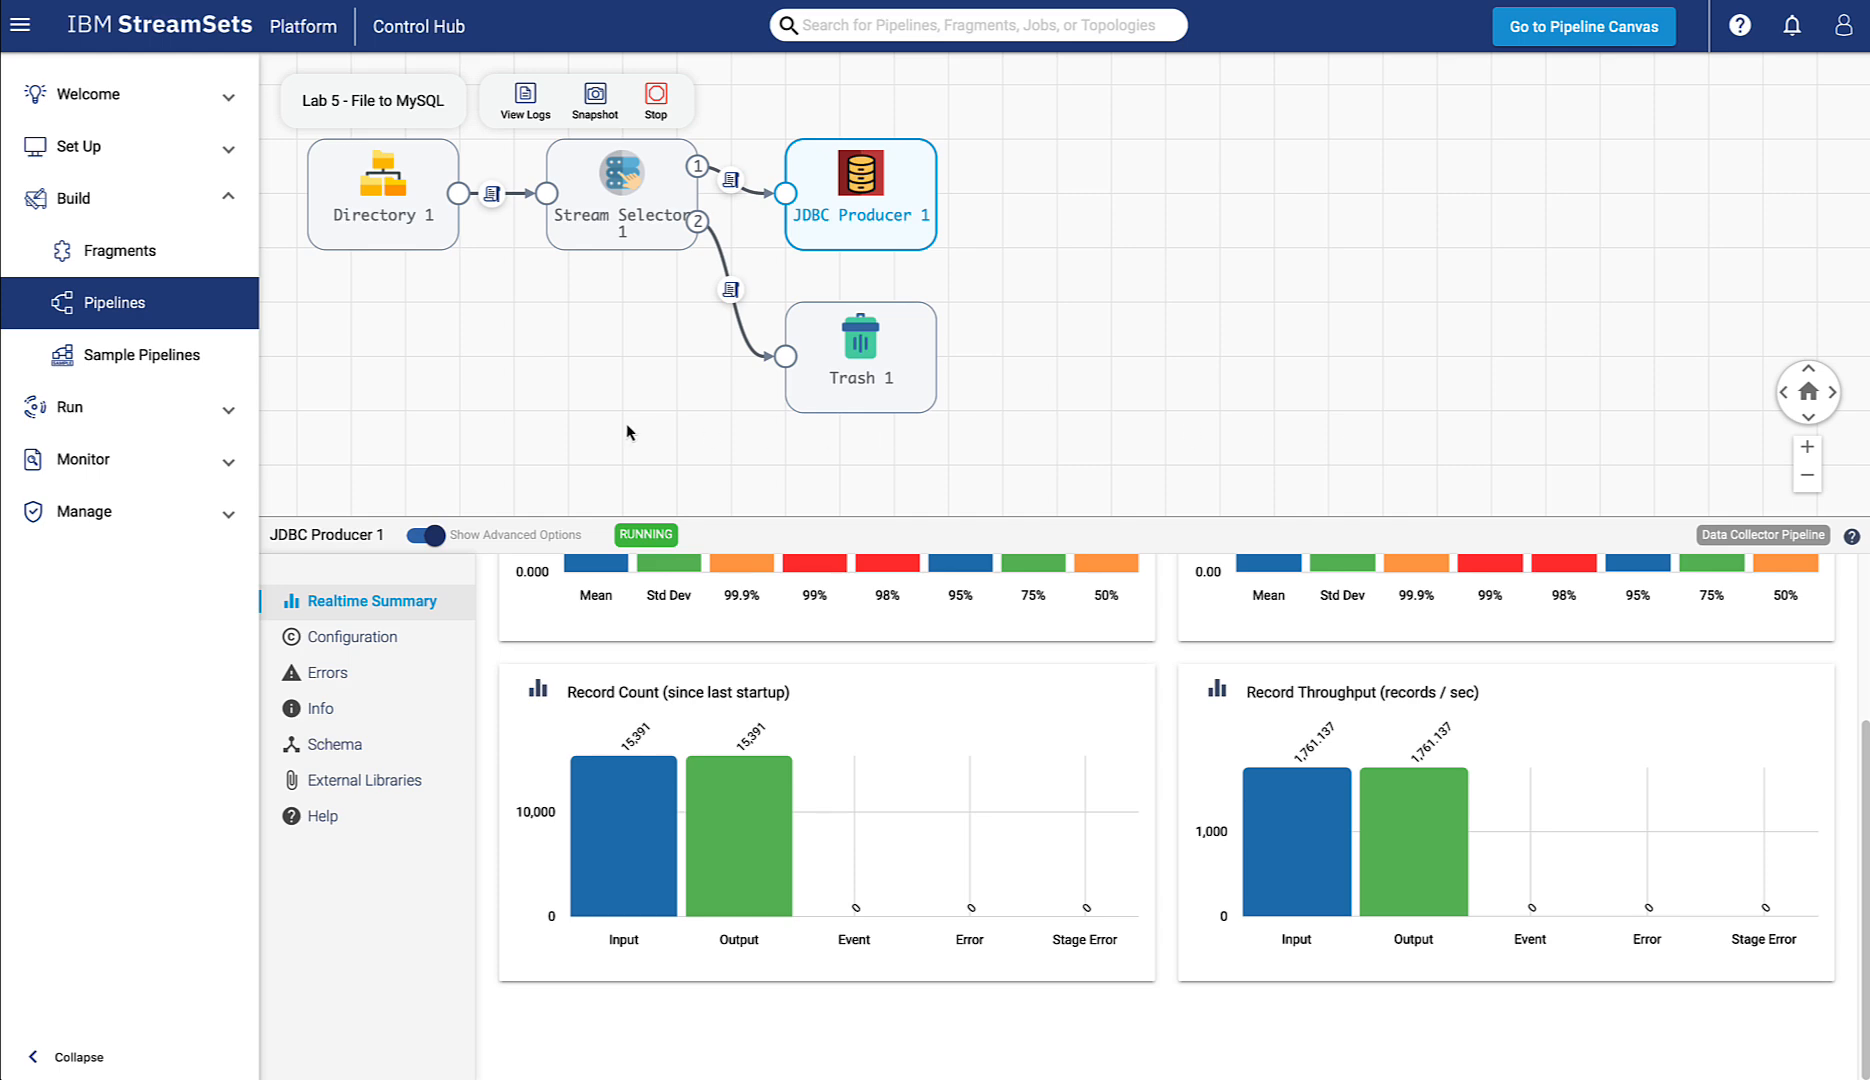
click(655, 105)
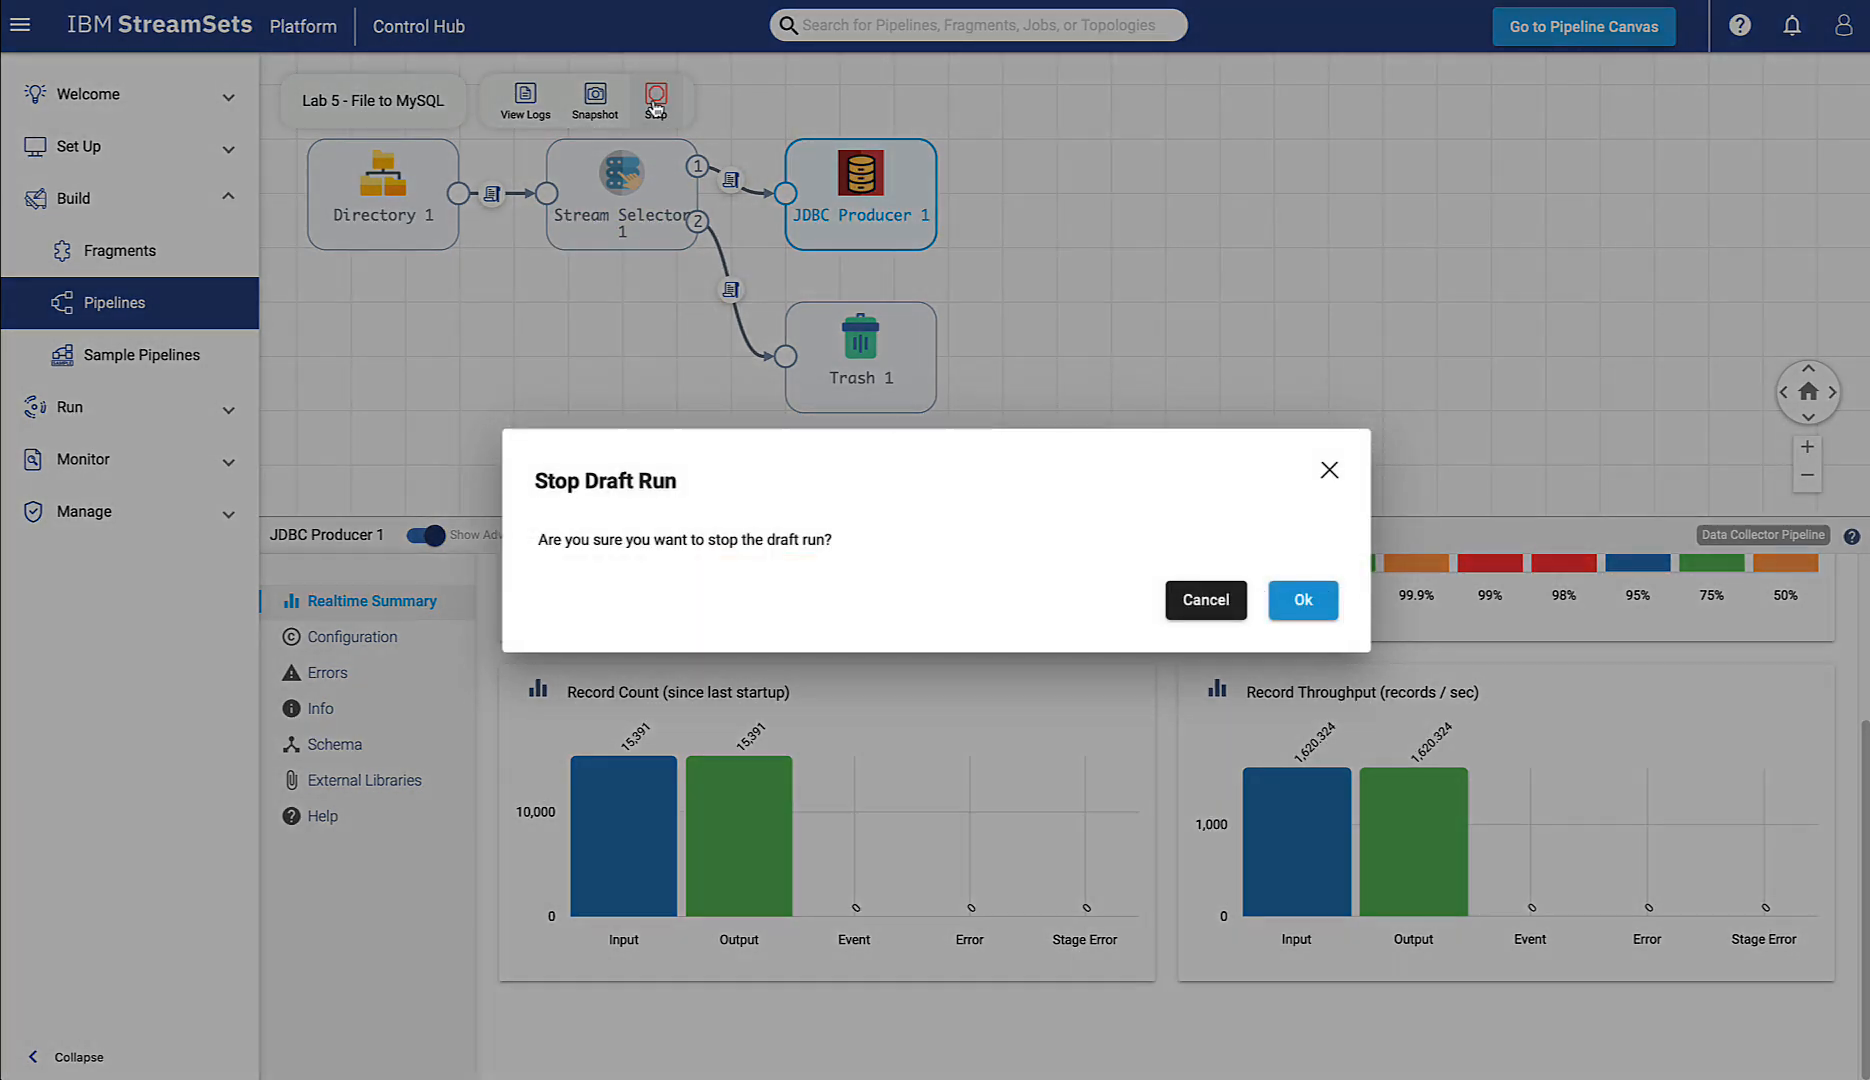
click(1305, 605)
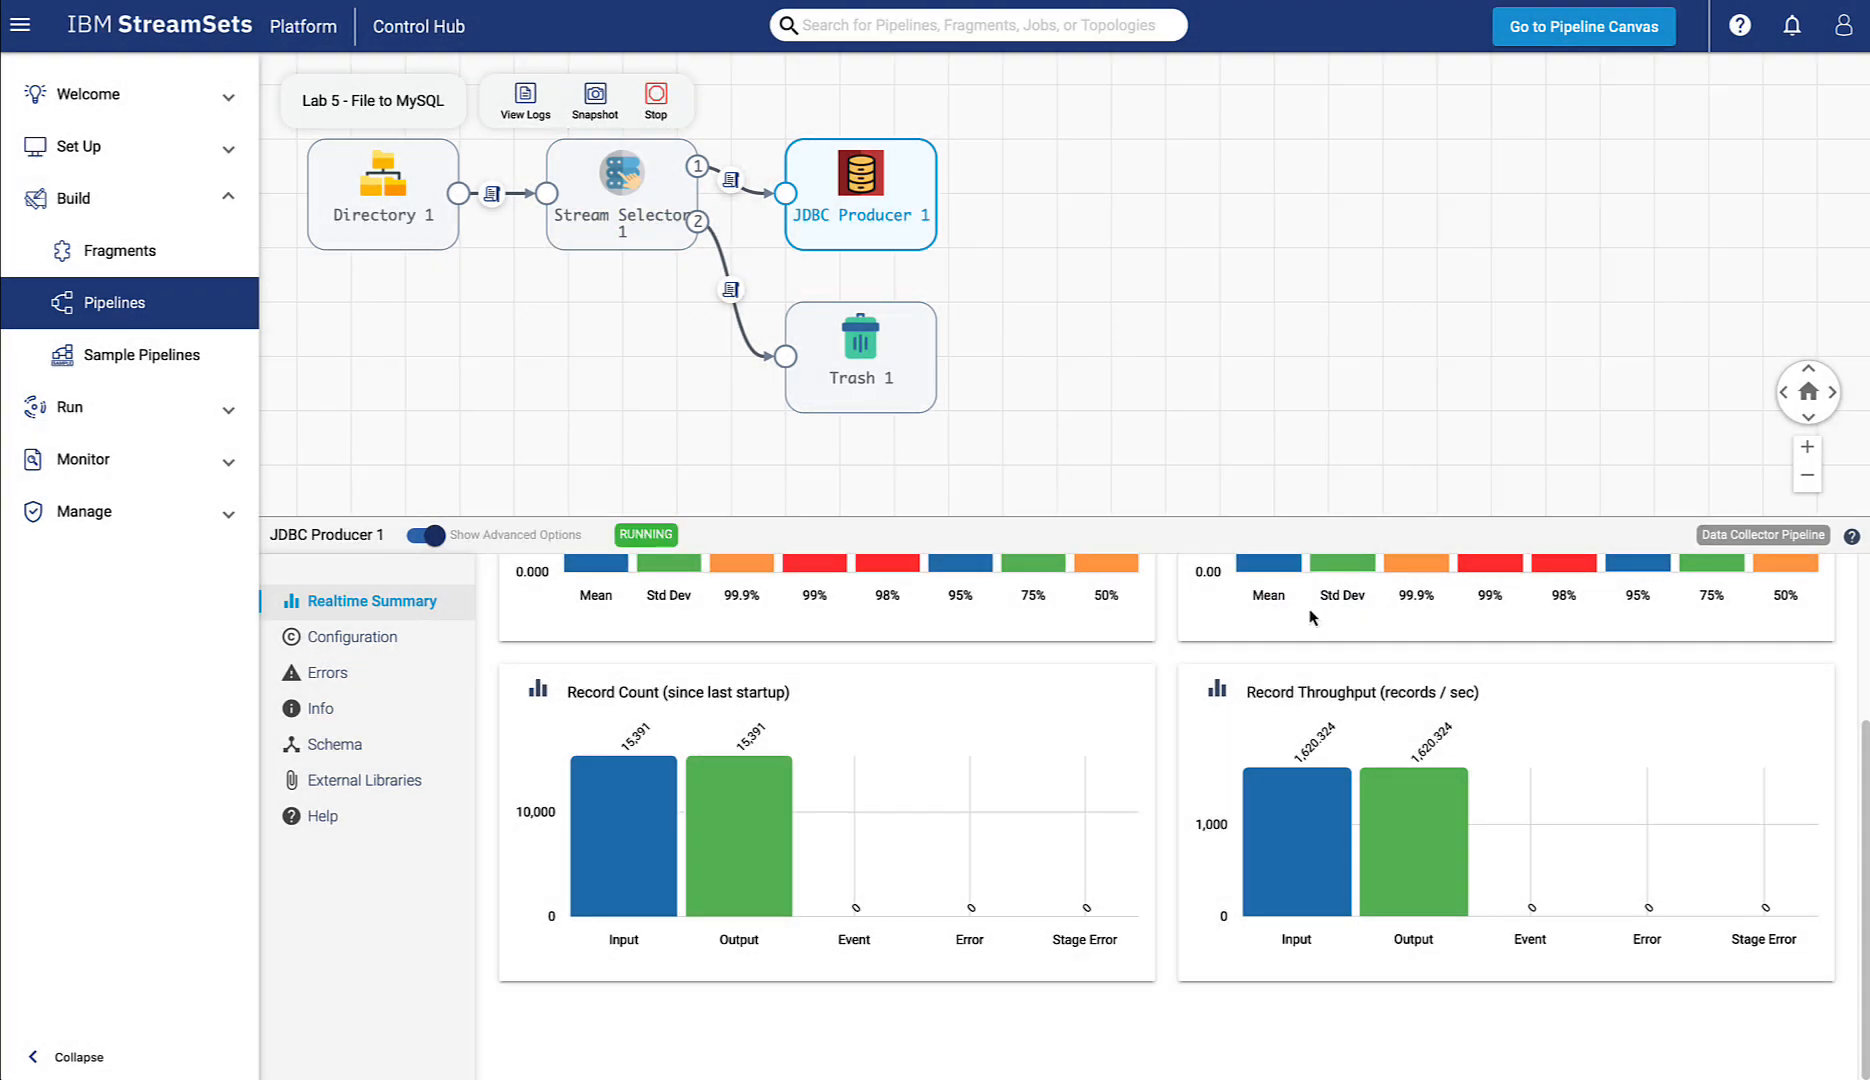